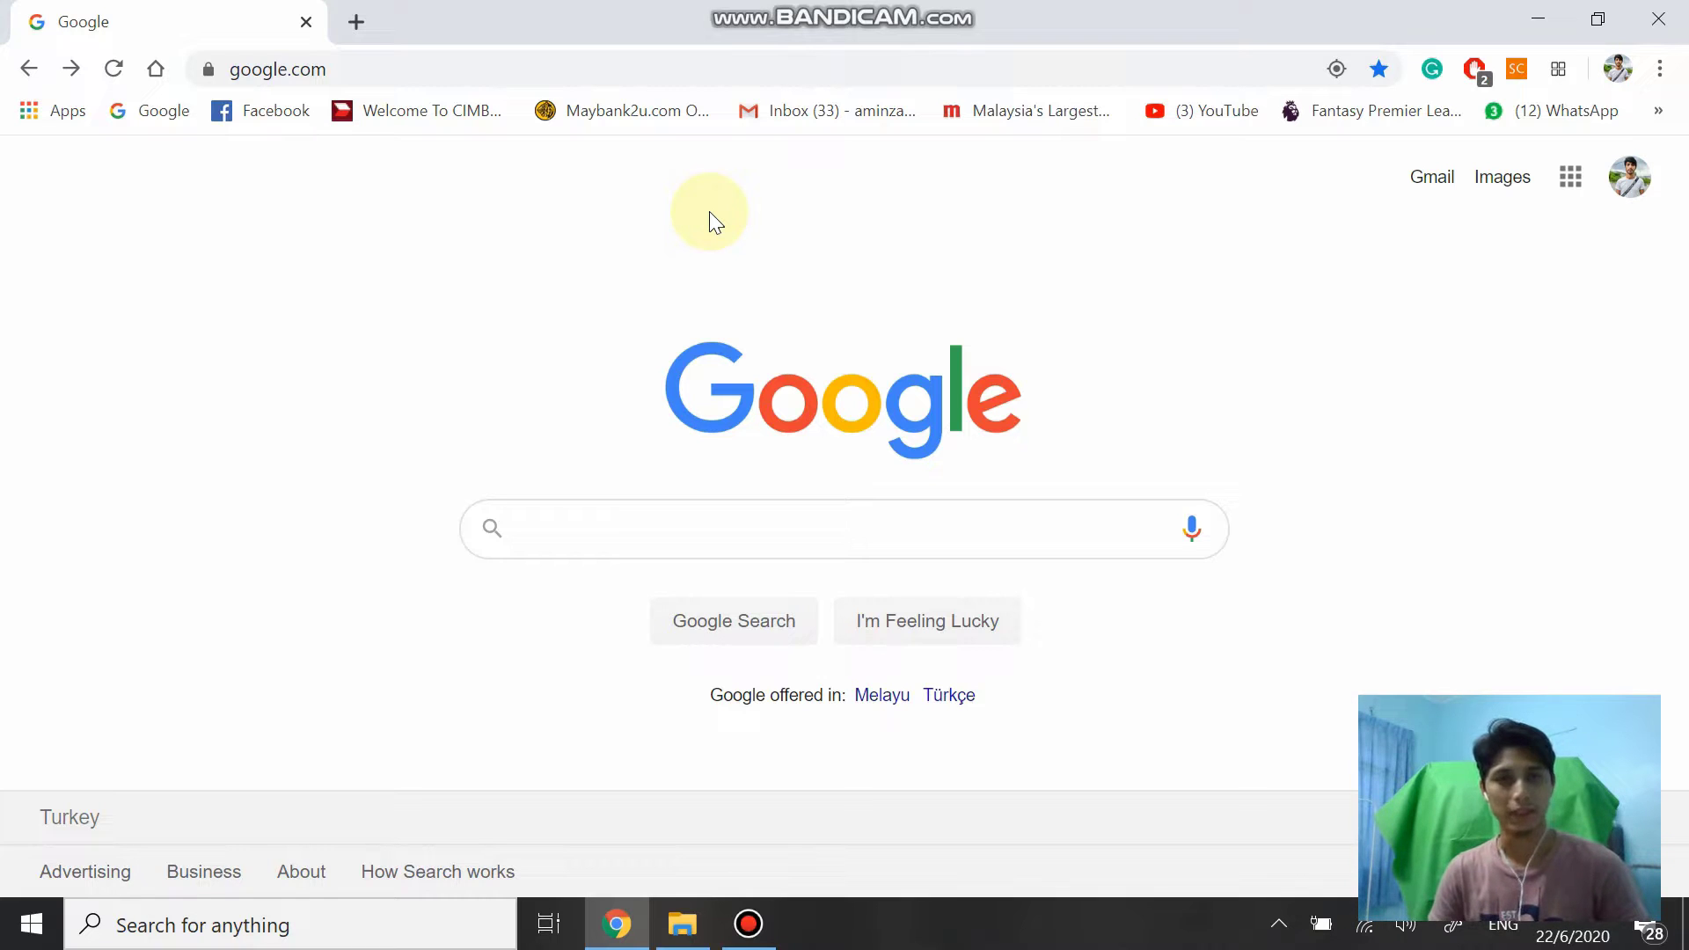
Step: Search Google for "hand brake" and open the official HandBrake website from the results
{"action": "left_click", "coordinate": [606, 520]}
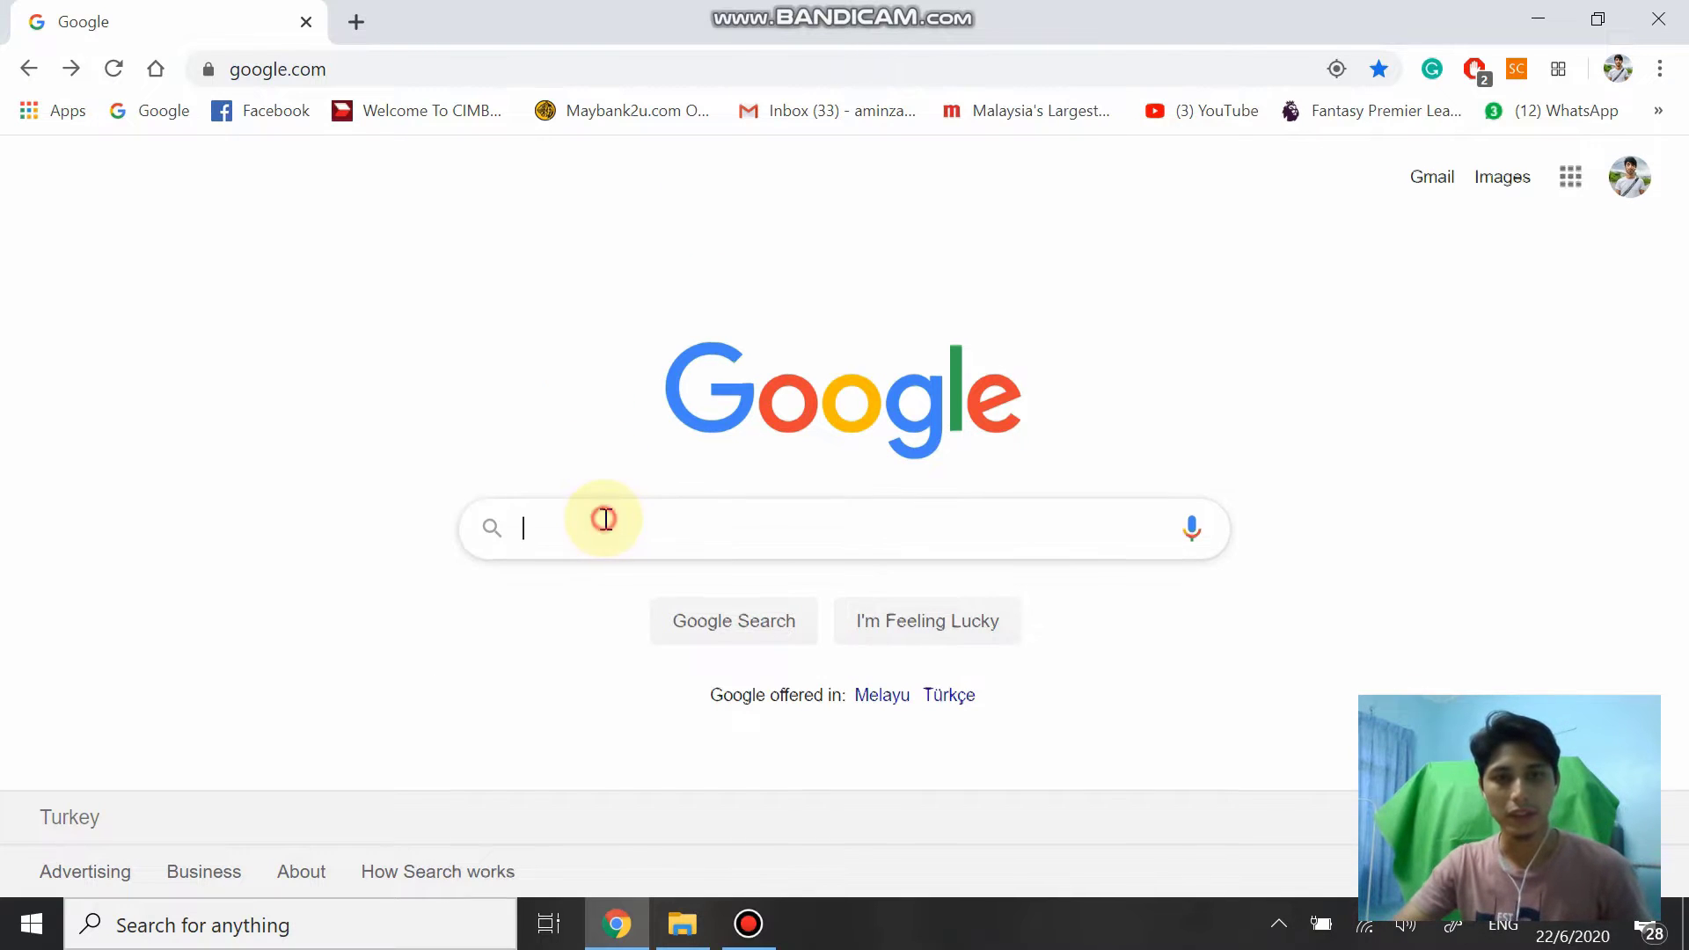
{"action": "type", "text": "han"}
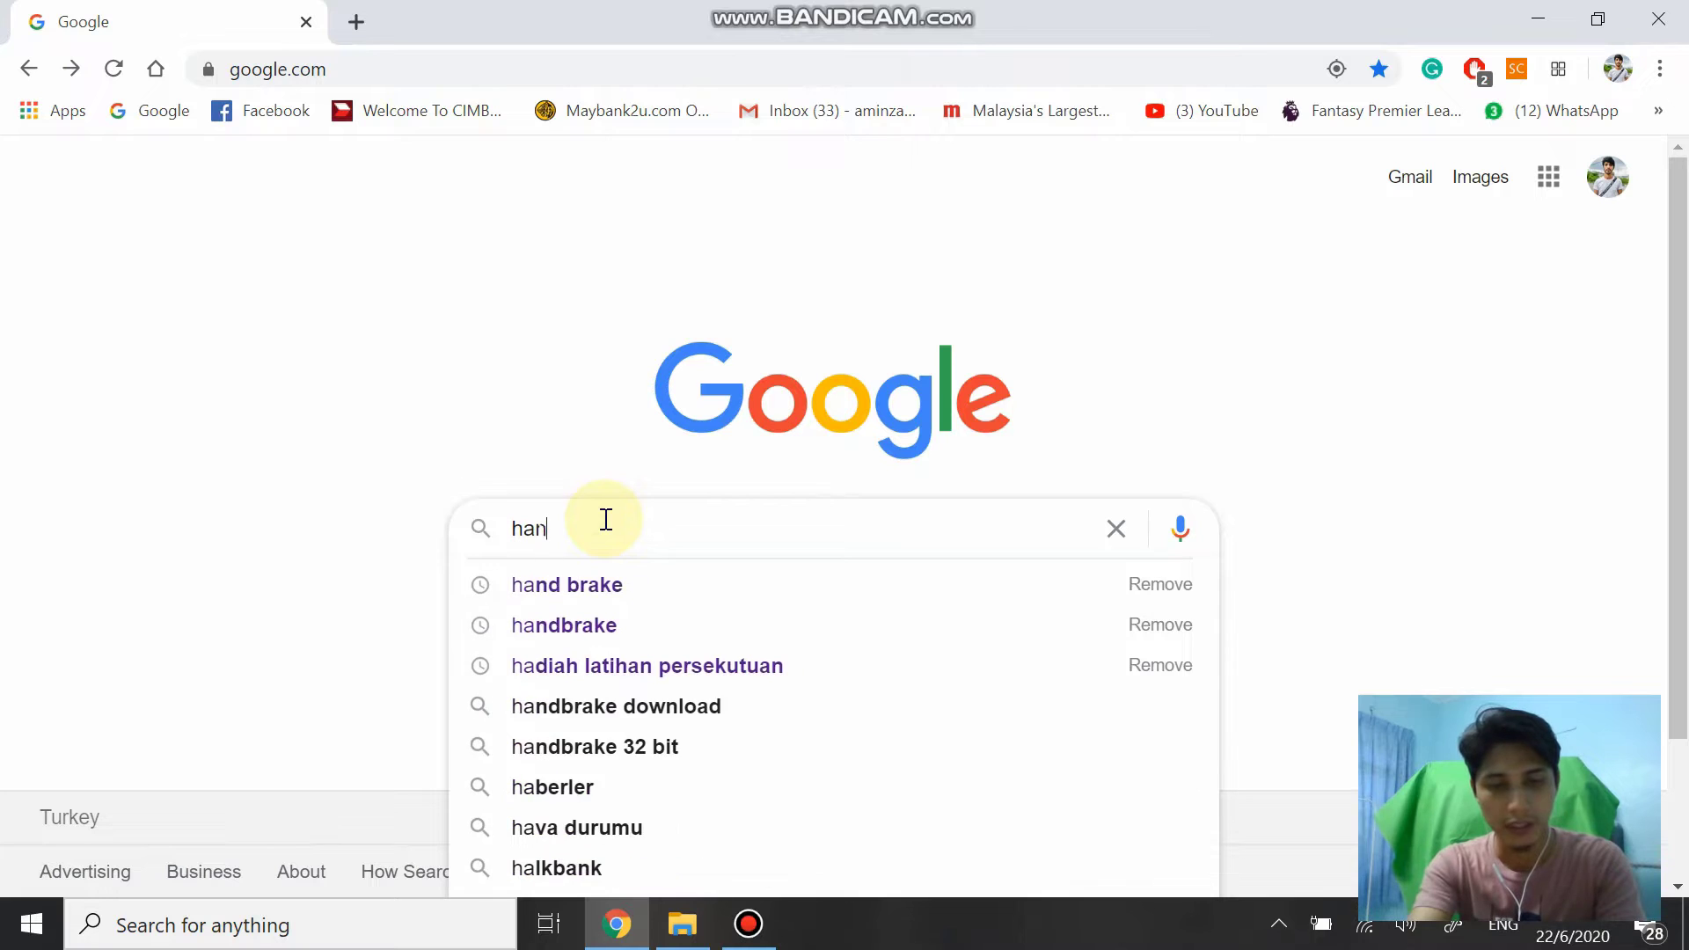
{"action": "type", "text": "d brake"}
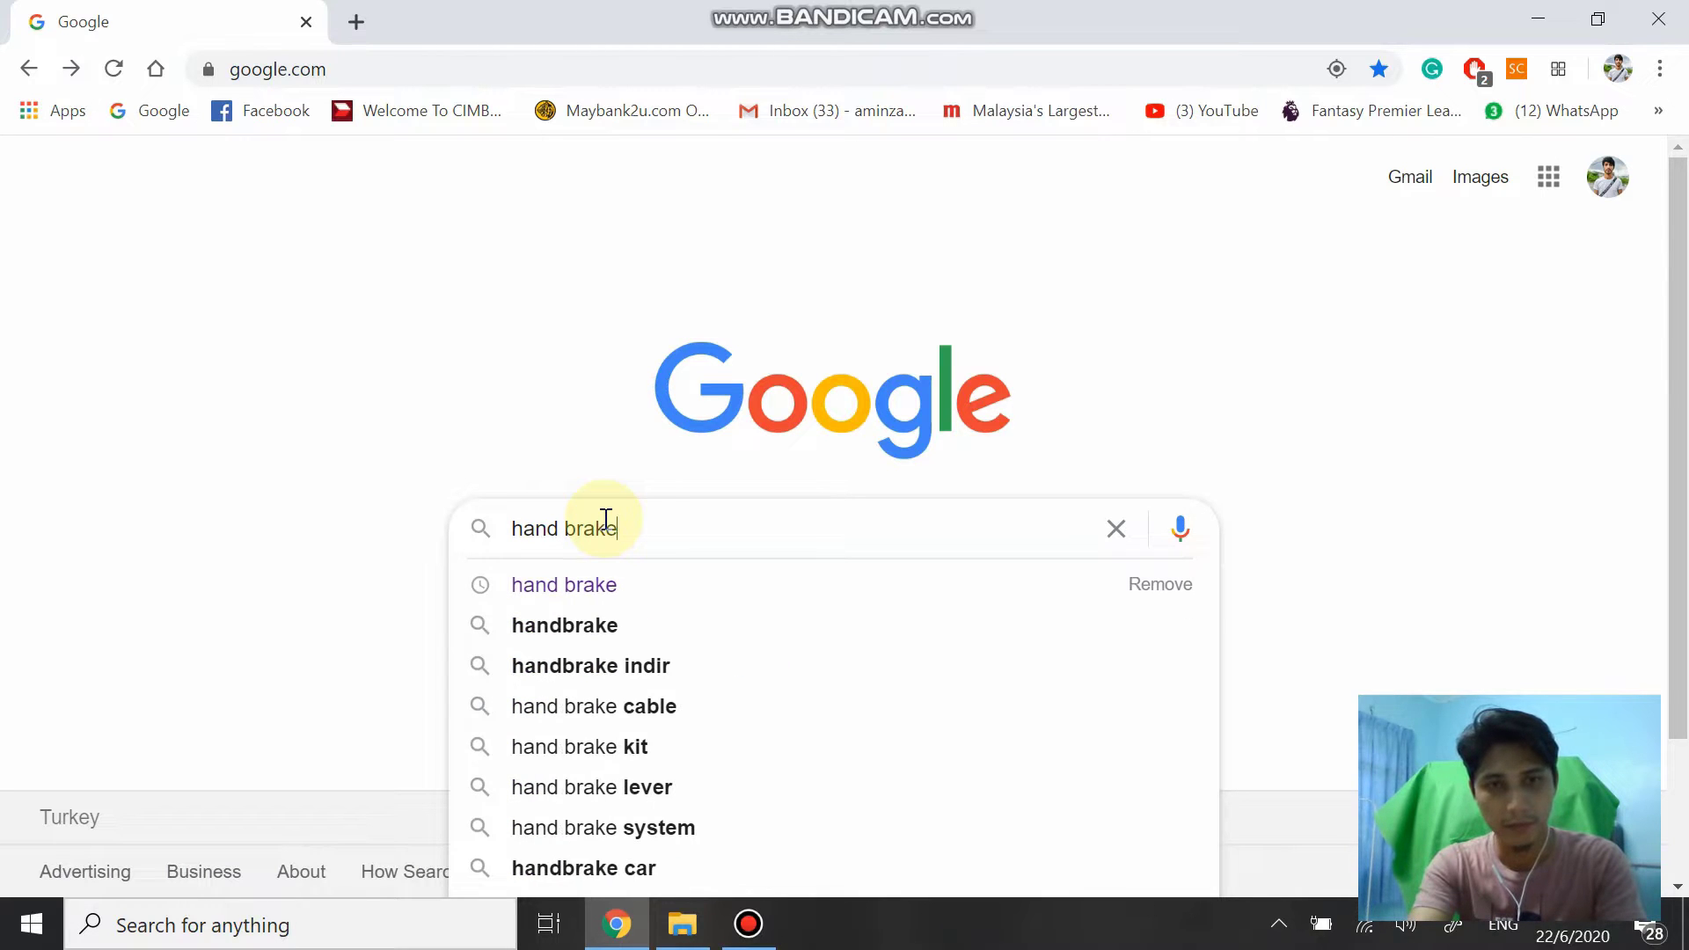
{"action": "key", "text": "Return"}
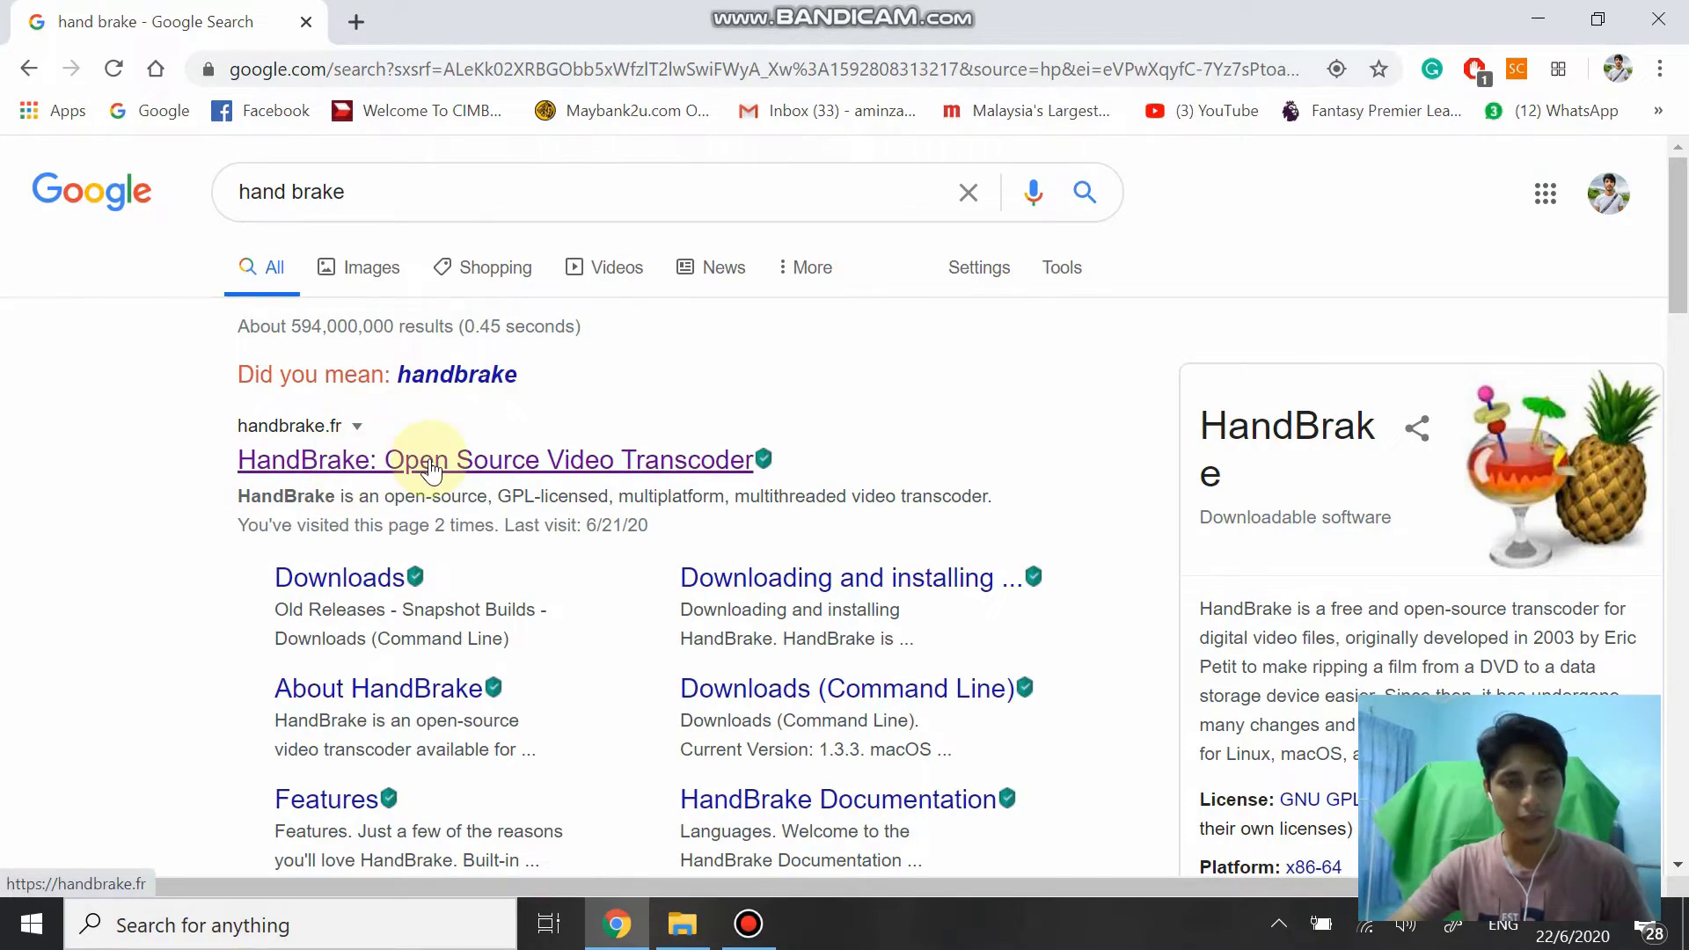
{"action": "left_click", "coordinate": [431, 461]}
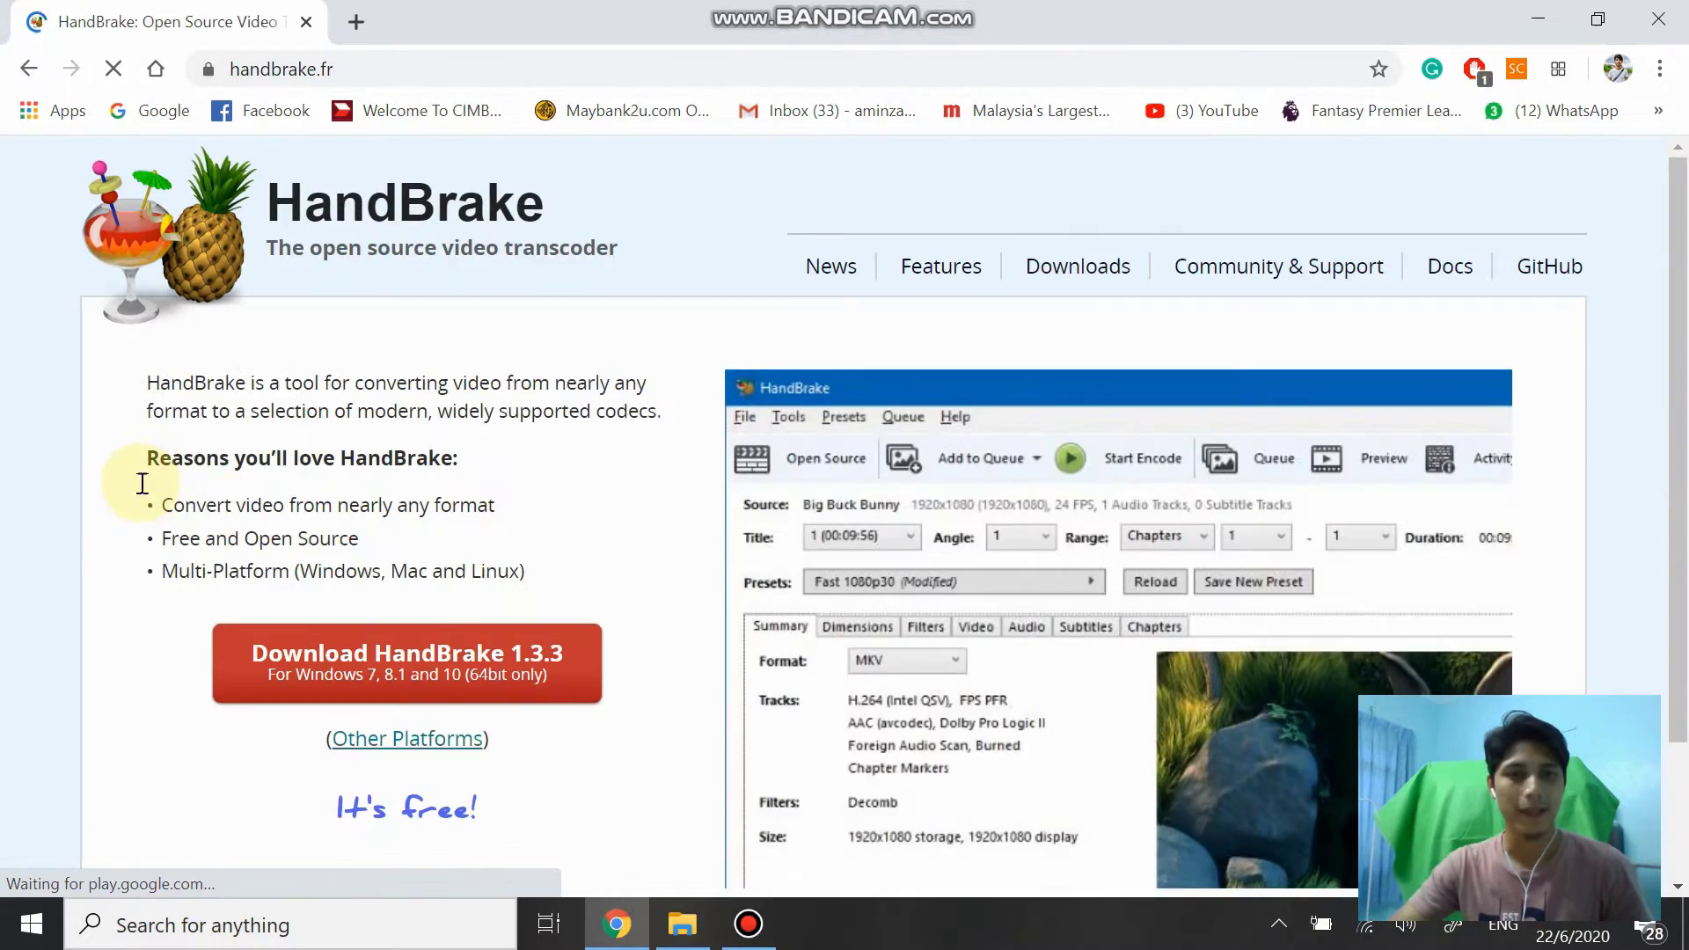
Step: Download the HandBrake 1.3.3 Windows installer and show the downloaded file in its folder
{"action": "scroll", "coordinate": [558, 520], "scroll_direction": "down", "scroll_amount": 1}
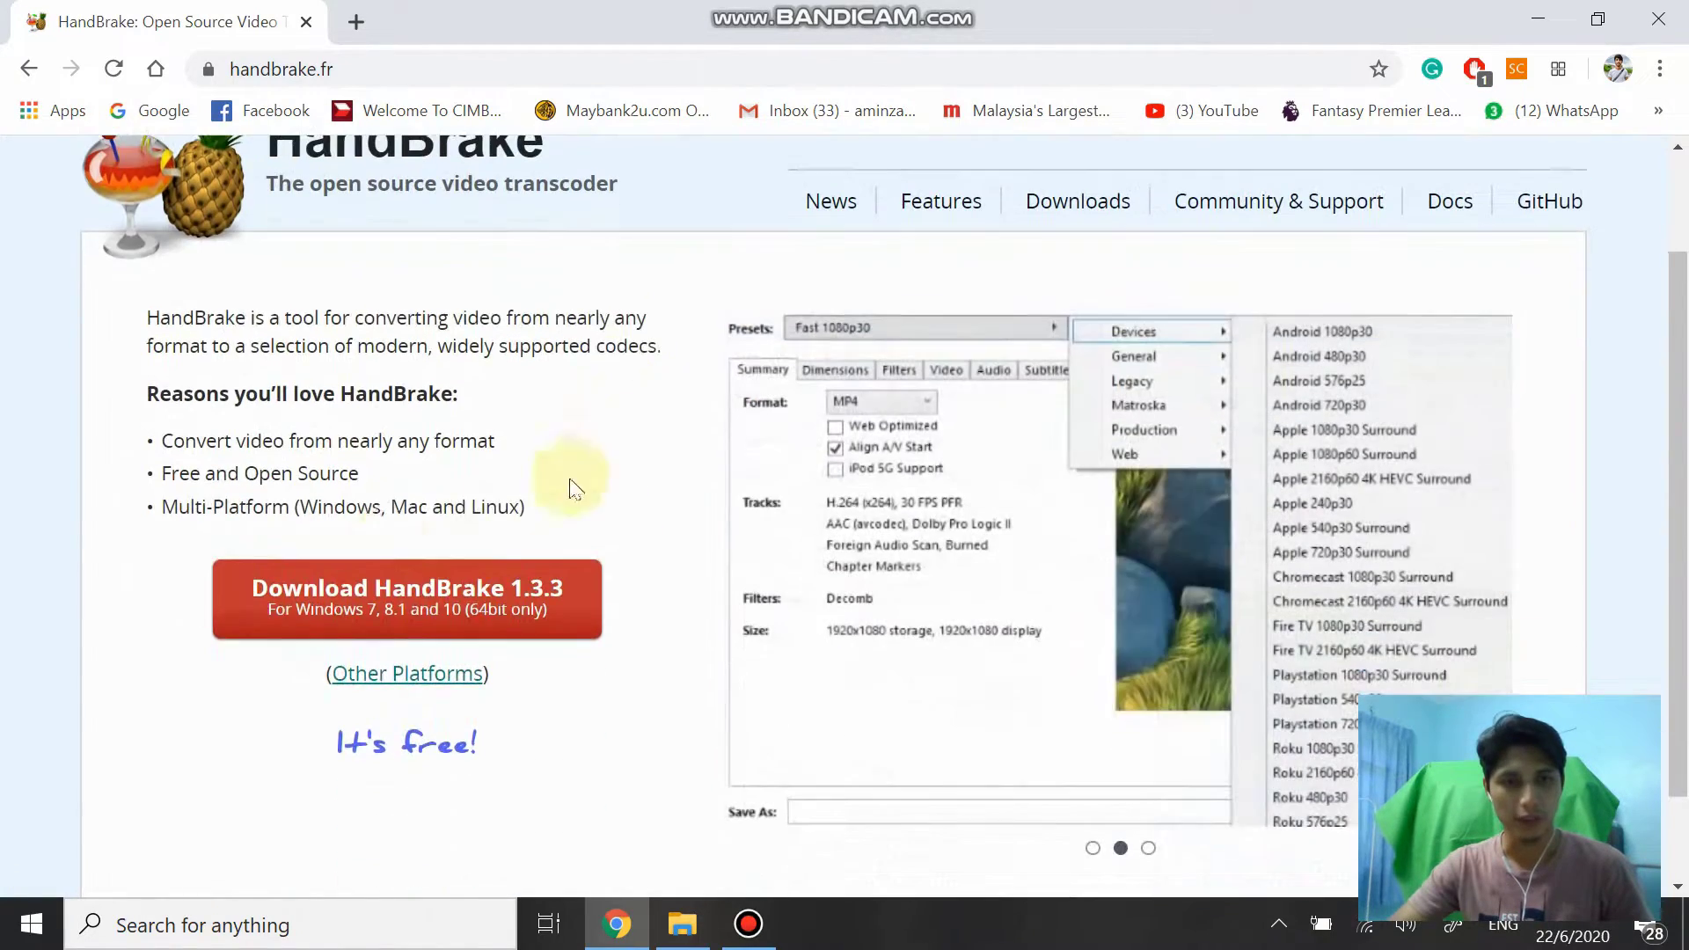
{"action": "left_click", "coordinate": [418, 607]}
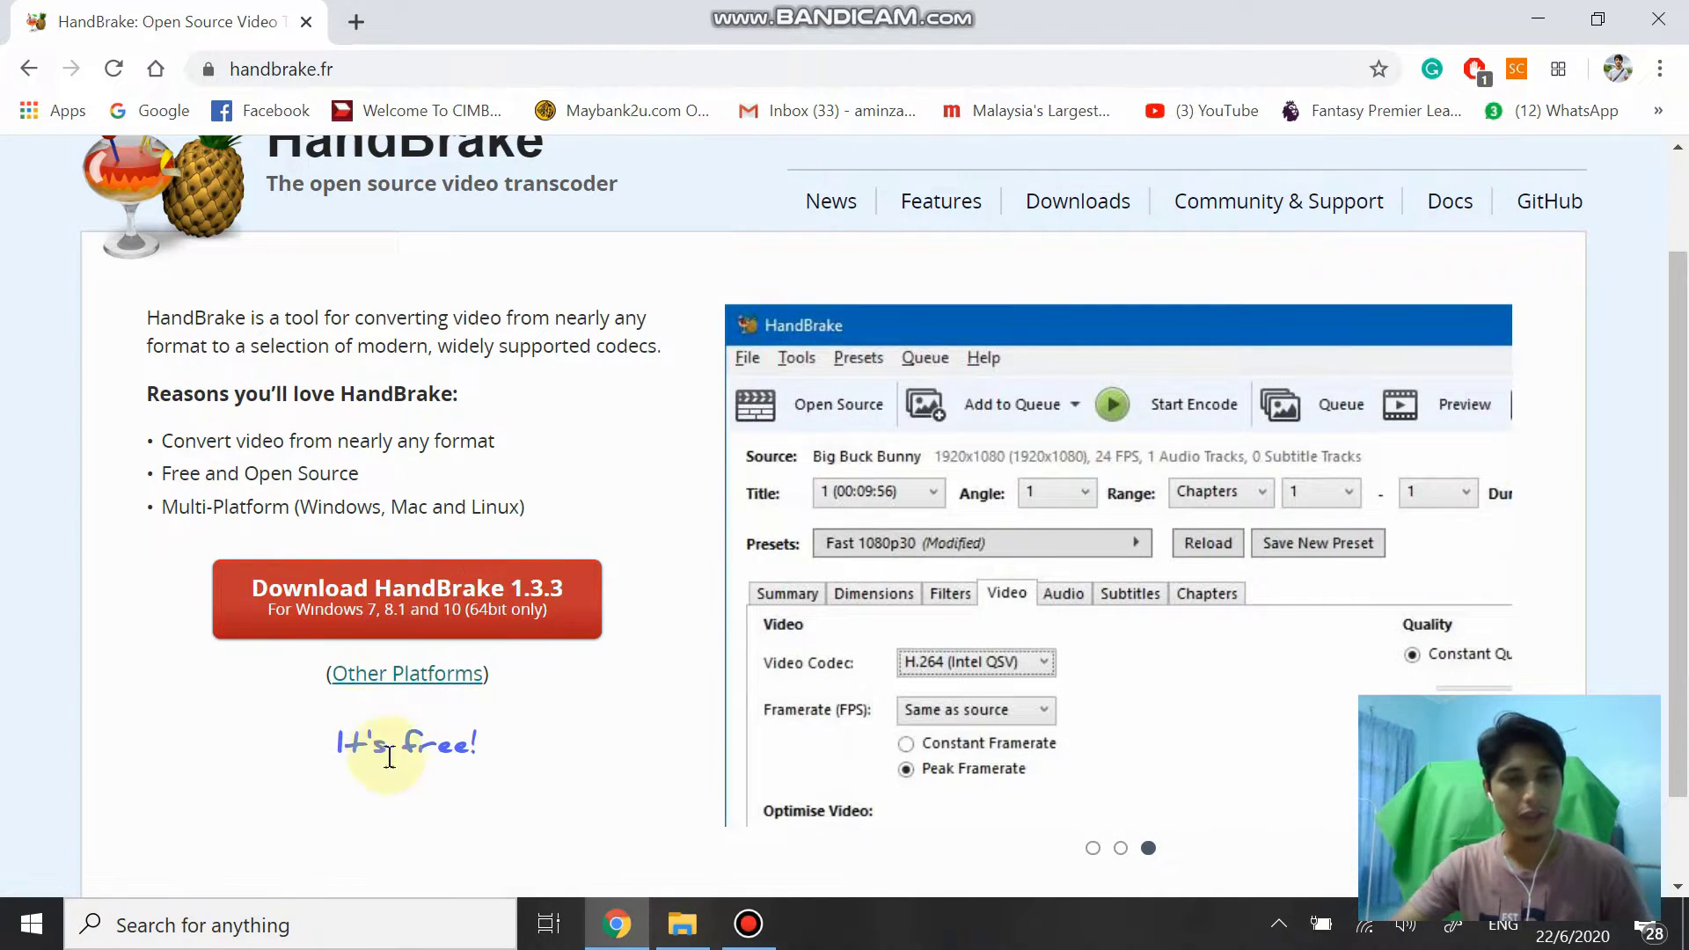
{"action": "left_click", "coordinate": [396, 610]}
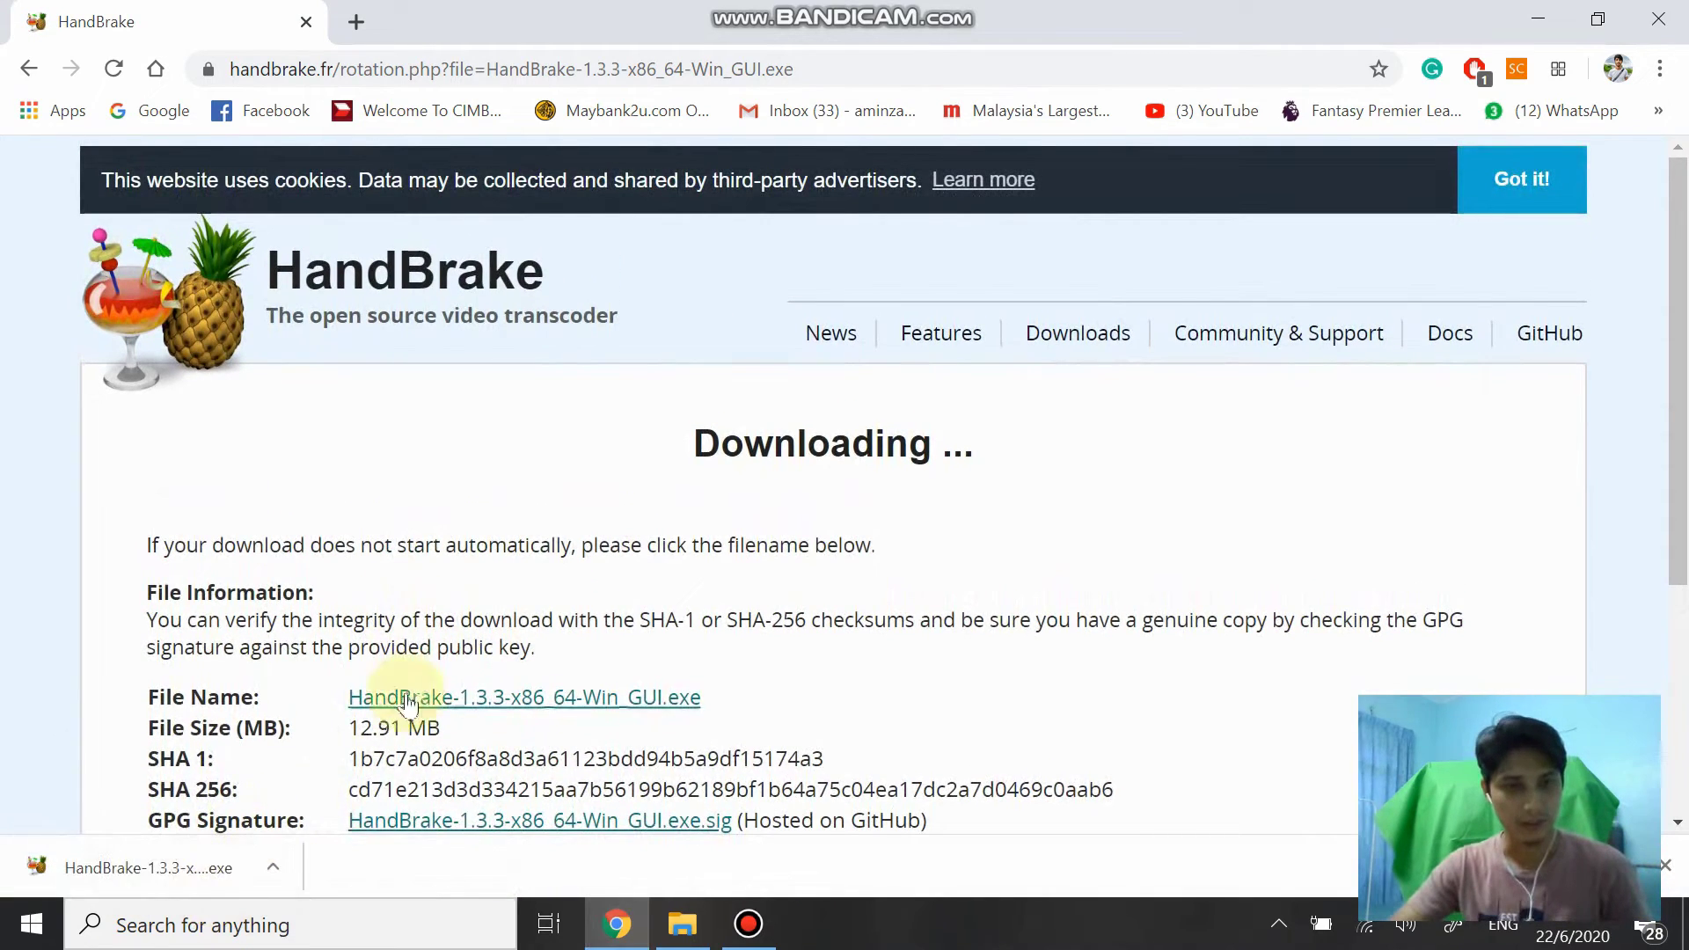
{"action": "left_click", "coordinate": [280, 870]}
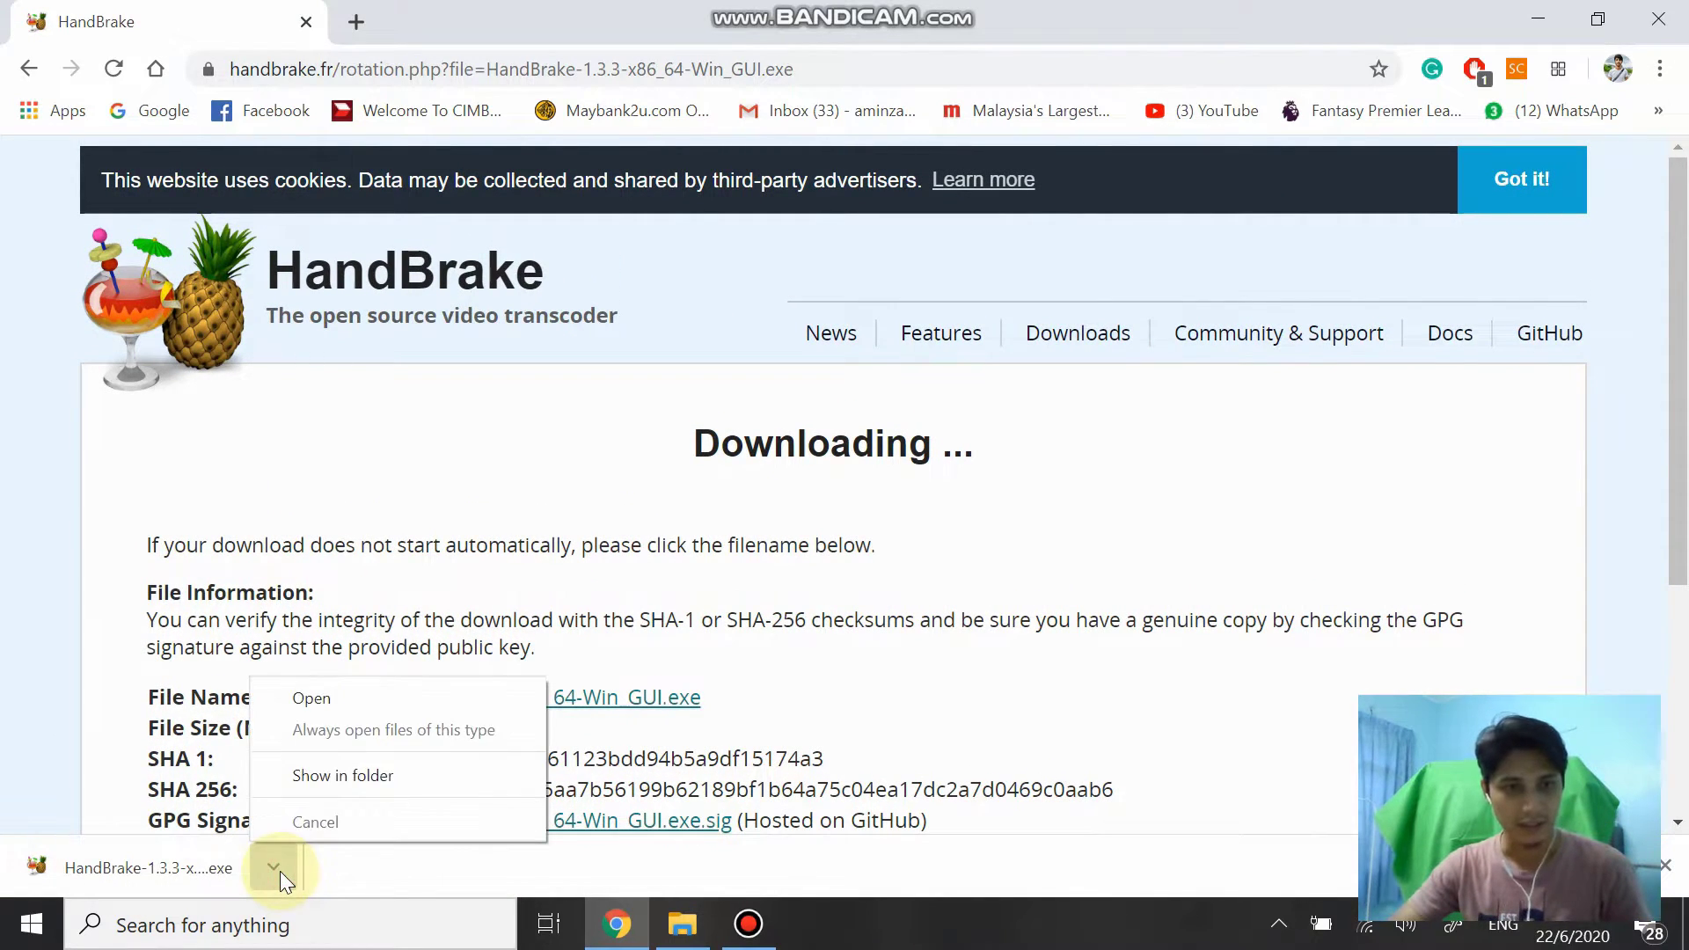
{"action": "left_click", "coordinate": [361, 779]}
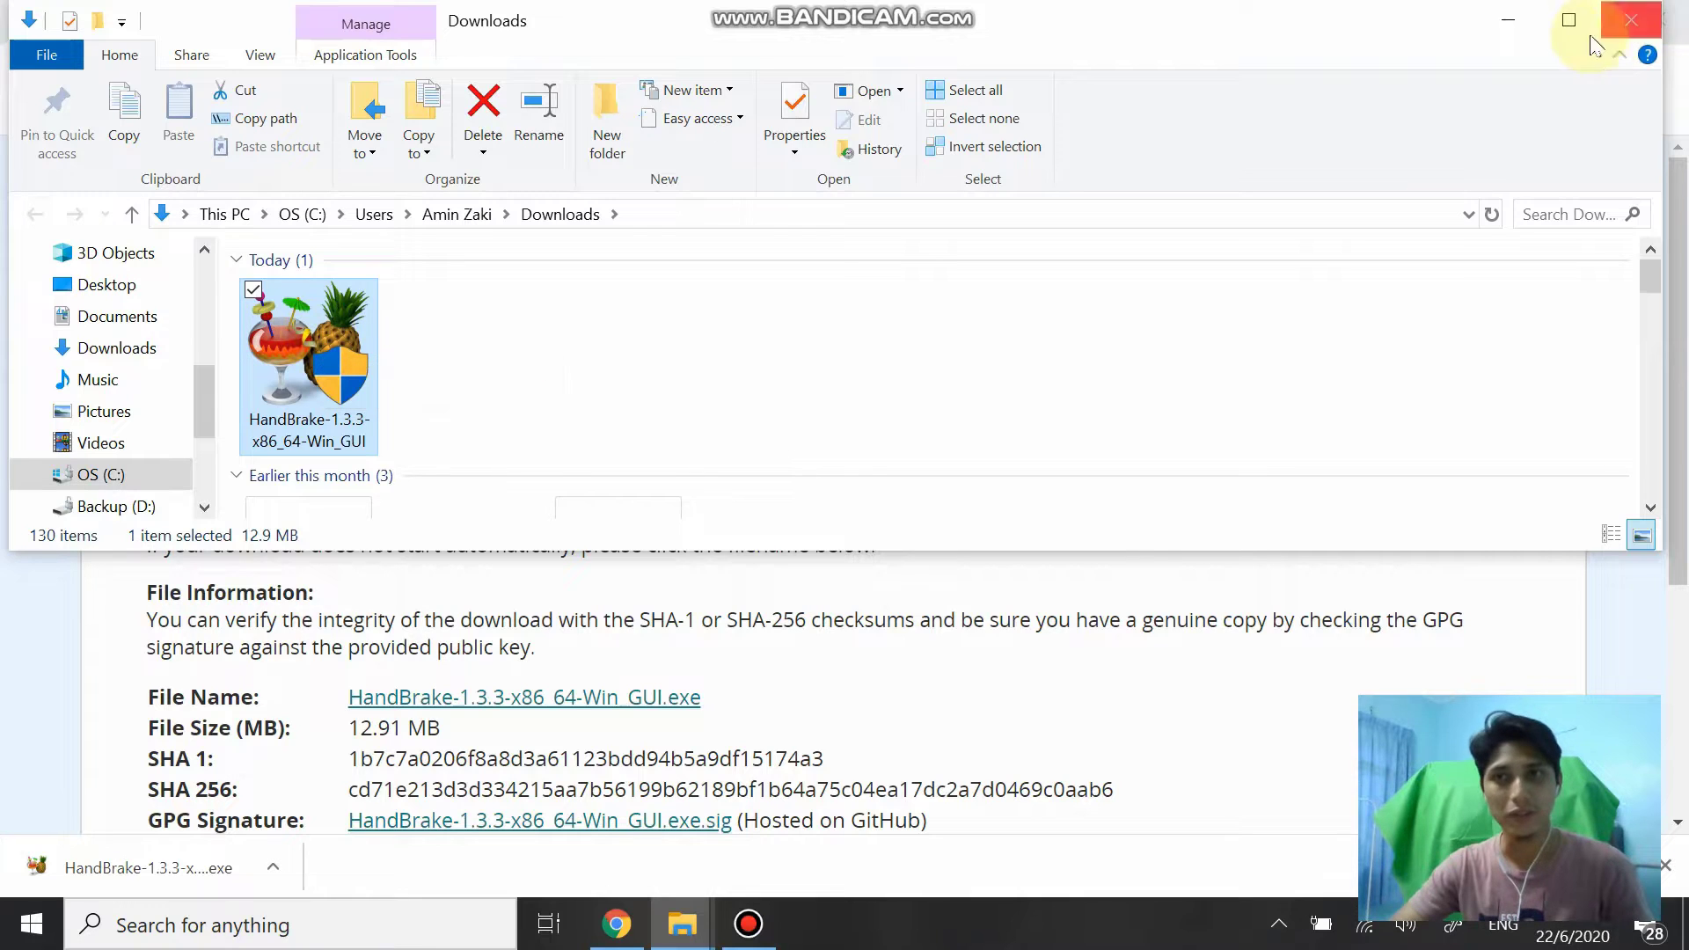
Step: Run the HandBrake 1.3.3 installer, accept the default destination C:\Program Files\HandBrake, and finish the setup
{"action": "double_click", "coordinate": [330, 329]}
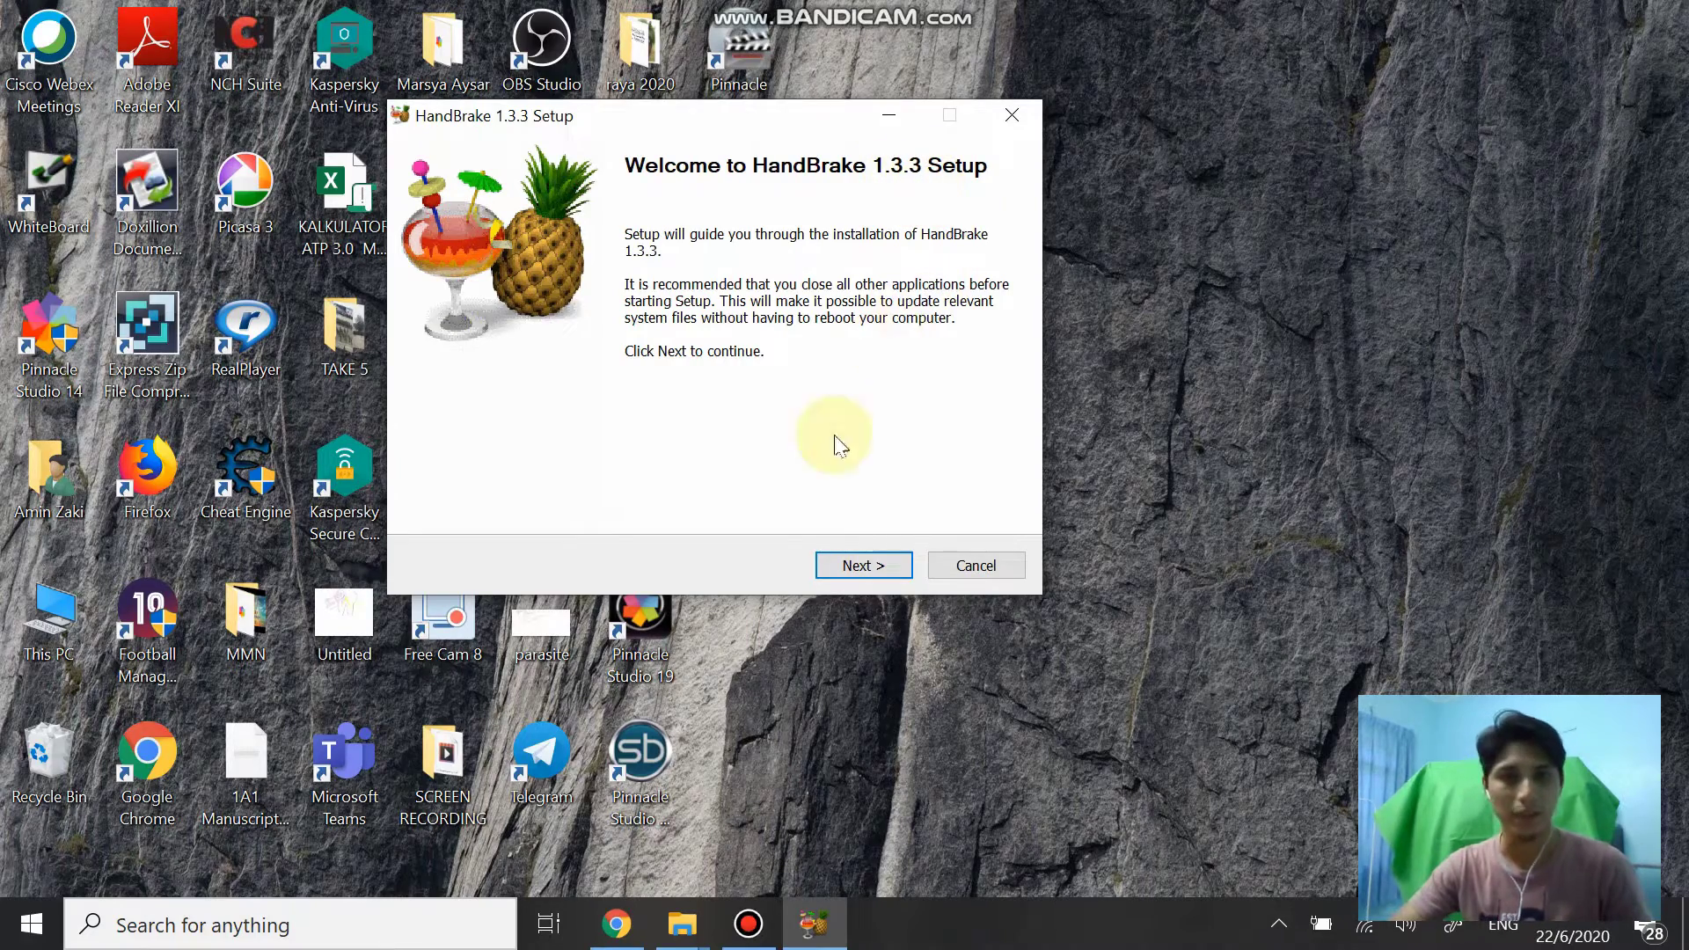
{"action": "left_click", "coordinate": [863, 565]}
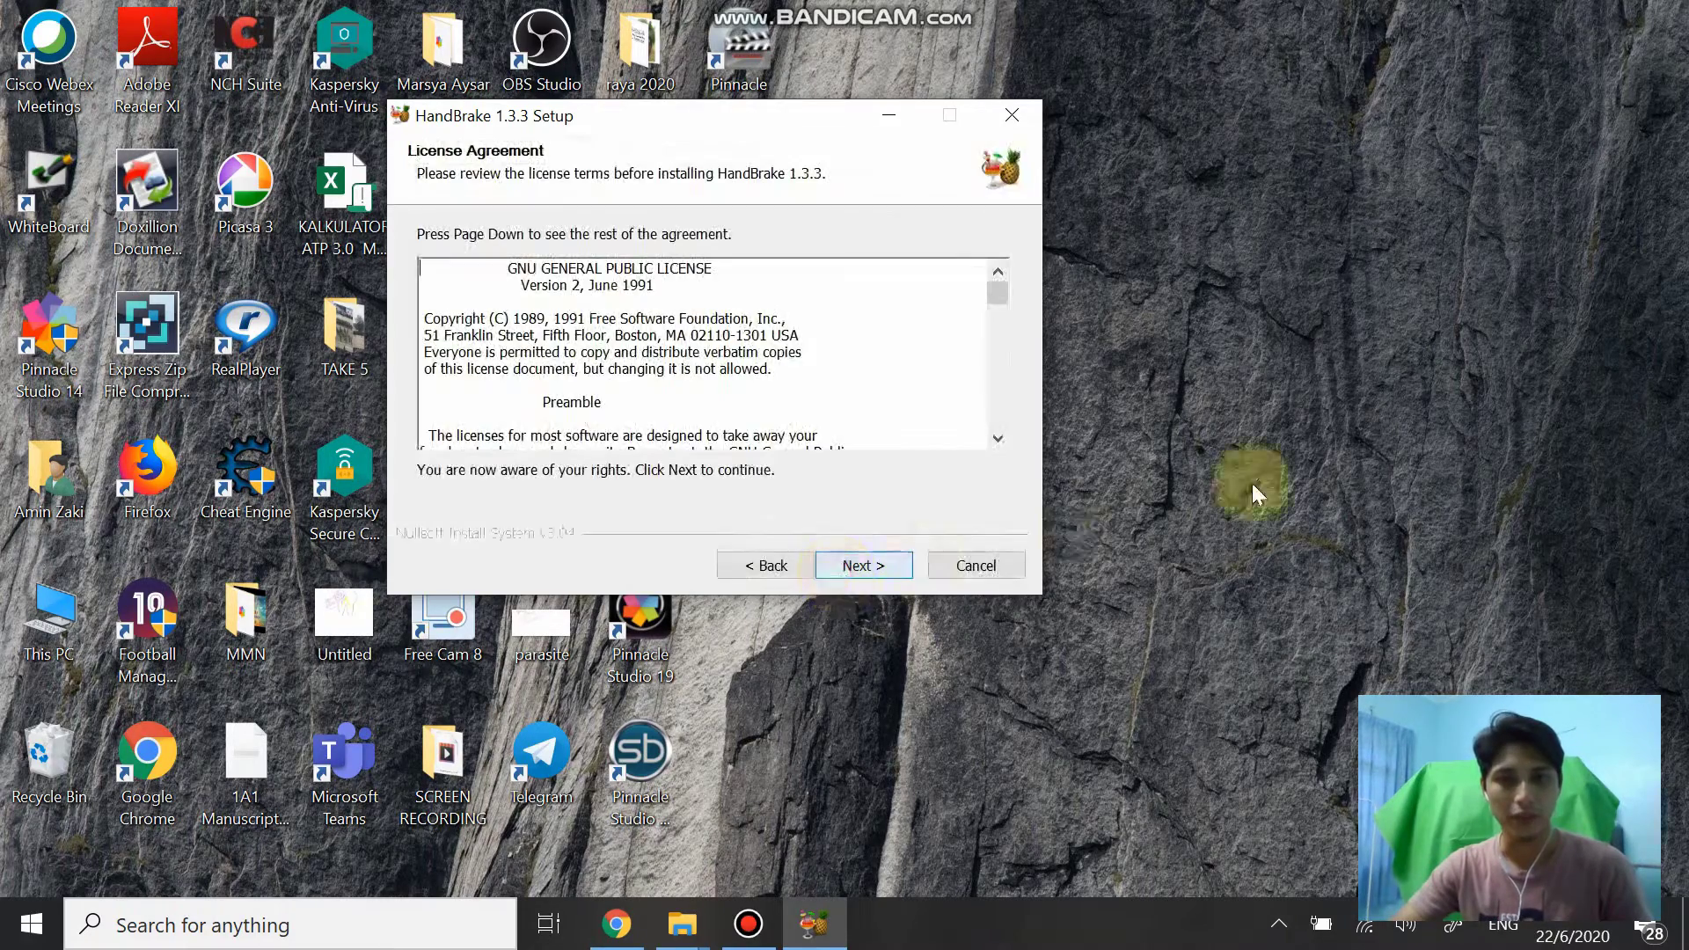
{"action": "left_click", "coordinate": [862, 565]}
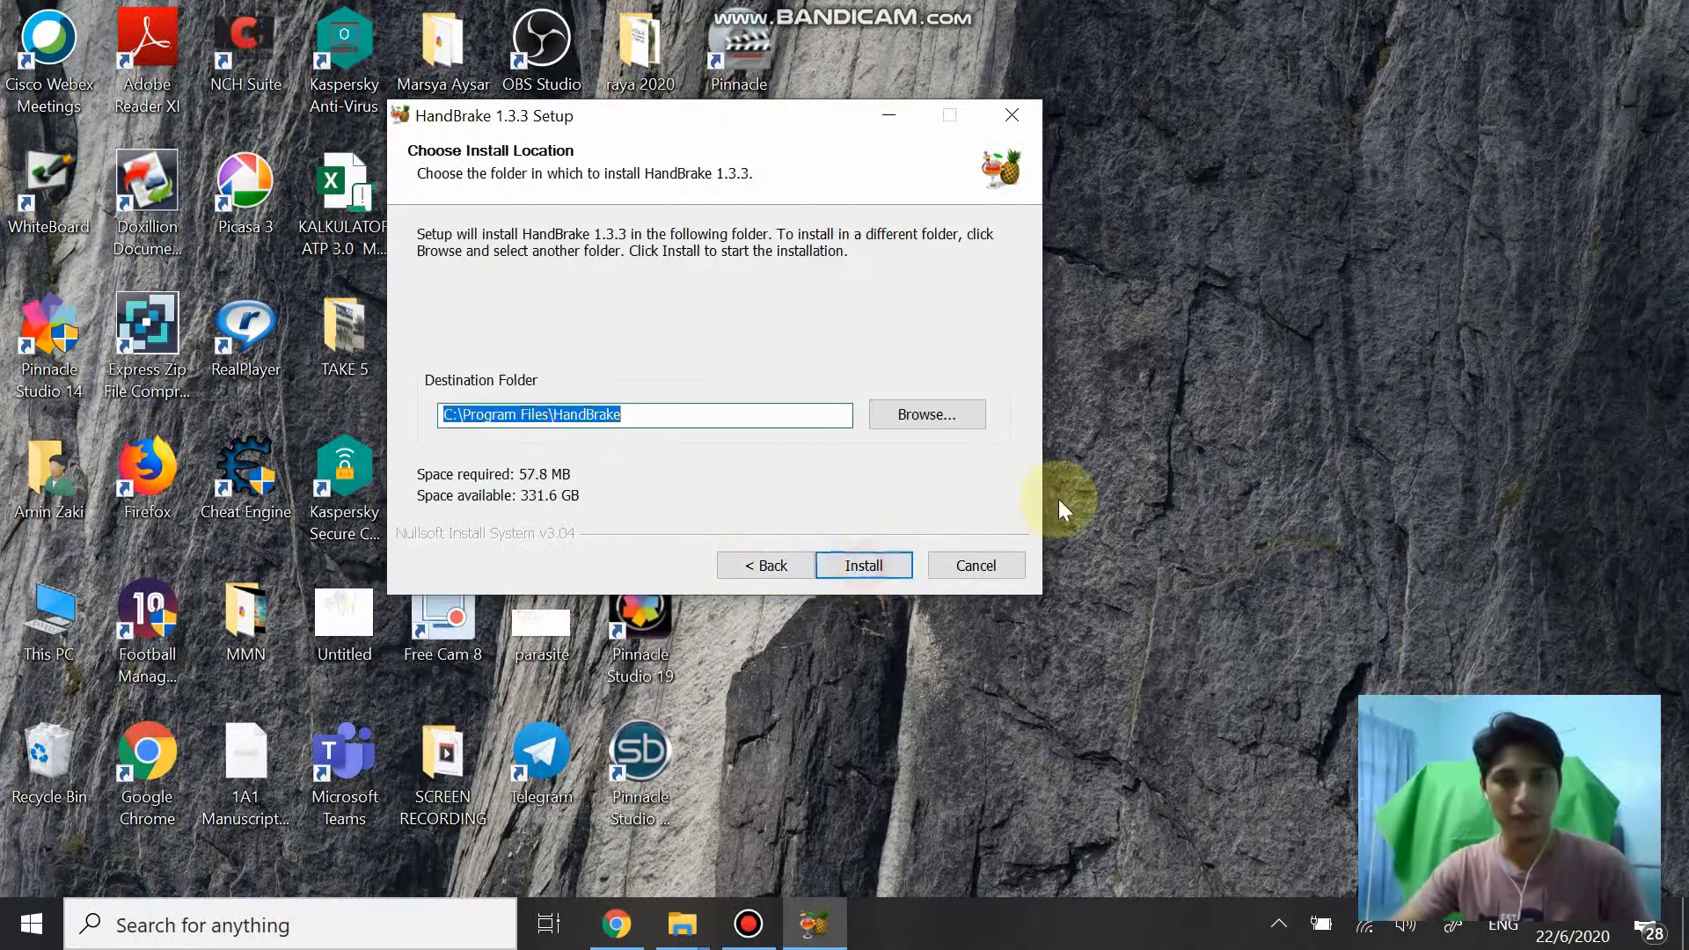
{"action": "left_click", "coordinate": [858, 567]}
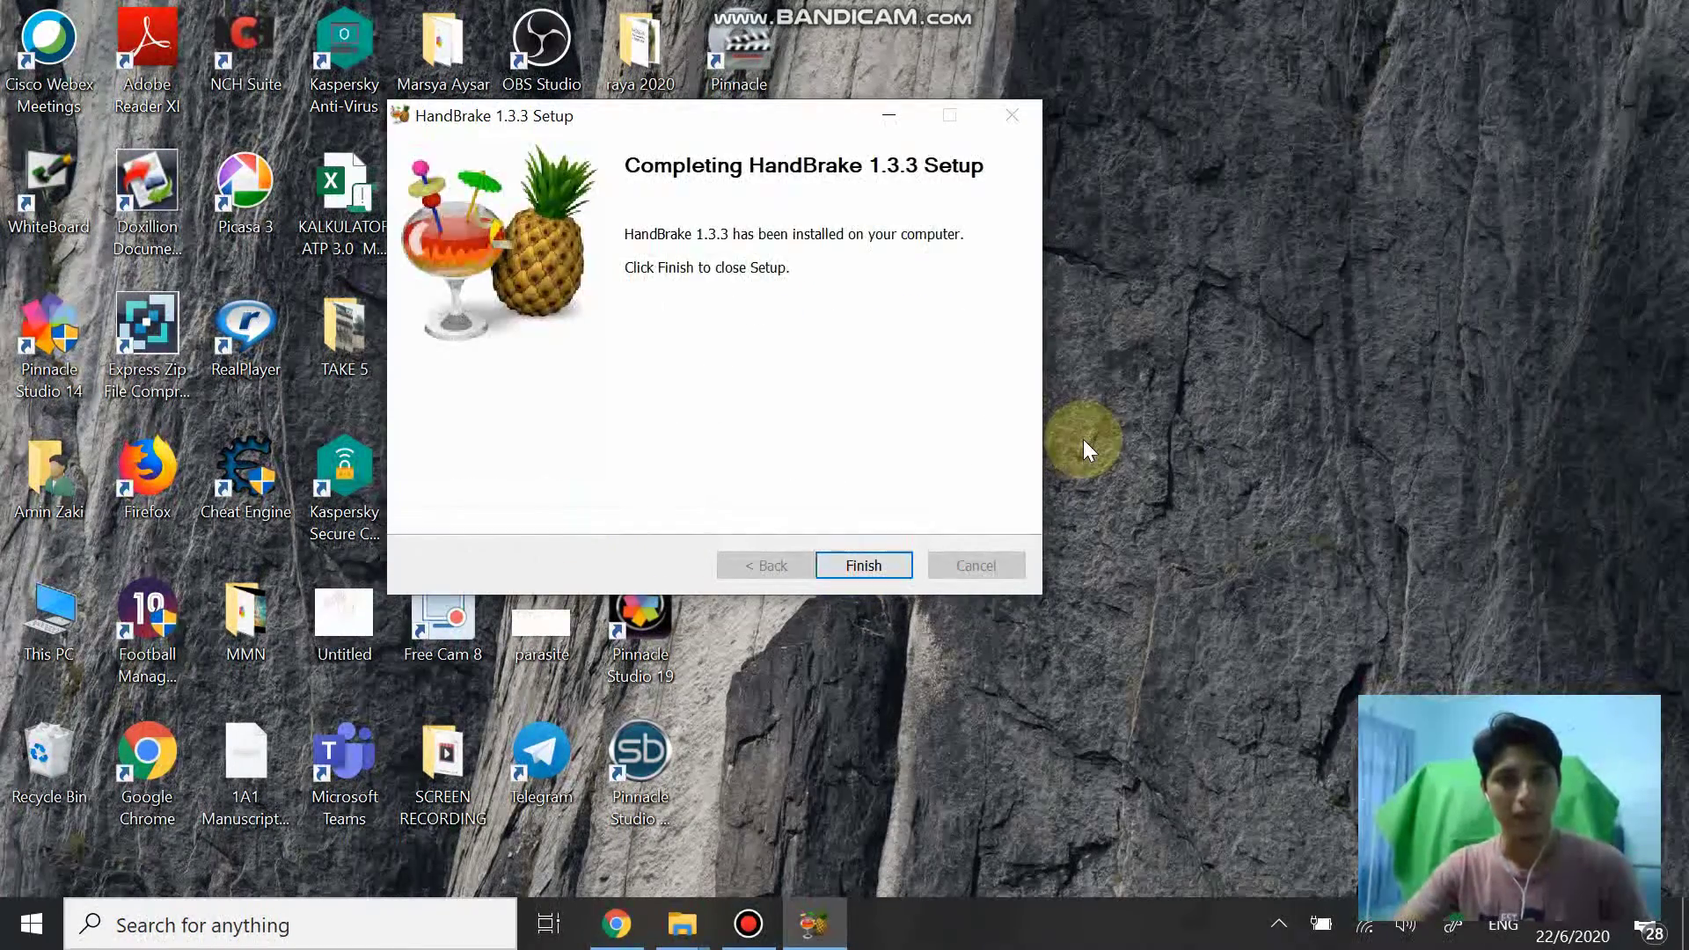
{"action": "left_click", "coordinate": [865, 572]}
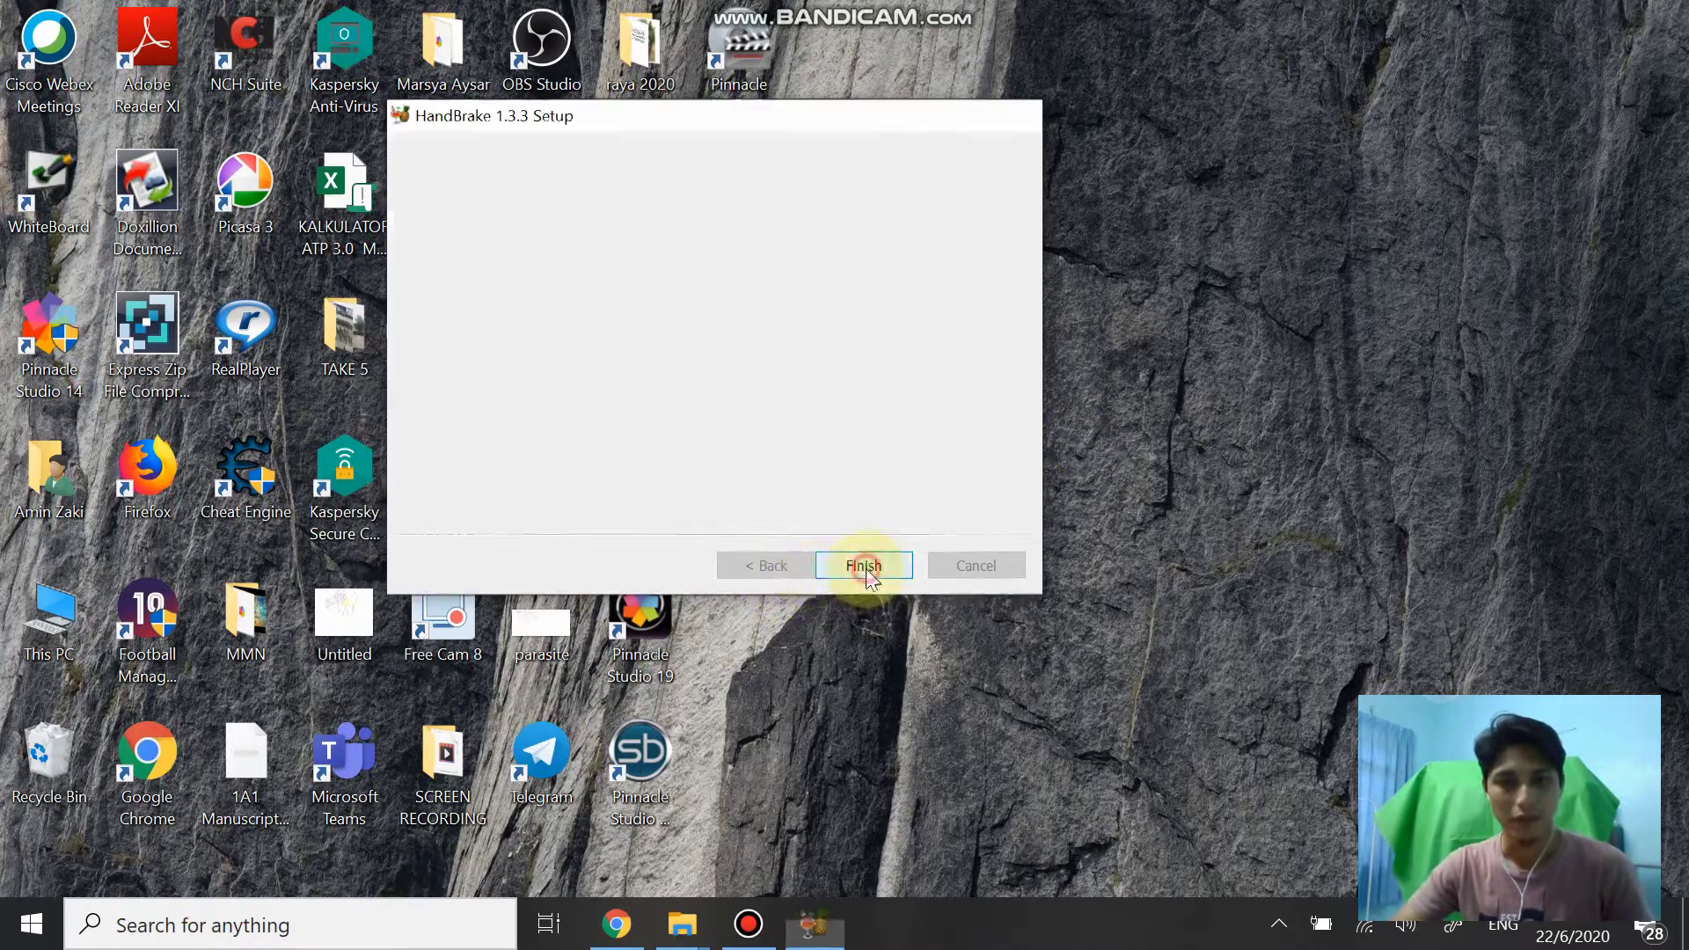
Step: Launch HandBrake from its new desktop shortcut and reposition its window on the desktop
{"action": "left_click_drag", "start_coordinate": [701, 276], "coordinate": [843, 449]}
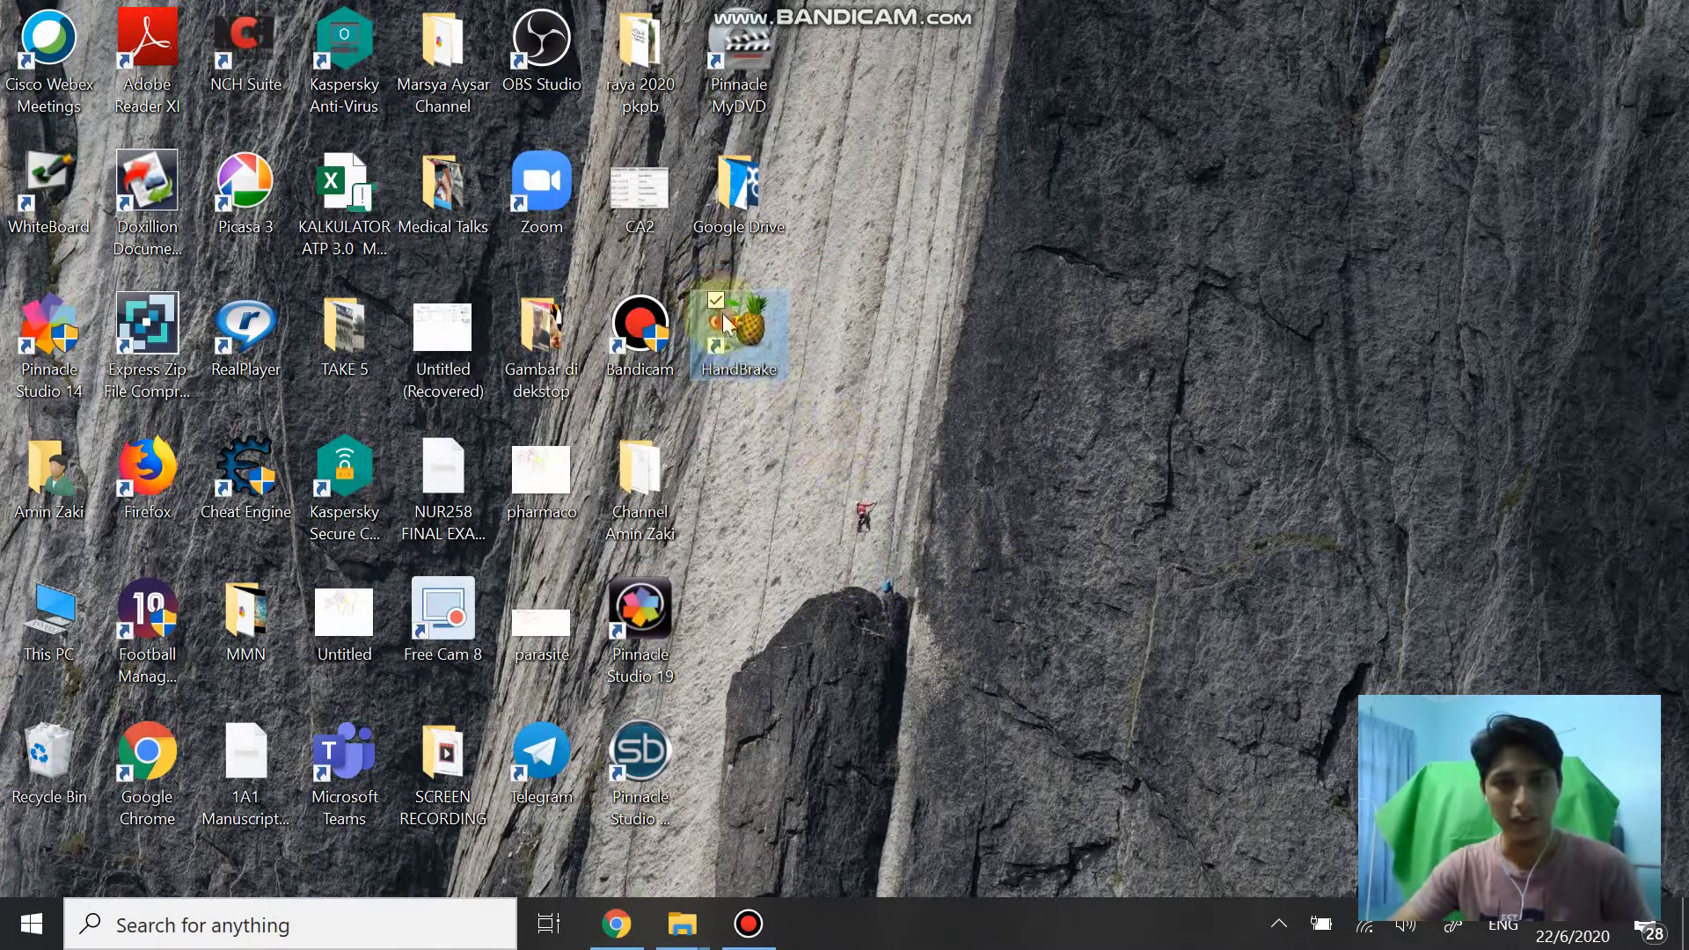
{"action": "left_click", "coordinate": [926, 456]}
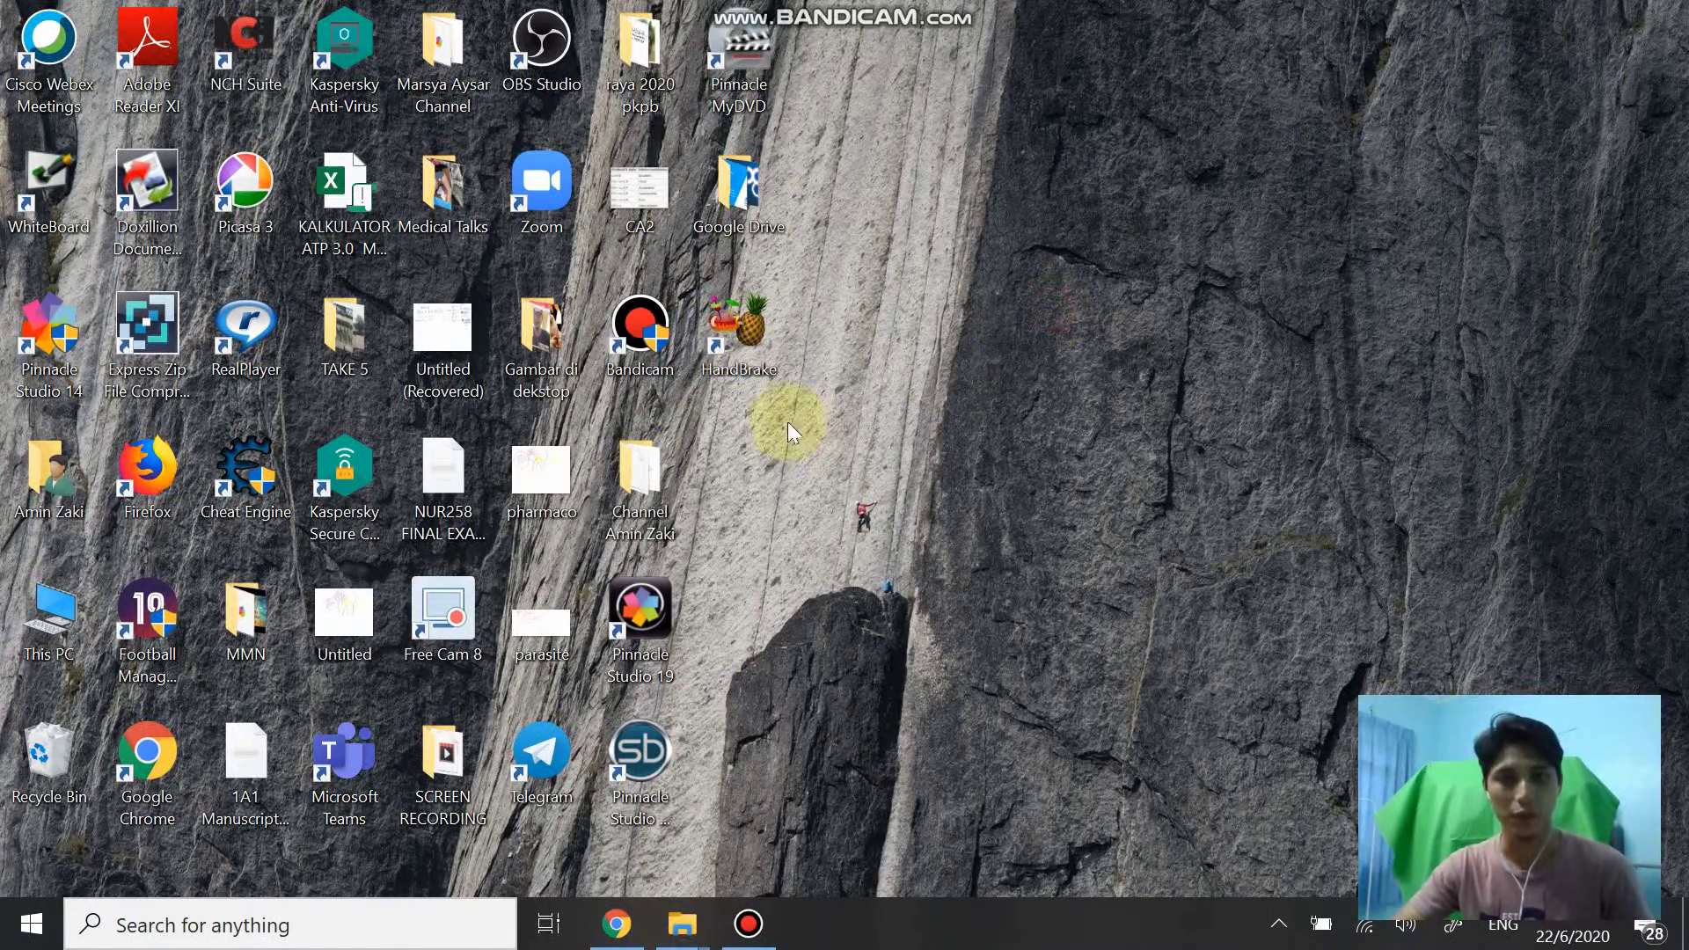
{"action": "double_click", "coordinate": [760, 331]}
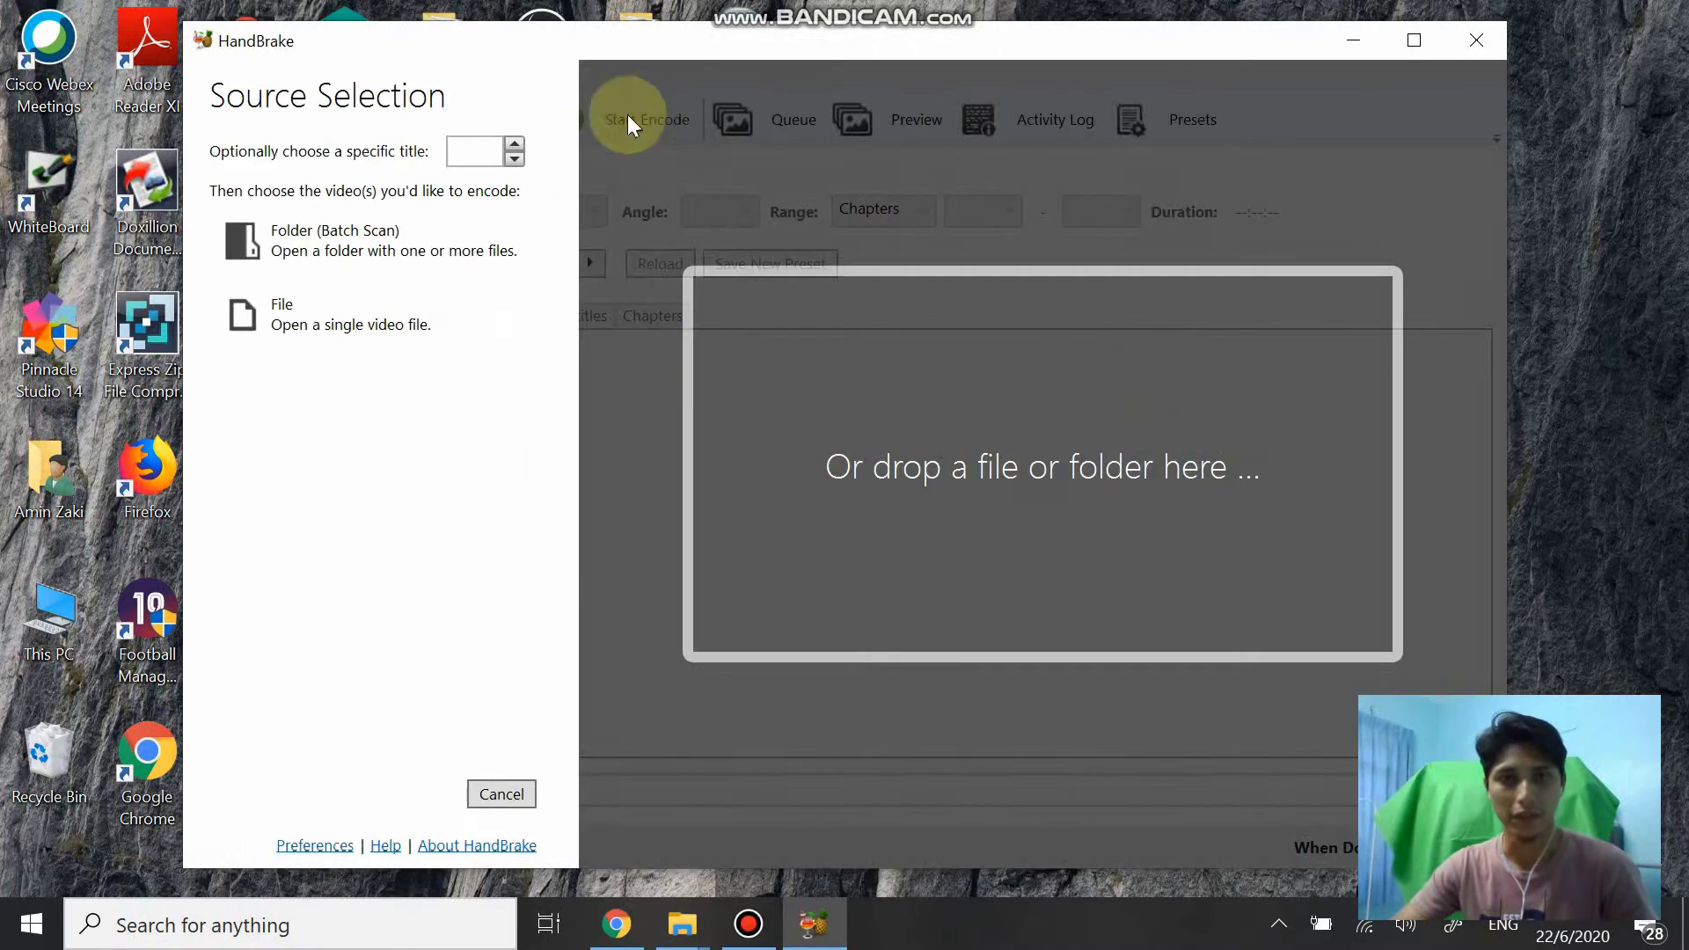
{"action": "left_click_drag", "start_coordinate": [638, 50], "coordinate": [525, 49]}
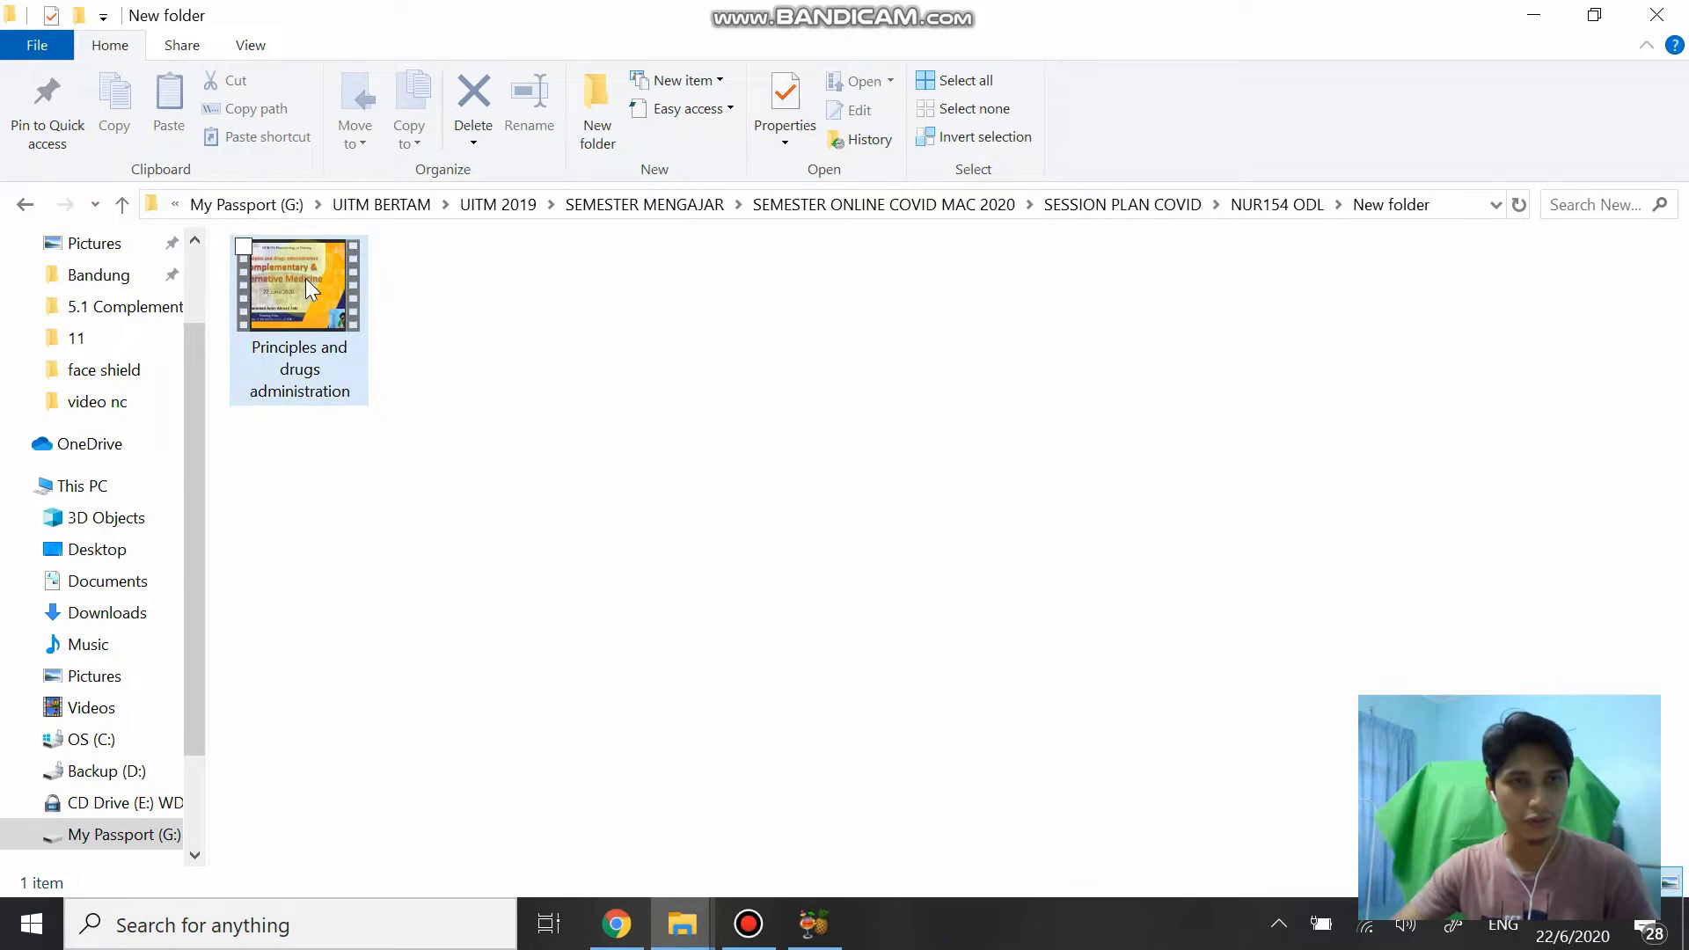
Step: Inspect the file properties of the "Principles and drugs administration" video in File Explorer to check its size
{"action": "mouse_move", "coordinate": [305, 279]}
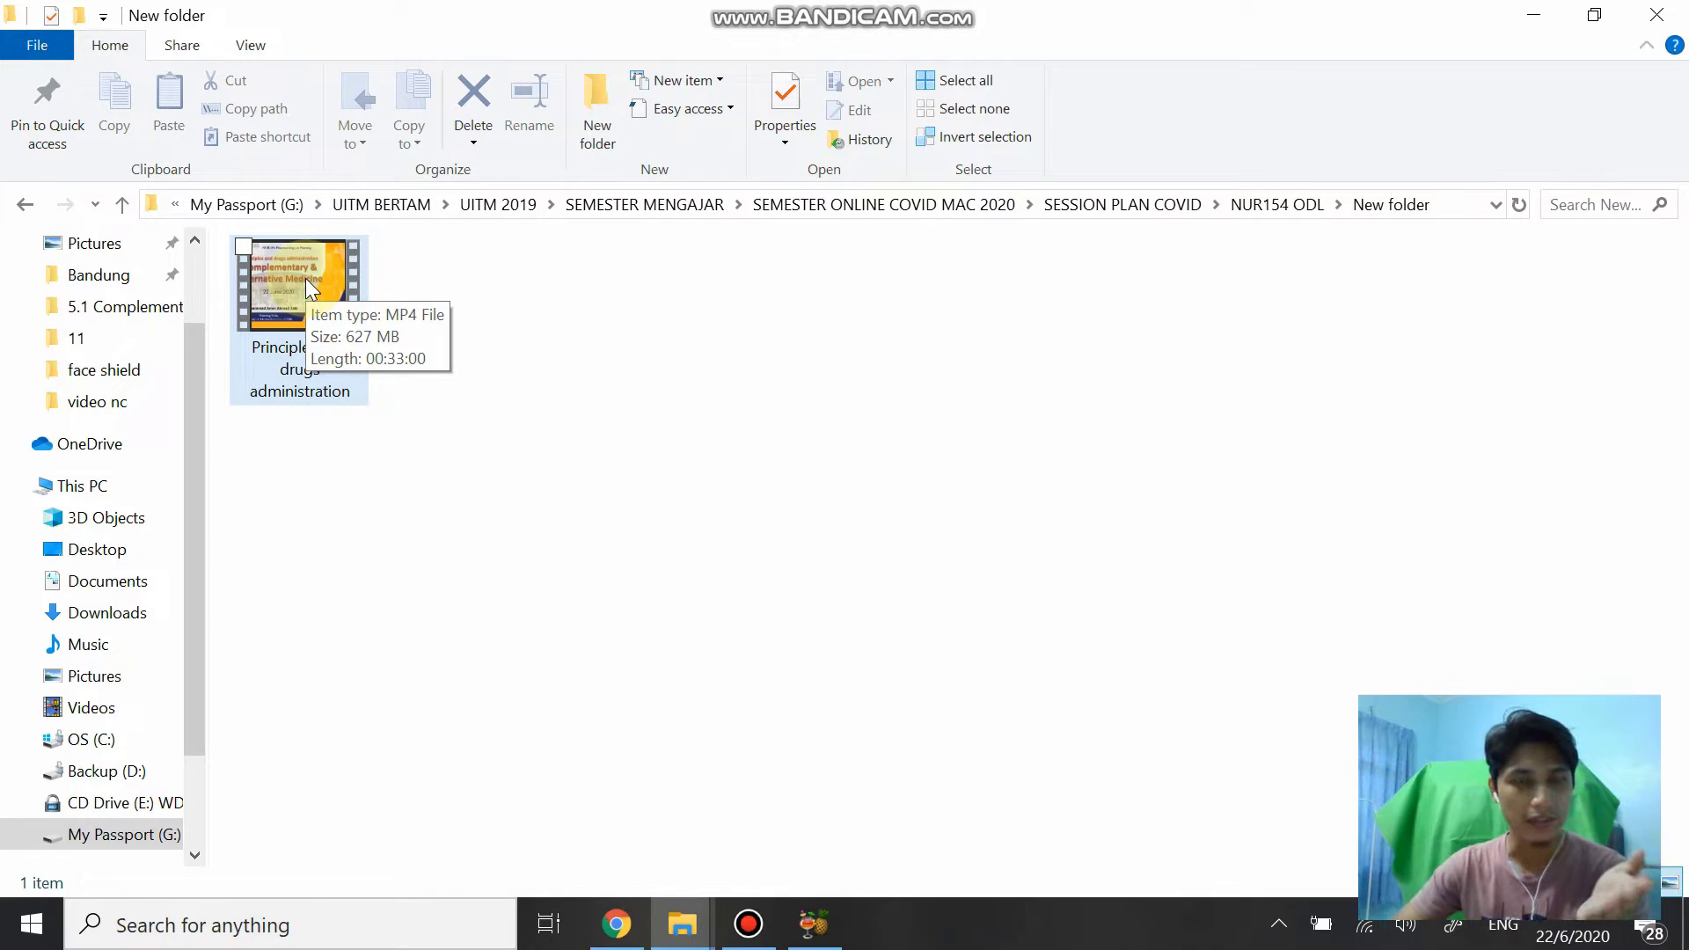
{"action": "left_click", "coordinate": [304, 278]}
{"action": "right_click", "coordinate": [304, 278]}
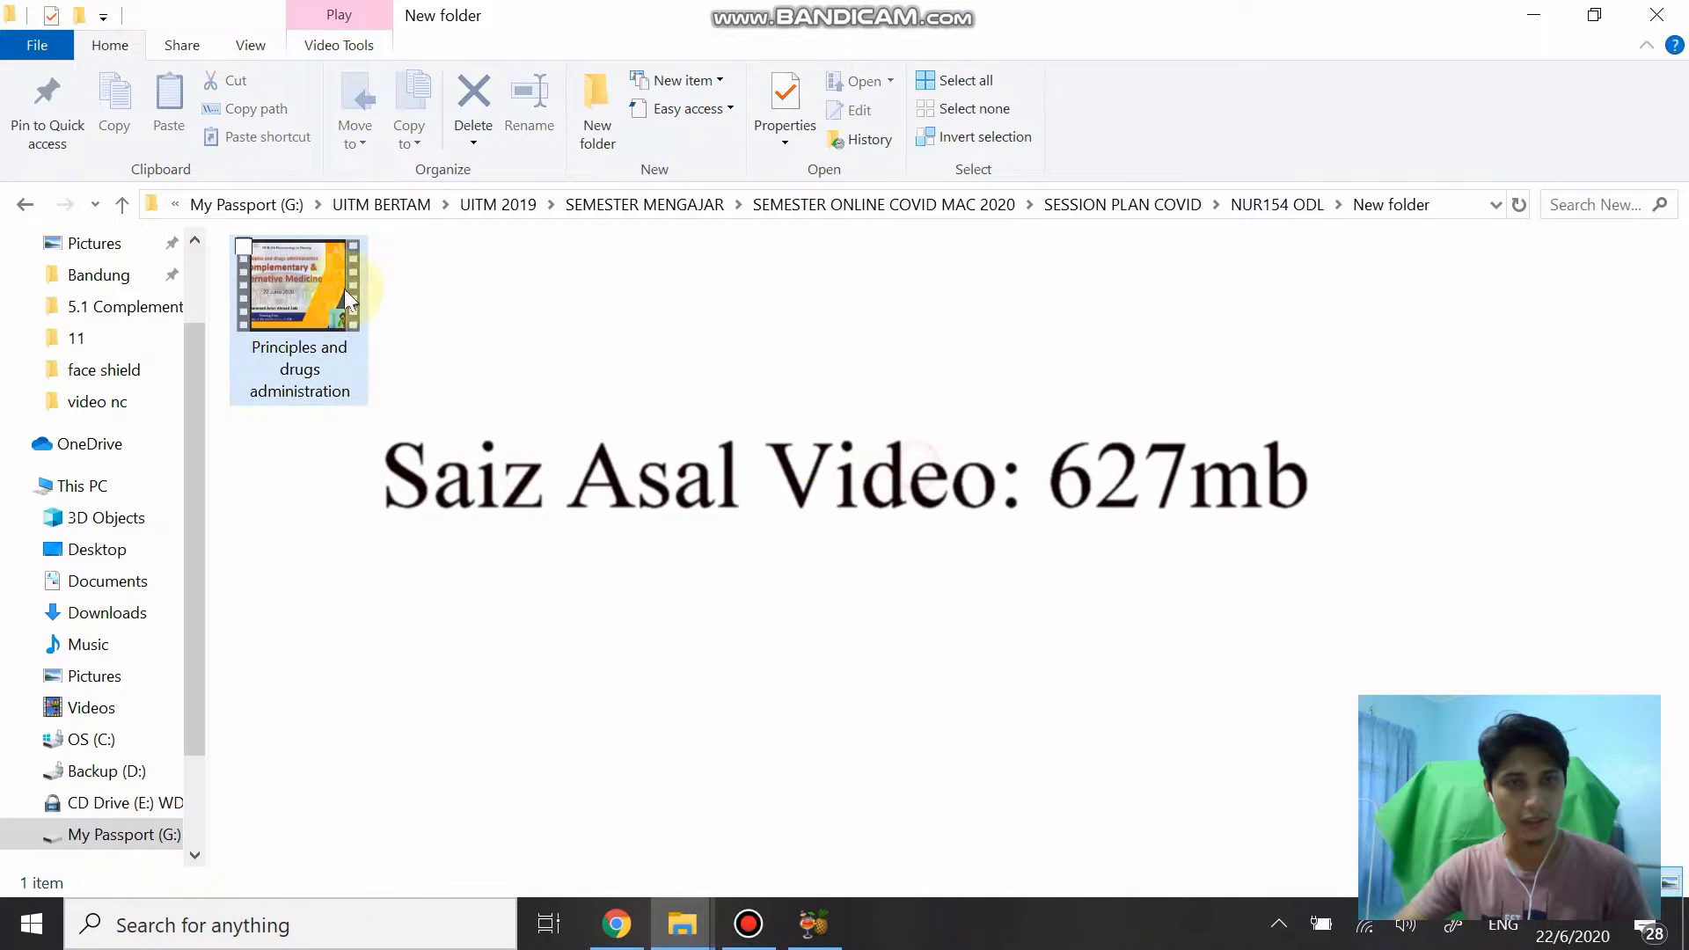
{"action": "left_click", "coordinate": [345, 288]}
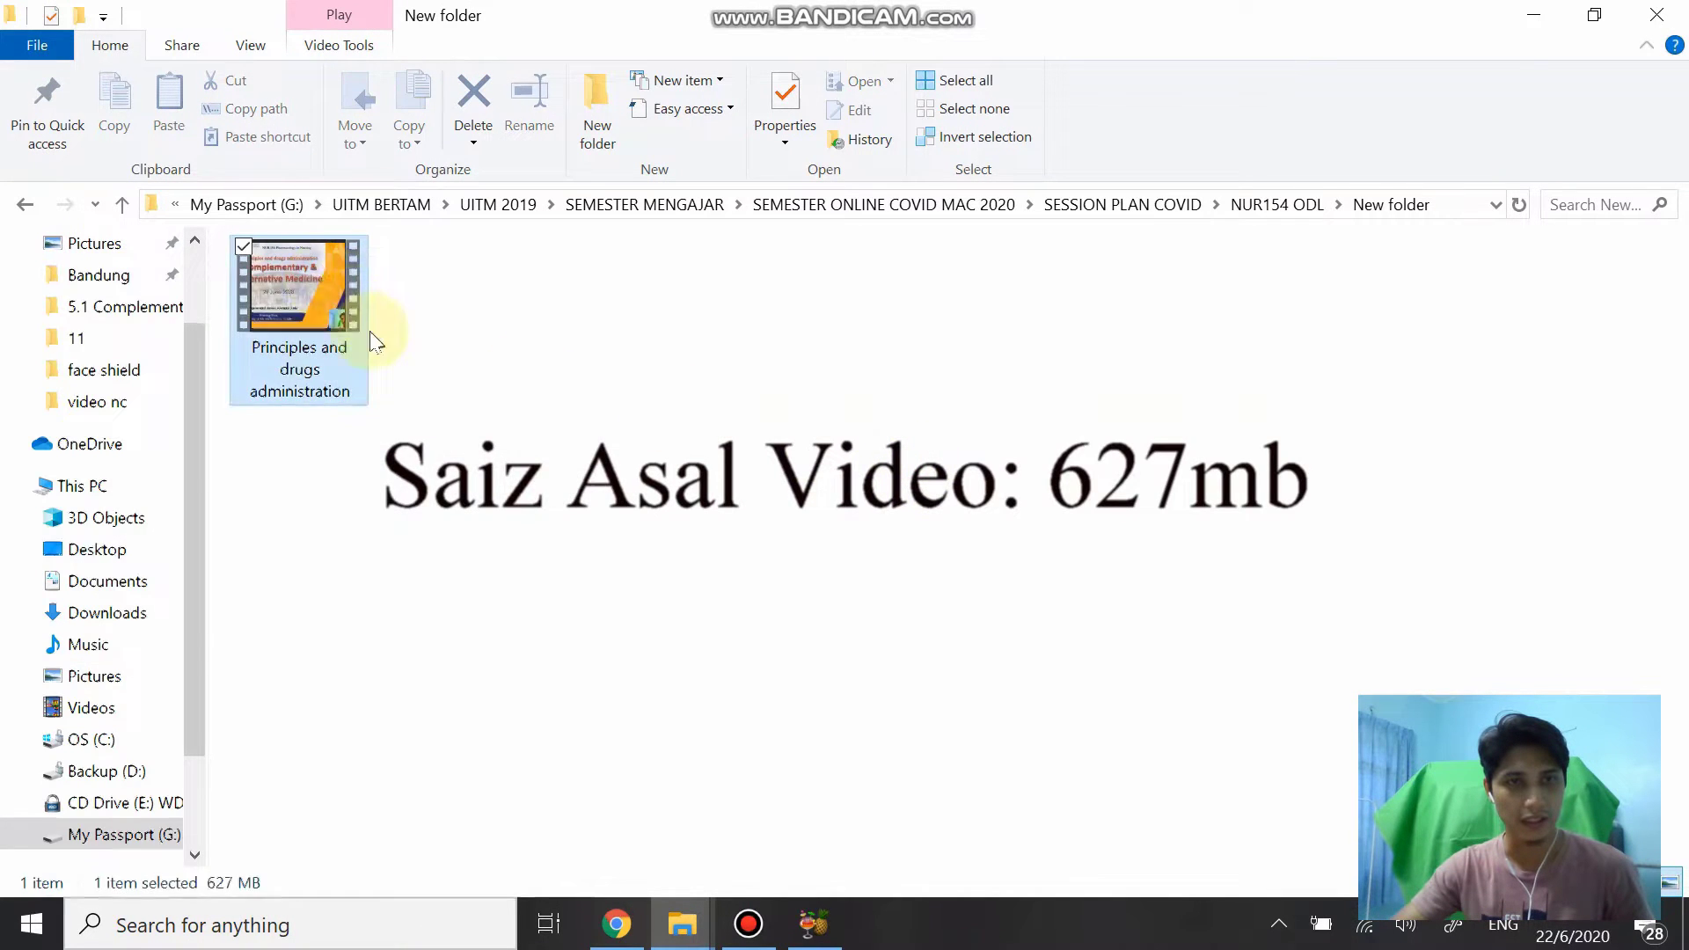
{"action": "right_click", "coordinate": [365, 335]}
{"action": "left_click", "coordinate": [227, 876]}
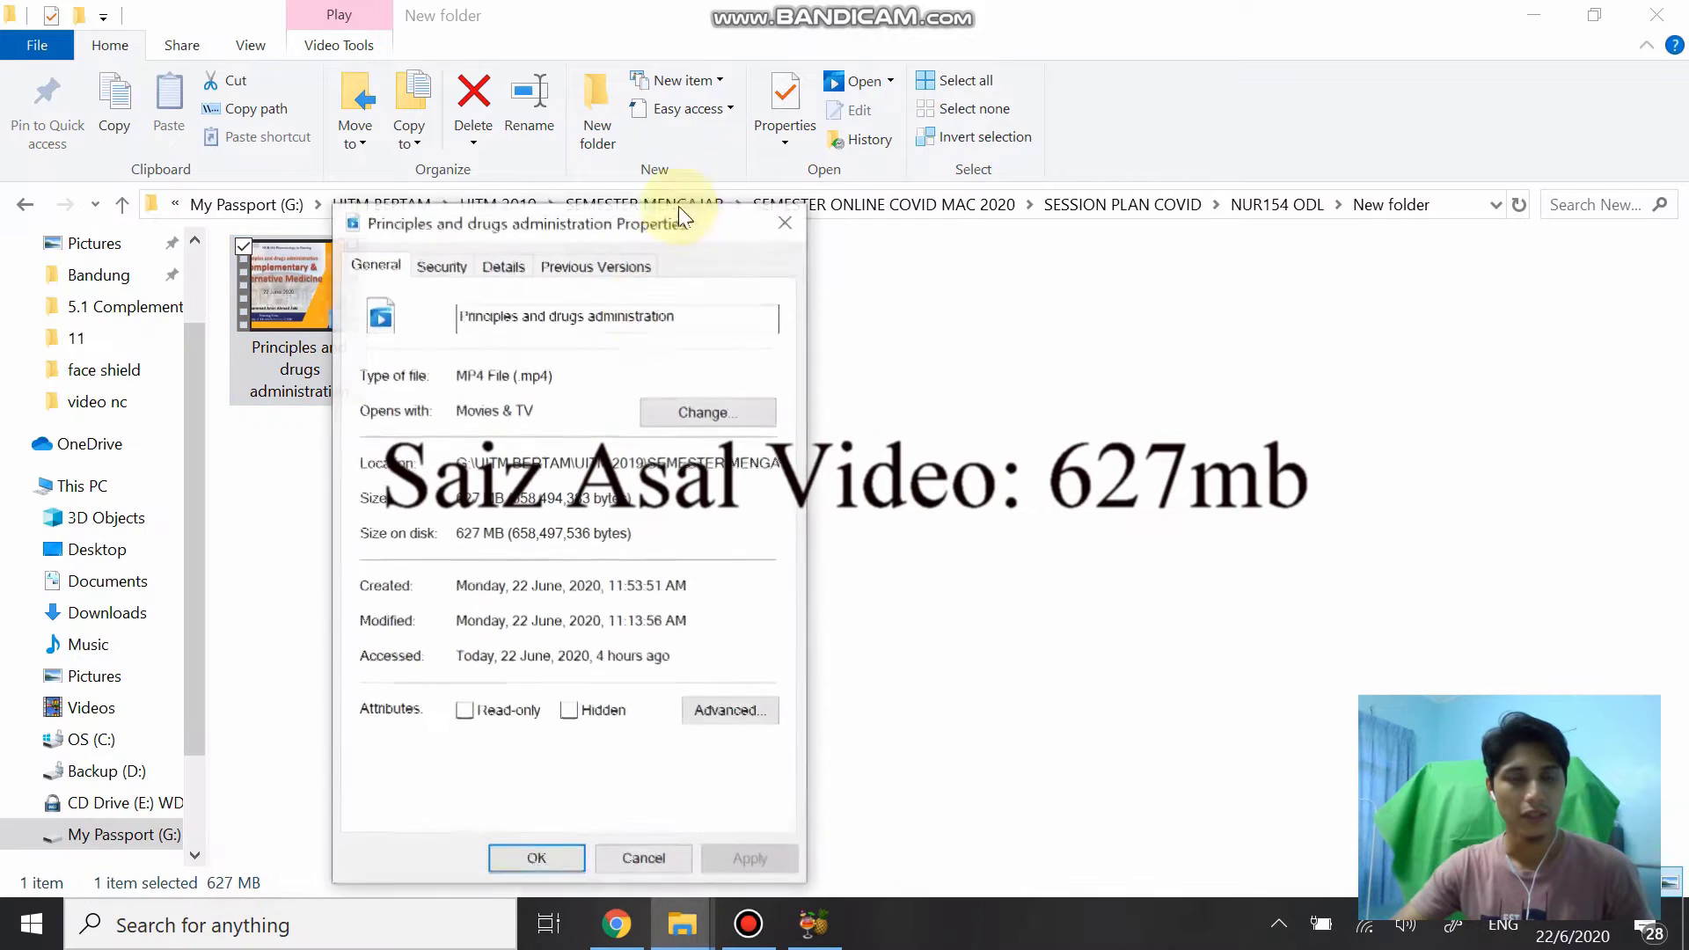
{"action": "left_click_drag", "start_coordinate": [645, 236], "coordinate": [703, 125]}
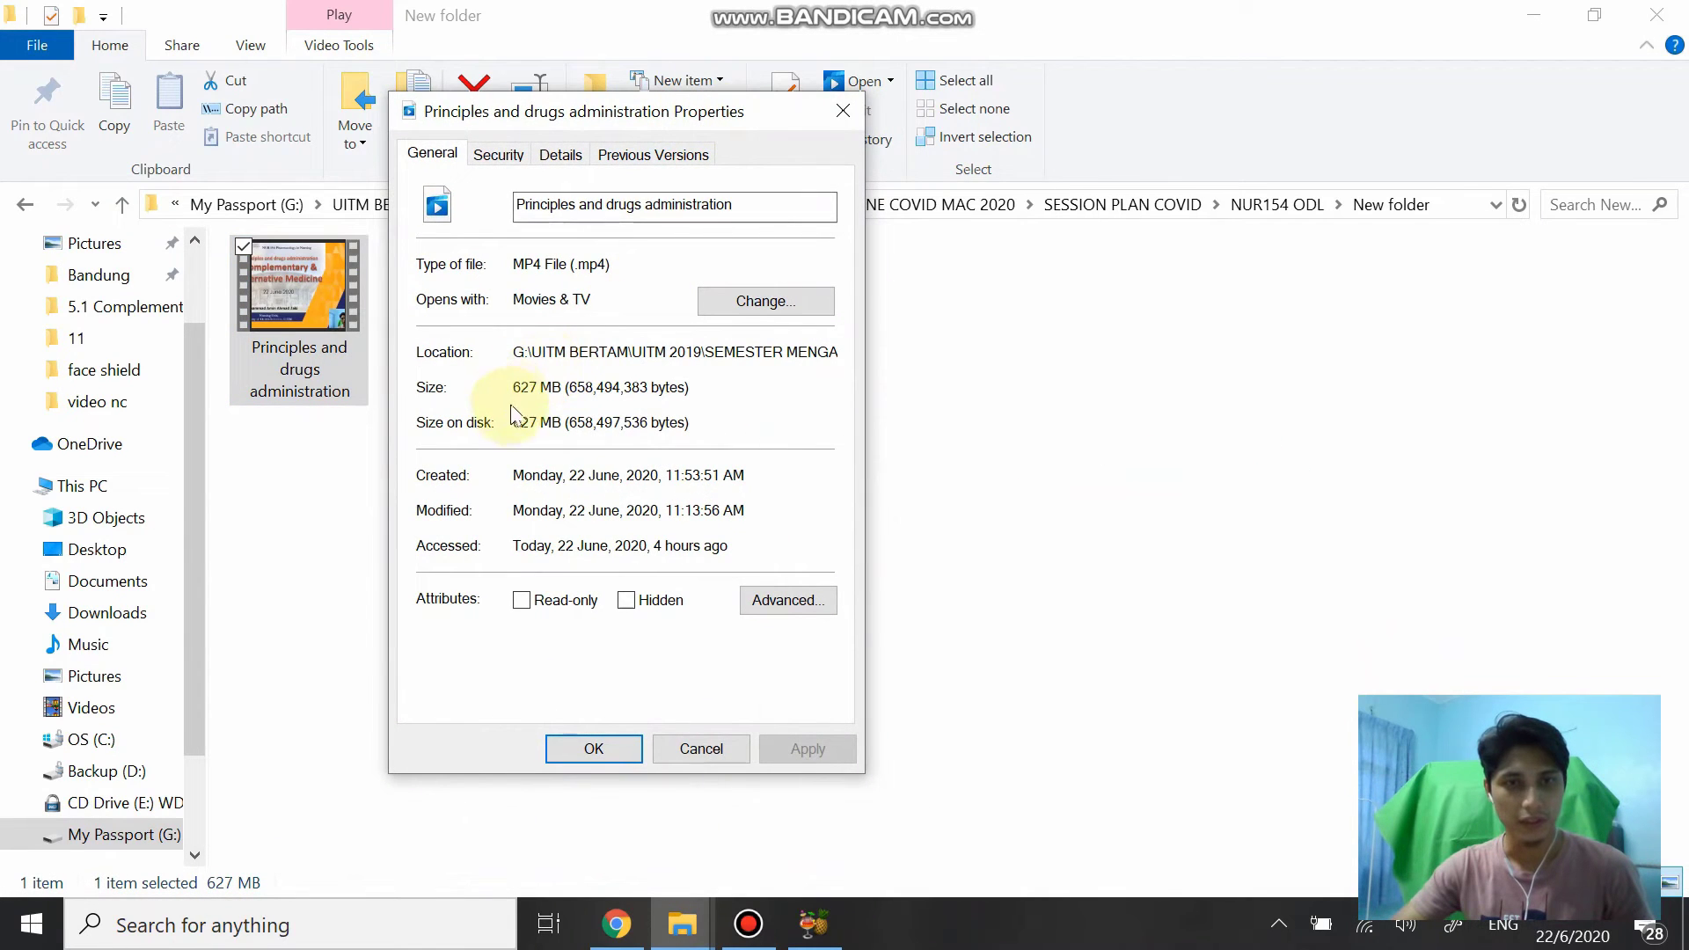
{"action": "left_click_drag", "start_coordinate": [516, 386], "coordinate": [576, 388]}
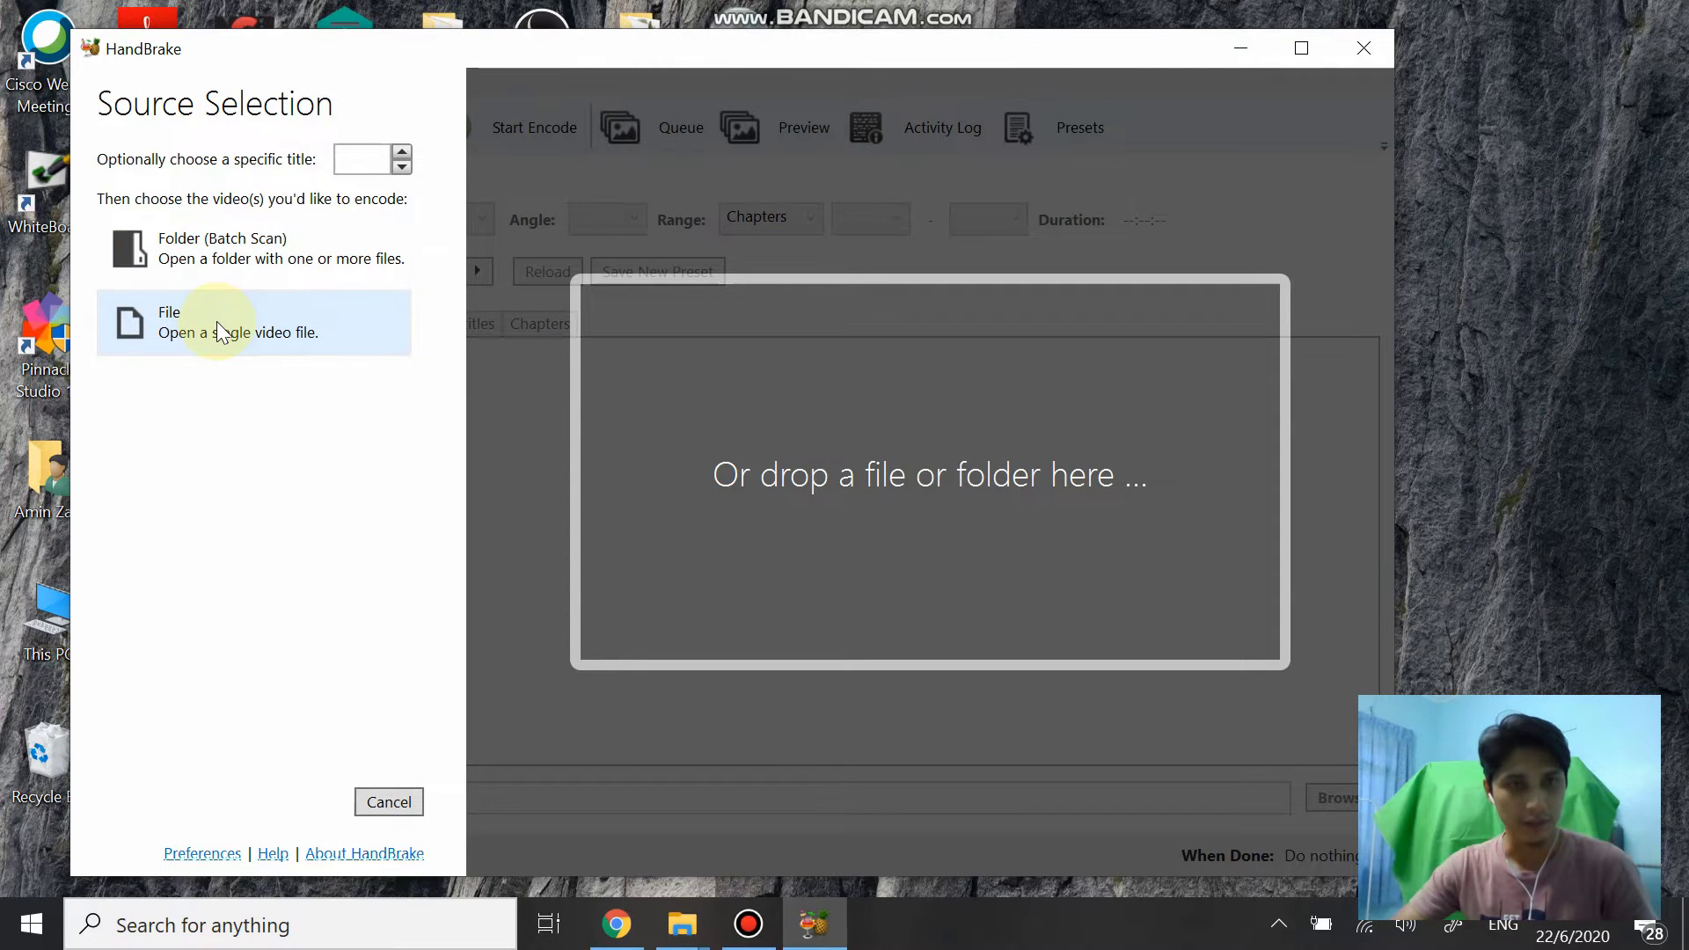
Step: Load the "Principles and drugs administration" video from its folder into HandBrake as the source
{"action": "left_click", "coordinate": [283, 327]}
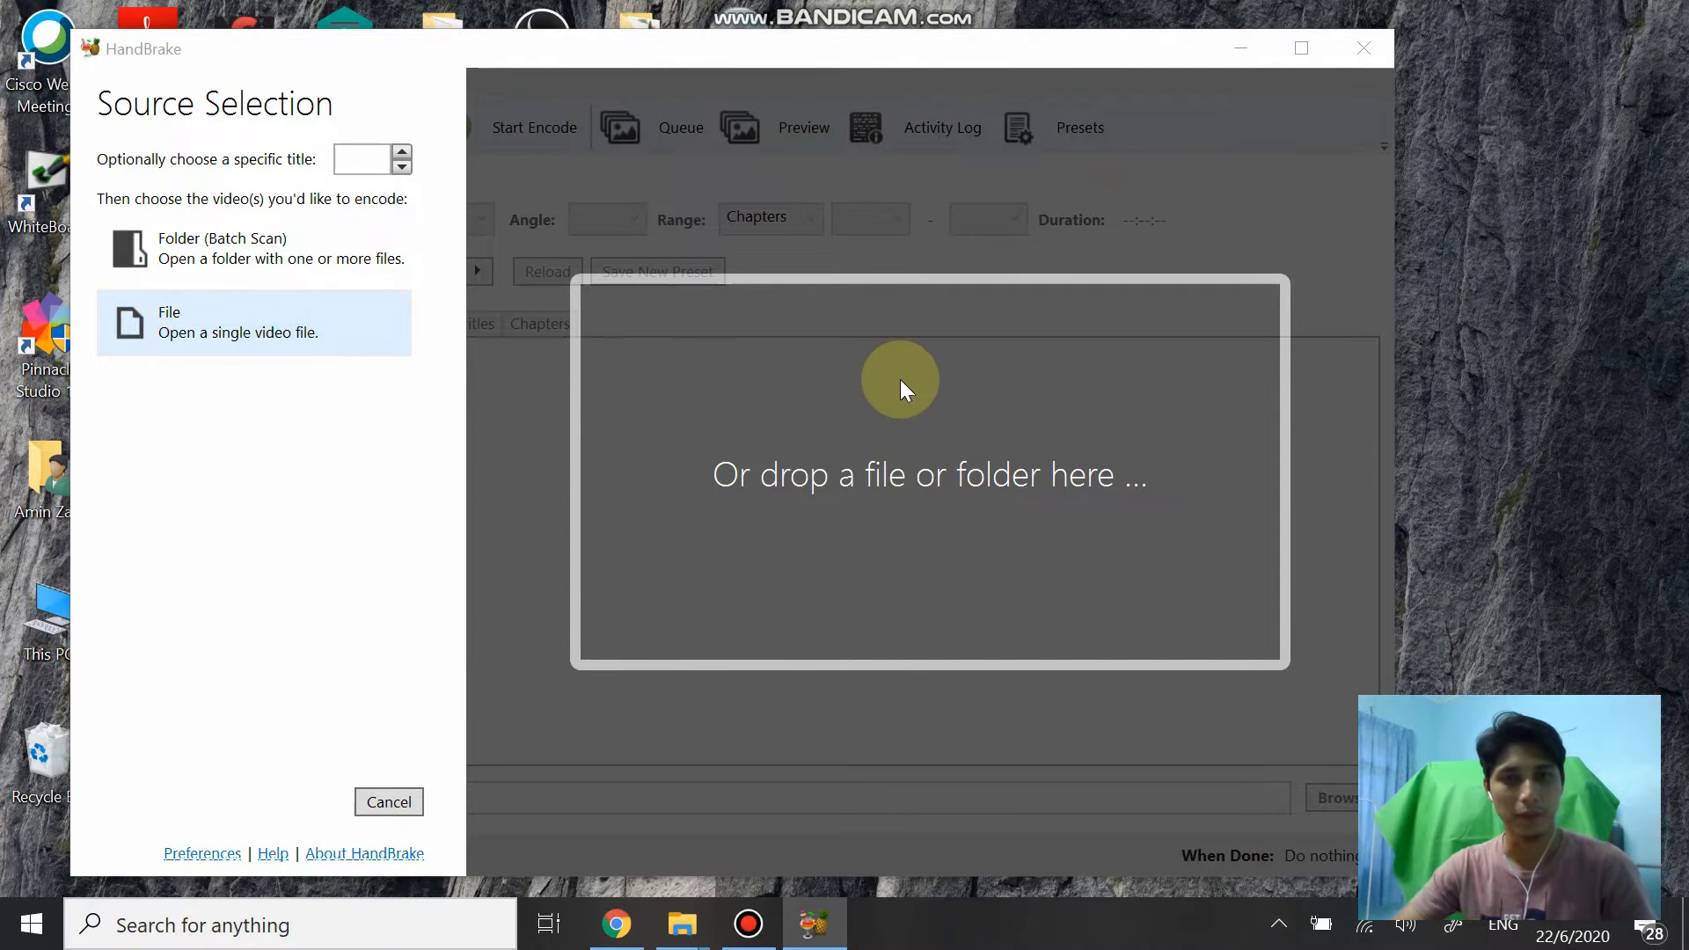
{"action": "left_click", "coordinate": [883, 88]}
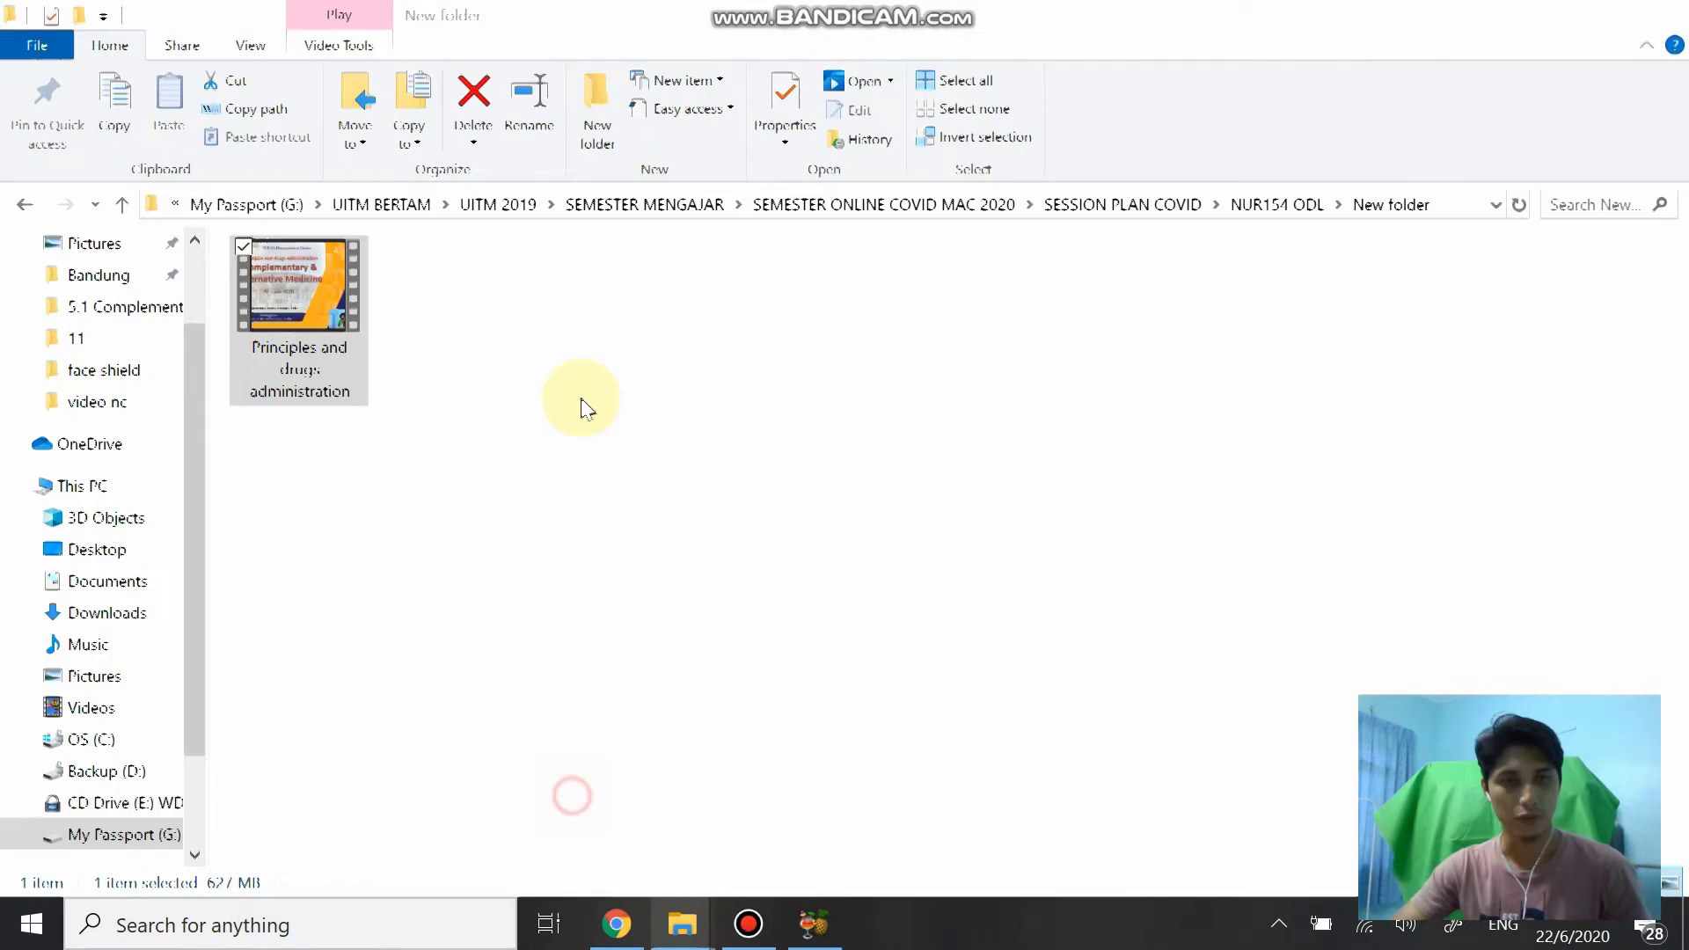
{"action": "left_click", "coordinate": [544, 366]}
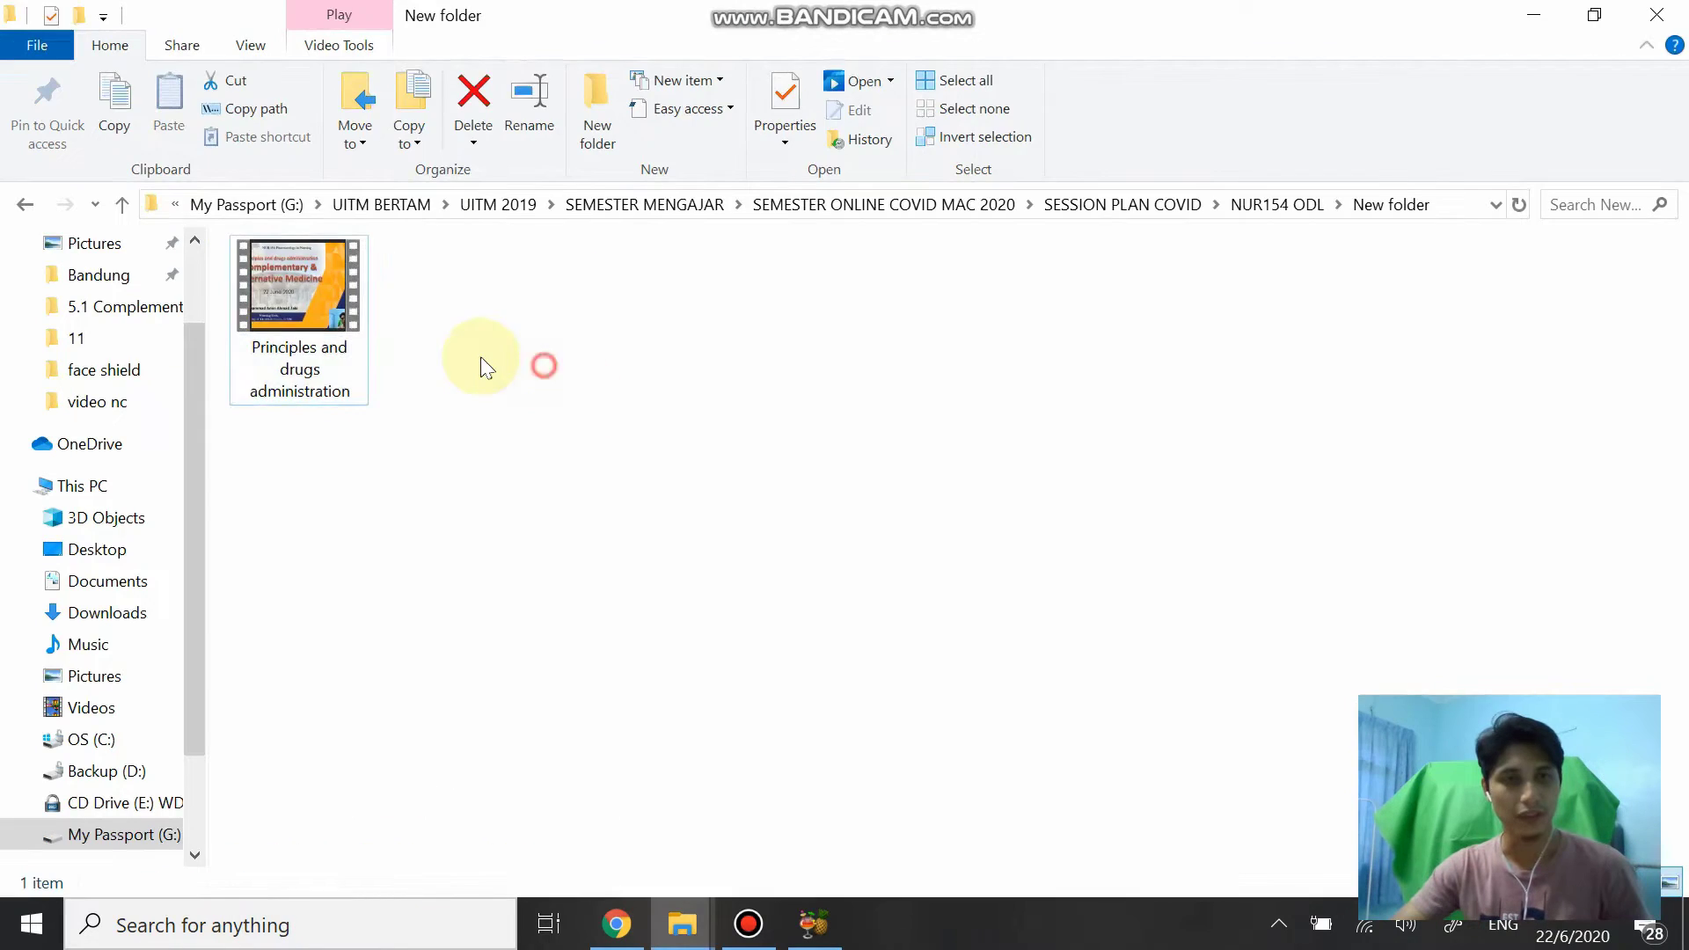
{"action": "left_click", "coordinate": [301, 290]}
{"action": "left_click_drag", "start_coordinate": [430, 337], "coordinate": [820, 457]}
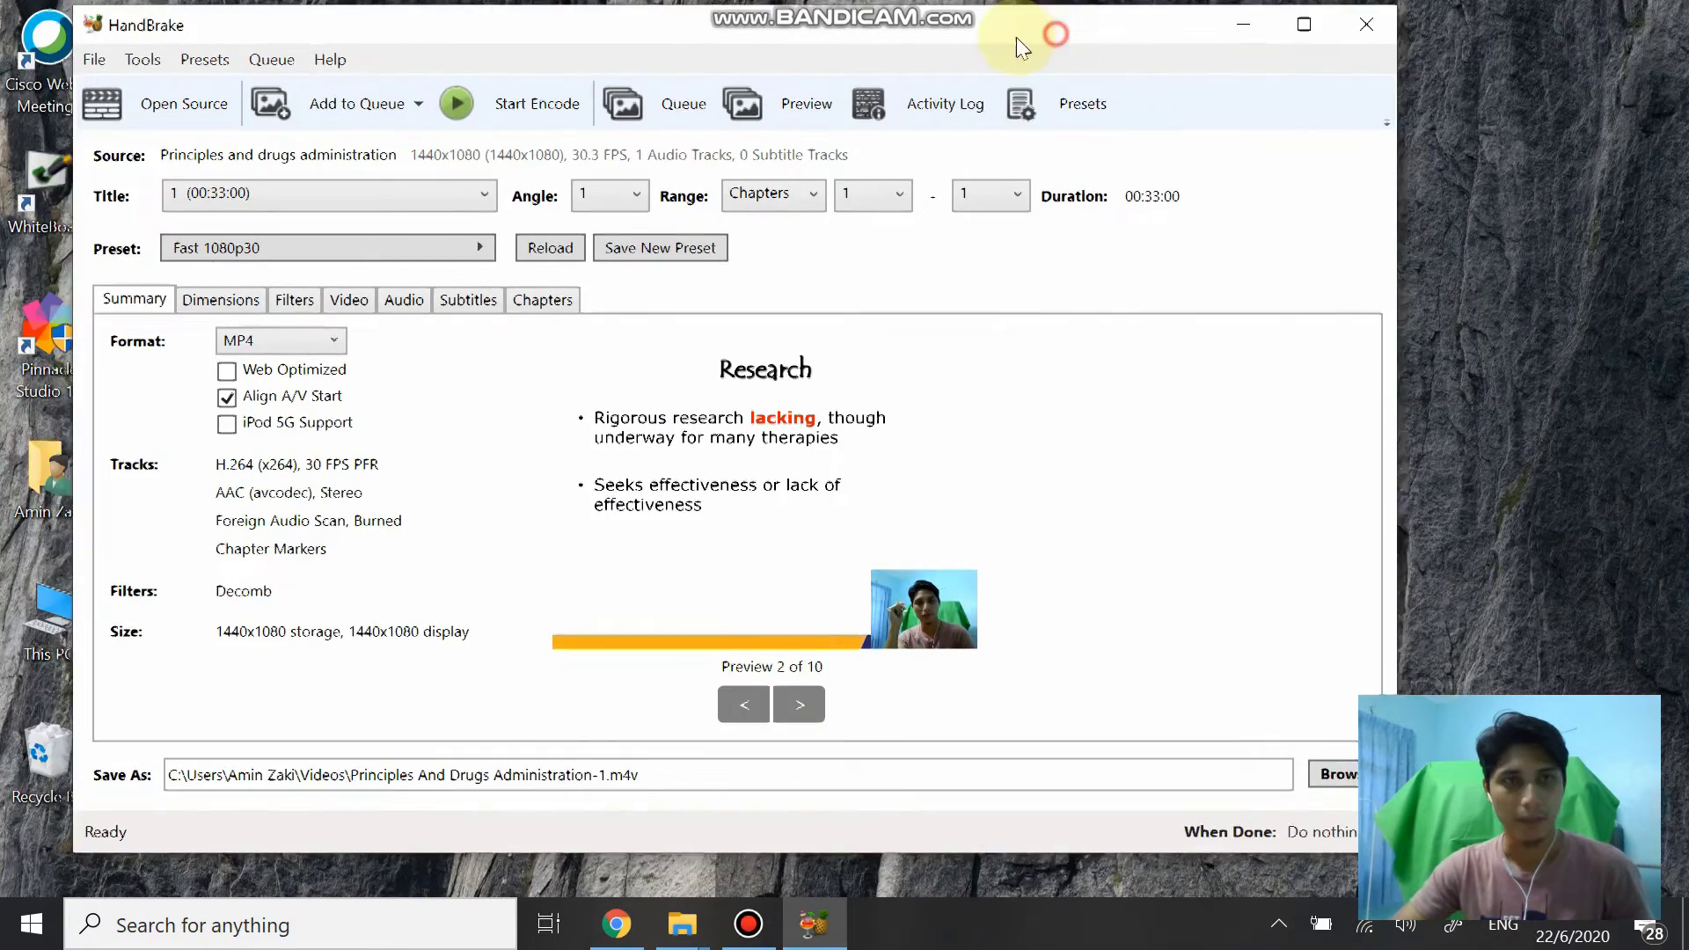
{"action": "mouse_move", "coordinate": [1016, 37]}
{"action": "left_mouse_down"}
{"action": "mouse_move", "coordinate": [978, 40]}
{"action": "mouse_move", "coordinate": [996, 40]}
{"action": "left_mouse_up"}
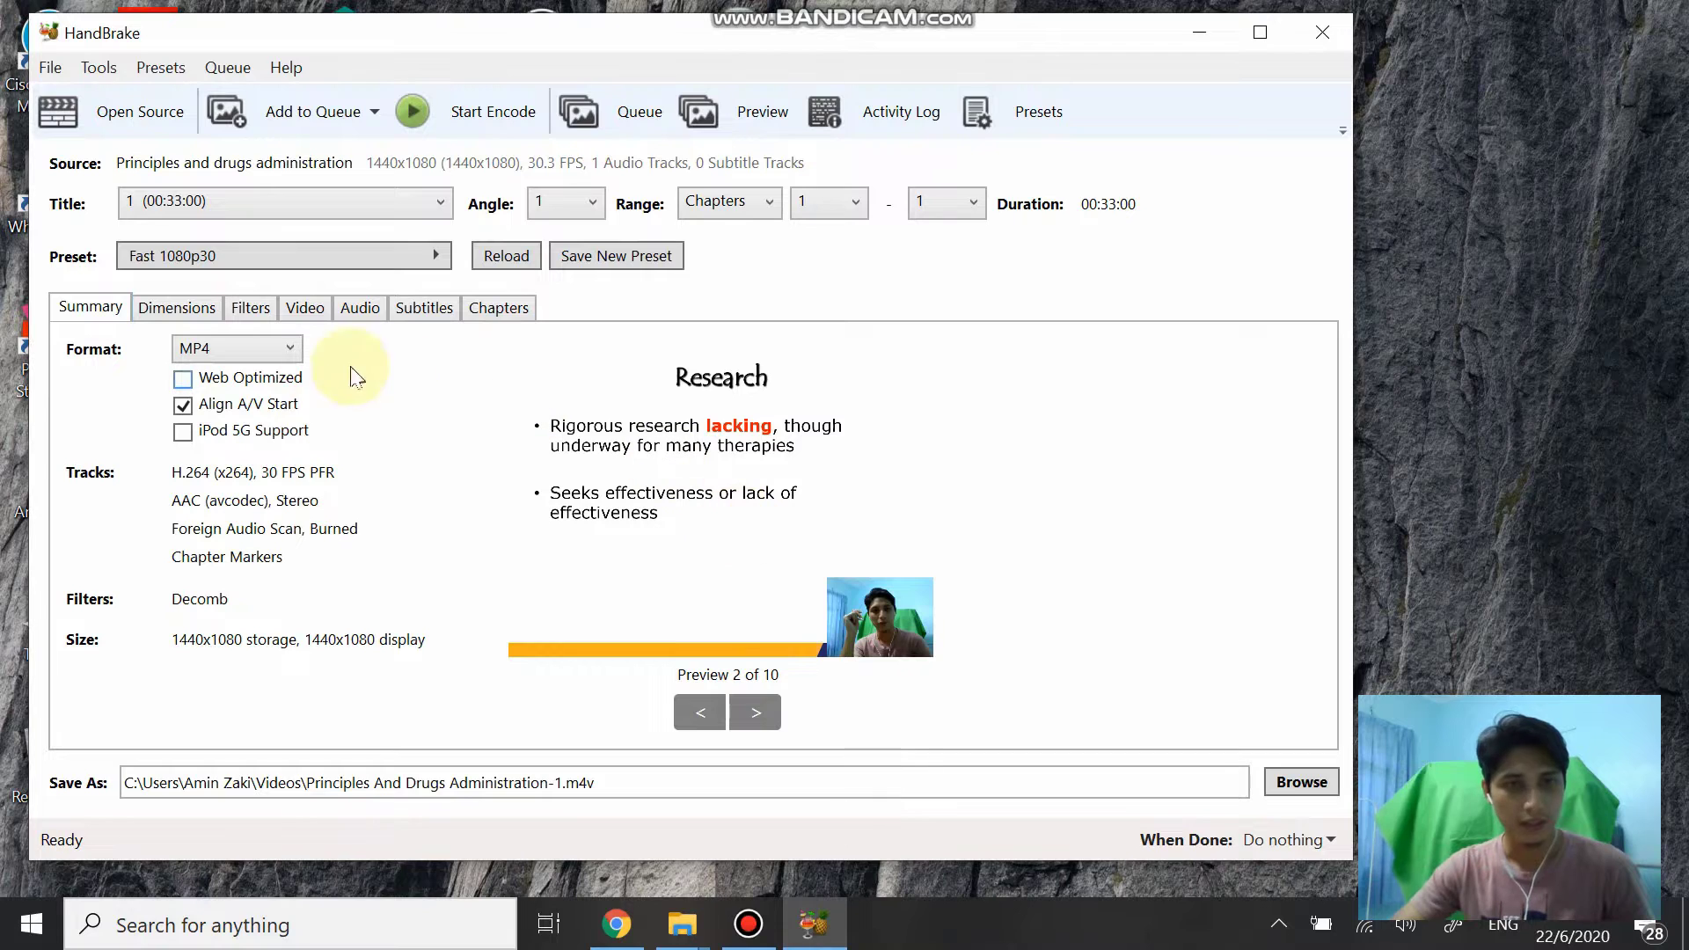
Step: Review the output dimensions, then turn the Deinterlace filter off
{"action": "left_click", "coordinate": [170, 310]}
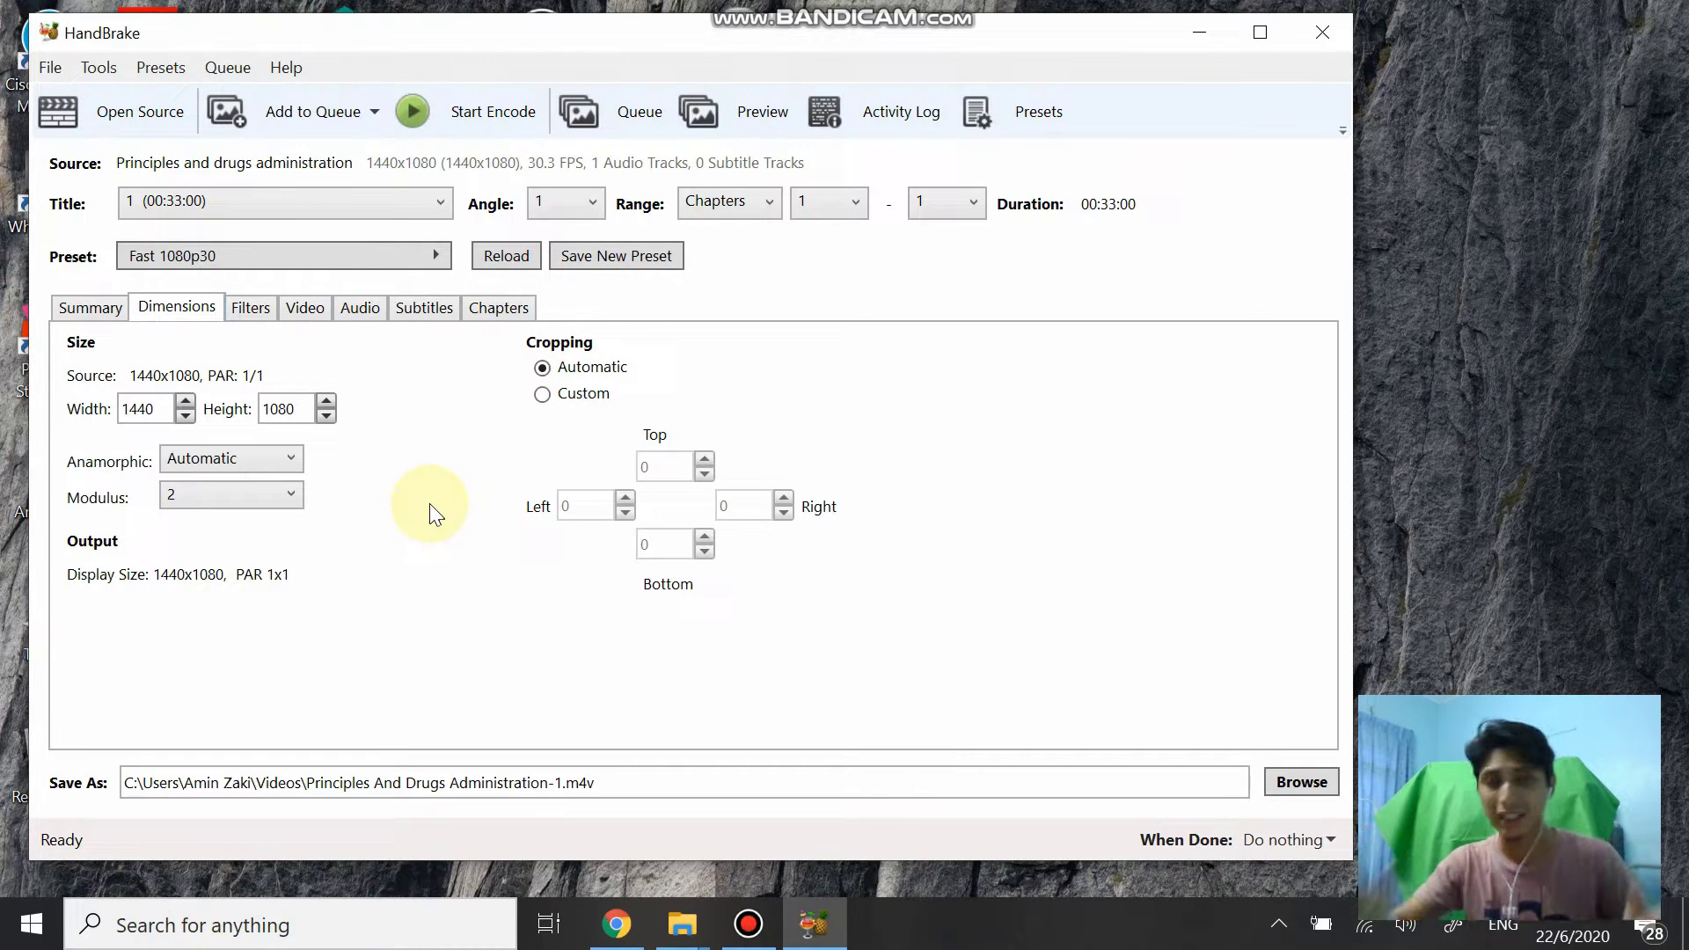
{"action": "left_click", "coordinate": [253, 310]}
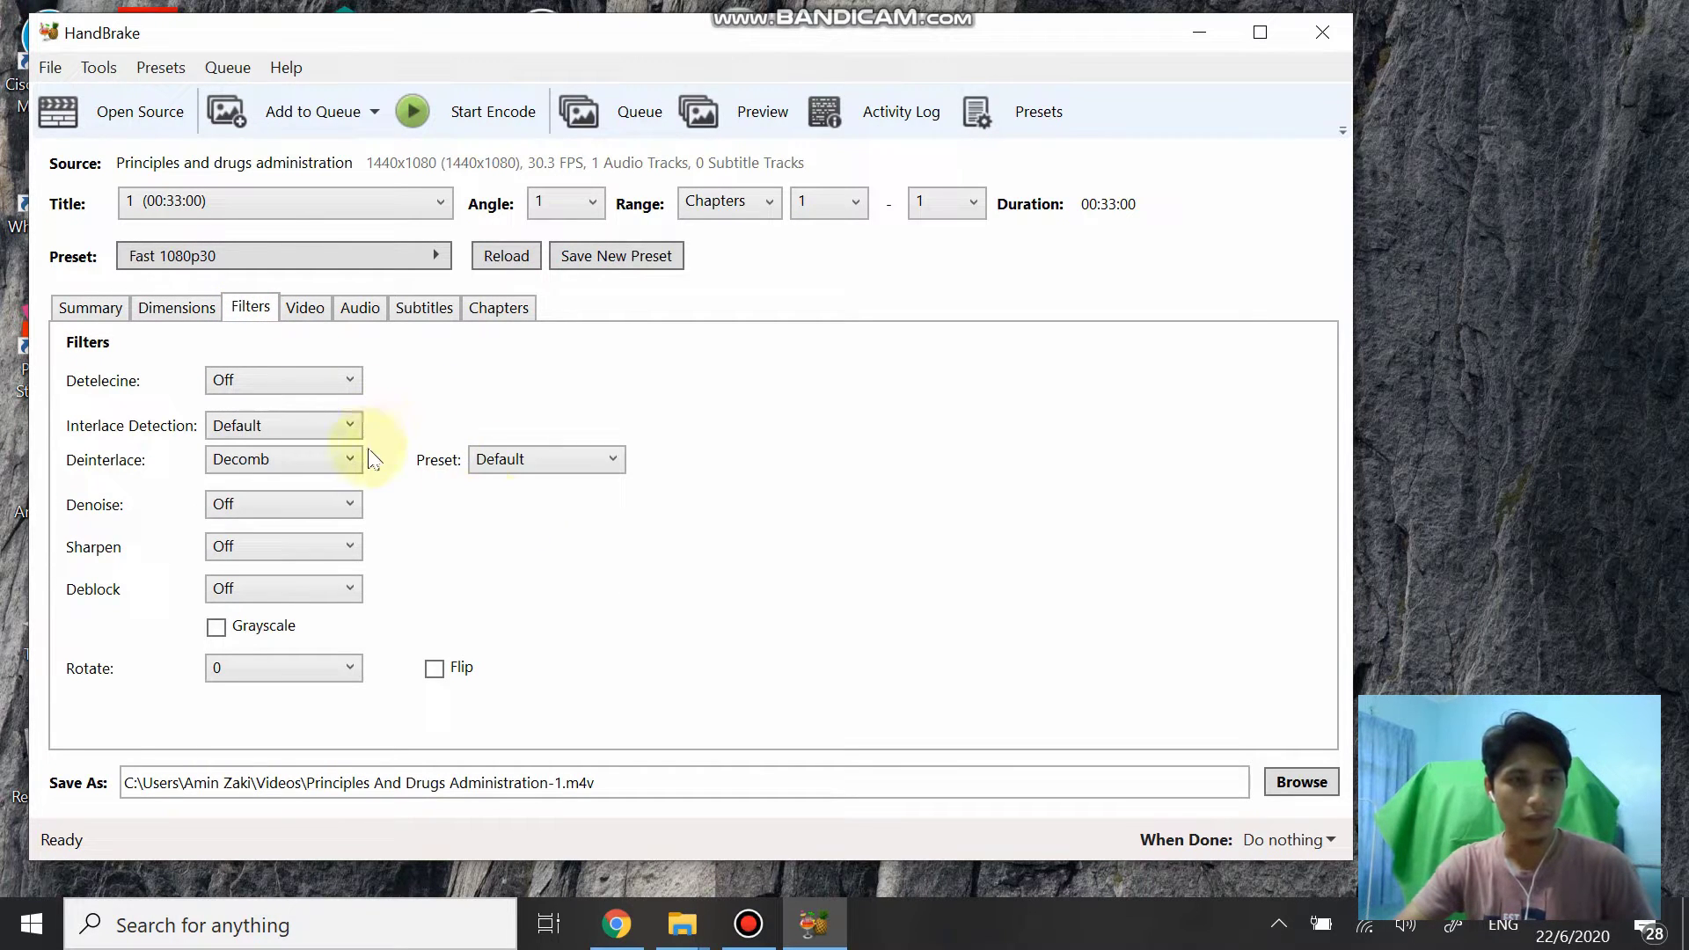
{"action": "left_click", "coordinate": [317, 460]}
{"action": "left_click", "coordinate": [301, 490]}
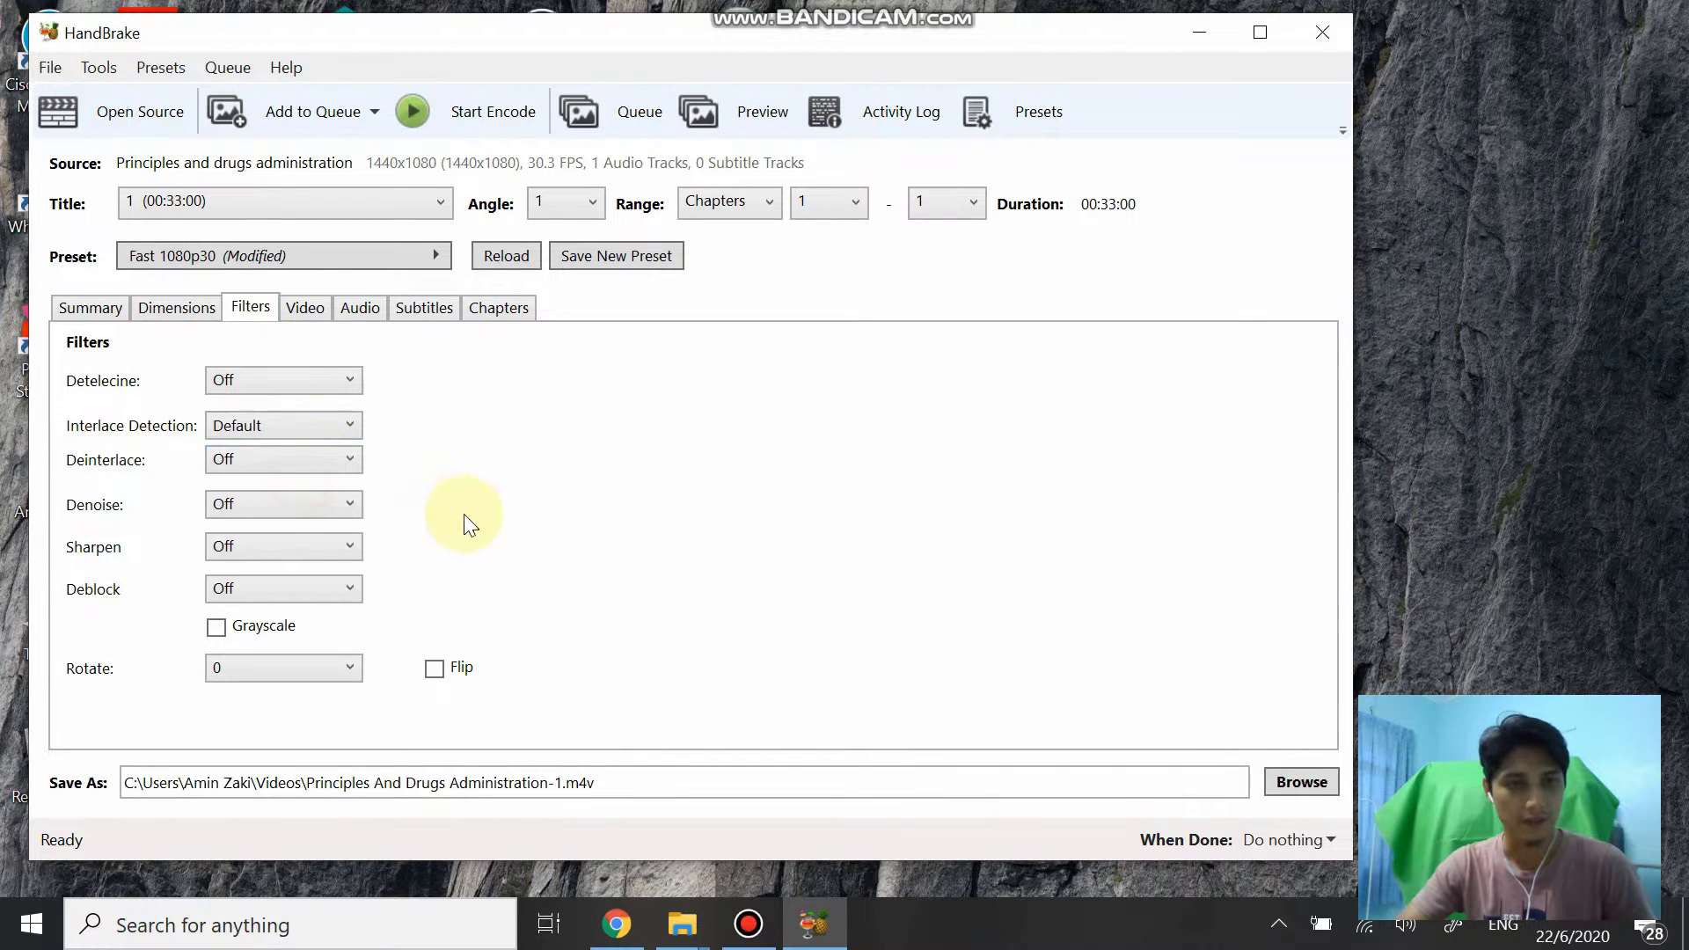
Step: Set the video framerate to 29.97 FPS
{"action": "left_click", "coordinate": [306, 307]}
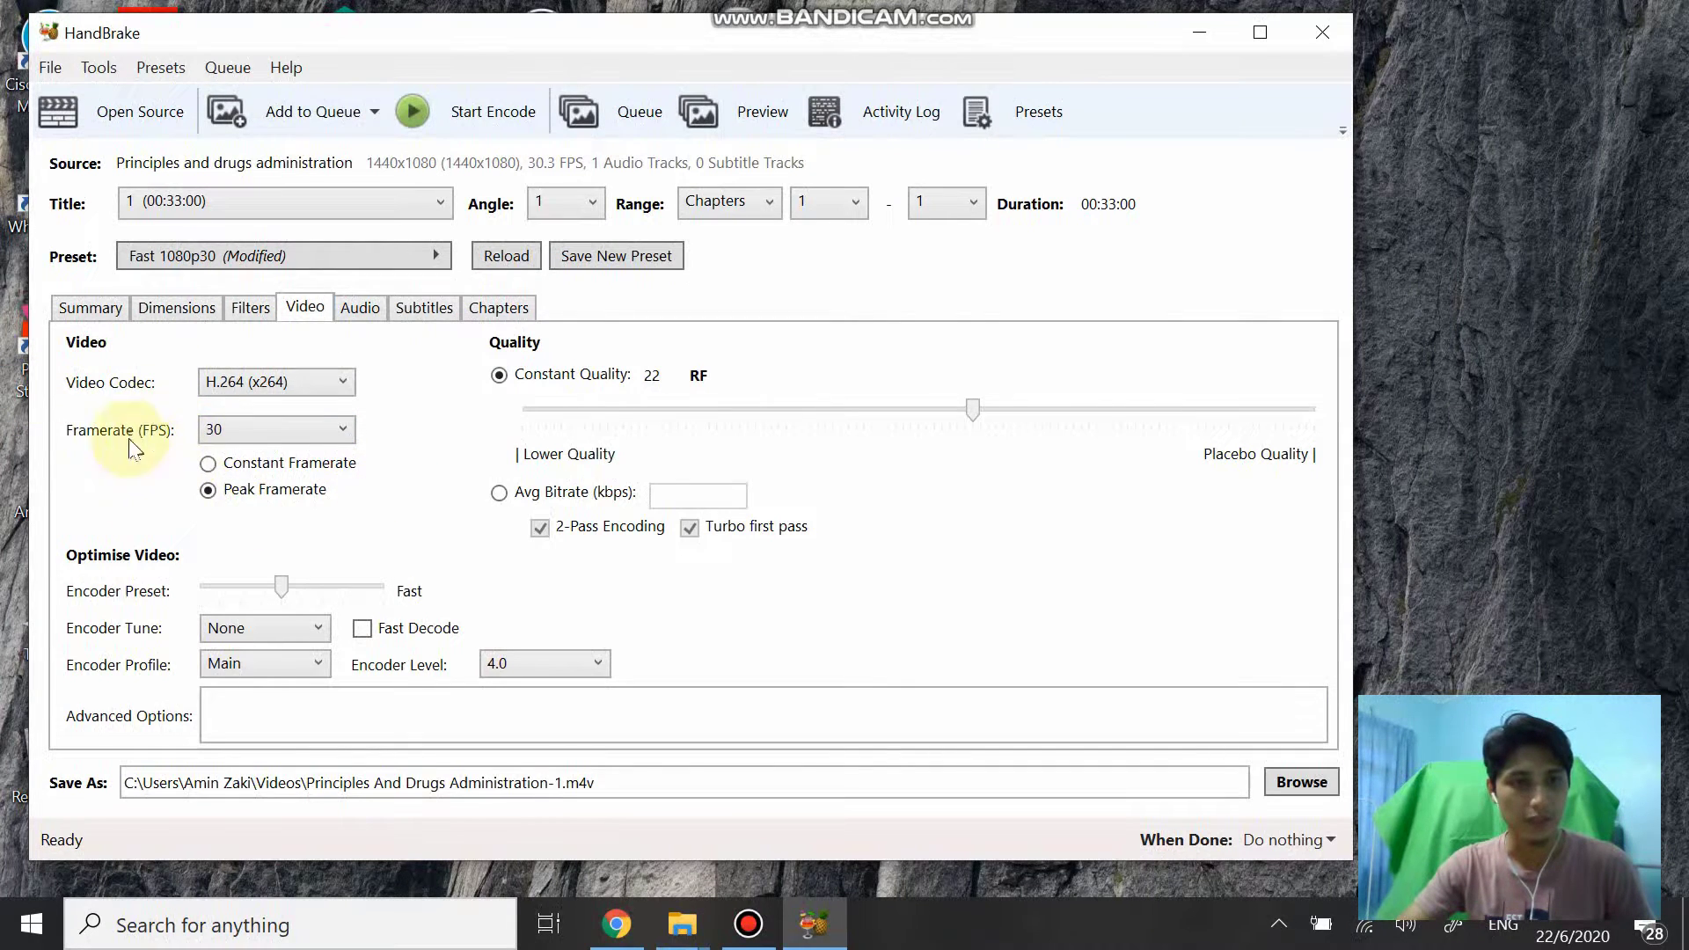
{"action": "left_click", "coordinate": [331, 430]}
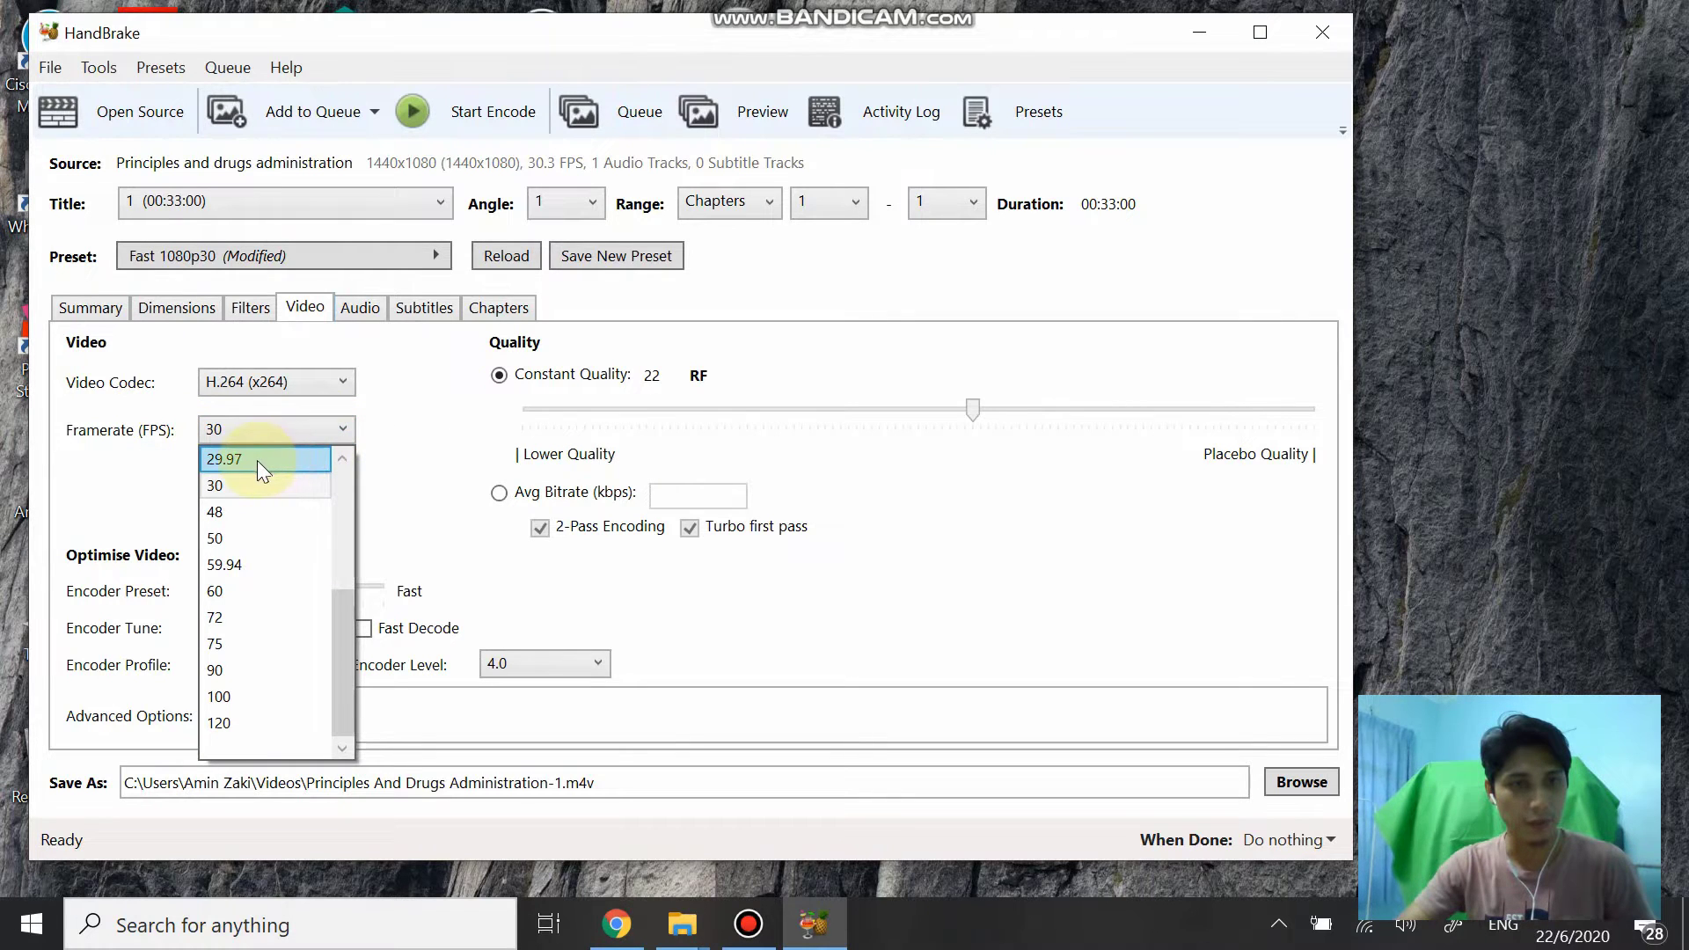
{"action": "left_click", "coordinate": [256, 459]}
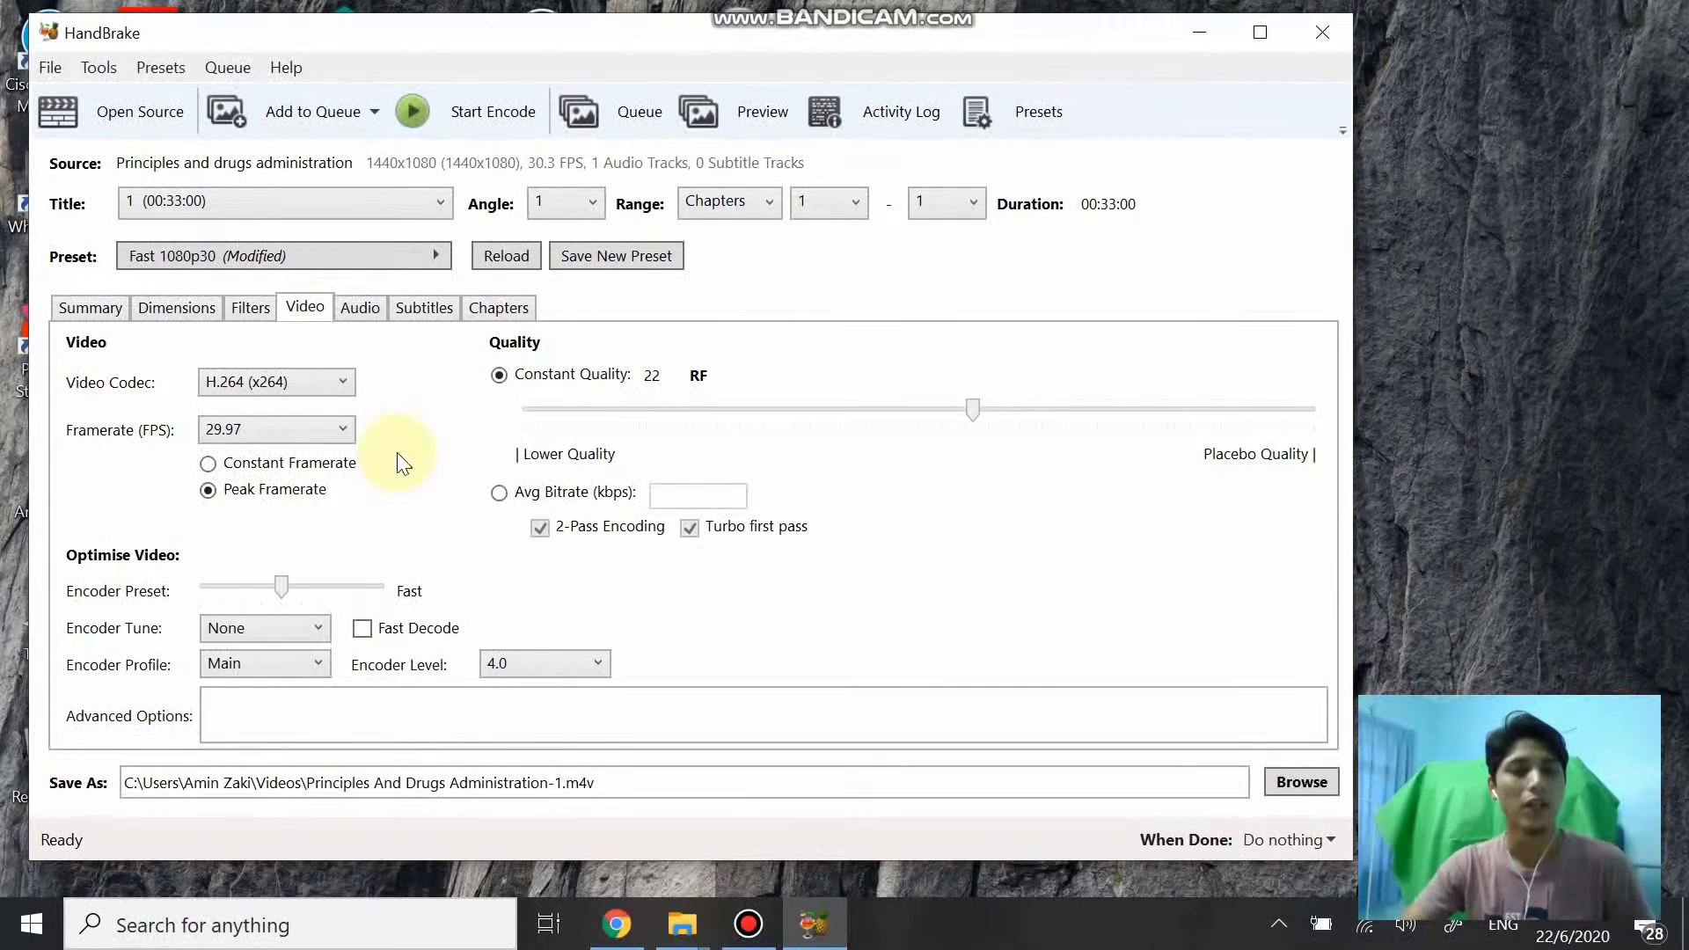
{"action": "left_click", "coordinate": [335, 429]}
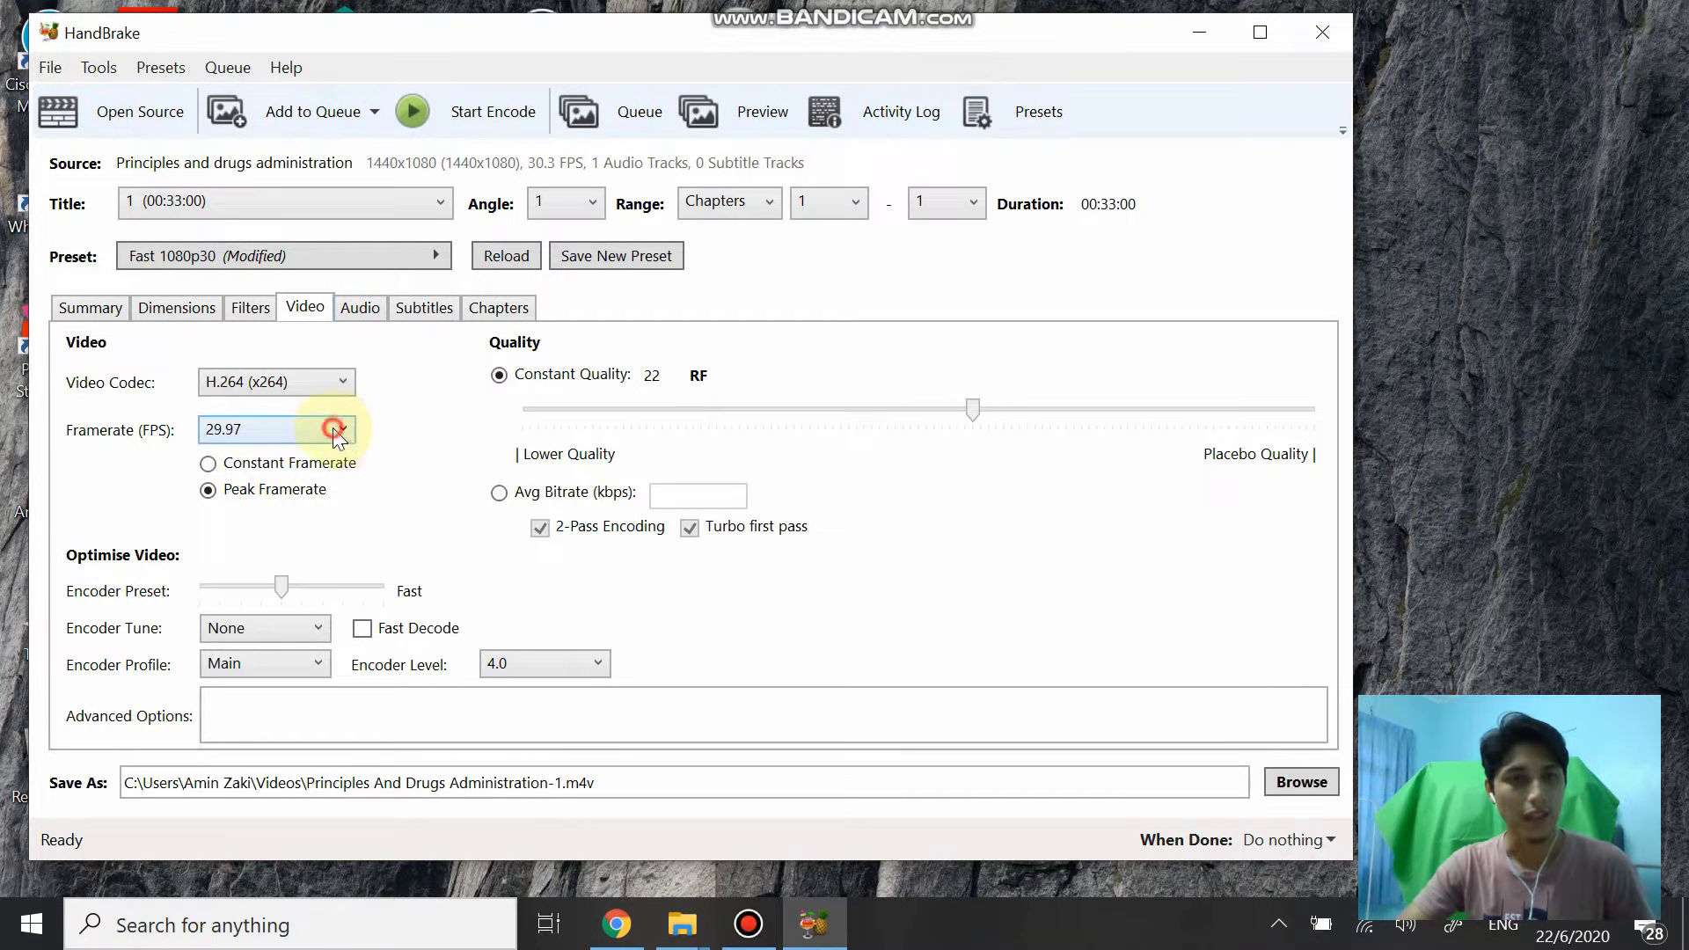
{"action": "scroll", "coordinate": [349, 475], "scroll_direction": "up", "scroll_amount": 2}
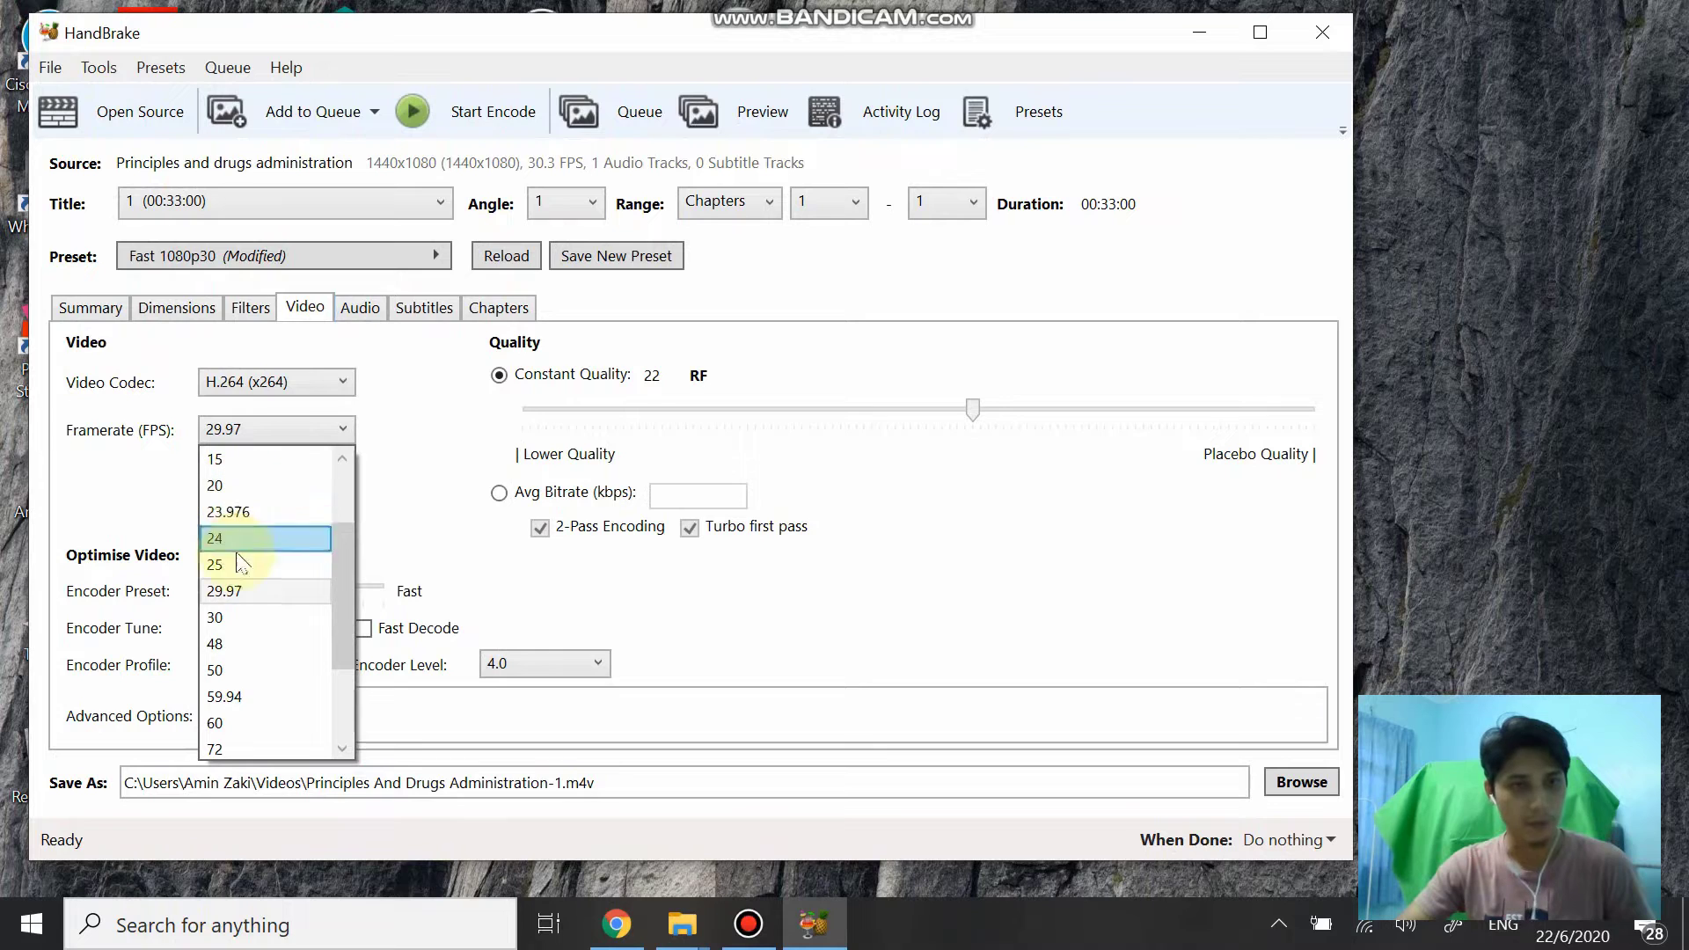
{"action": "left_click", "coordinate": [241, 590]}
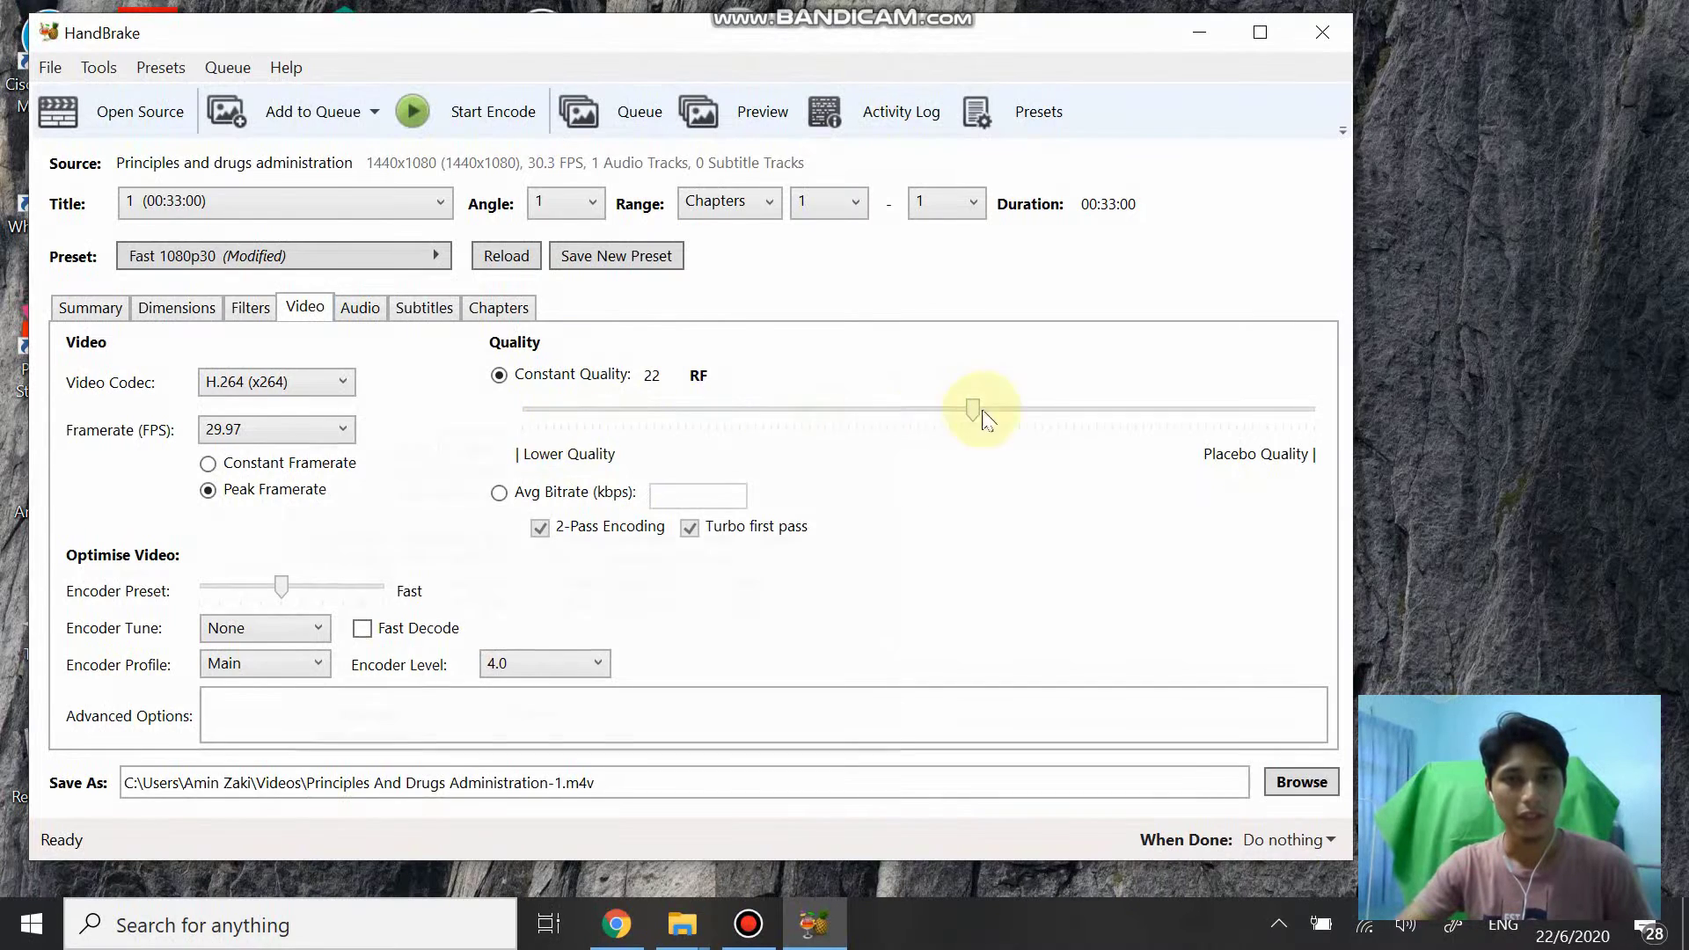
Step: Lower the video's Constant Quality to RF 26
{"action": "mouse_move", "coordinate": [973, 410]}
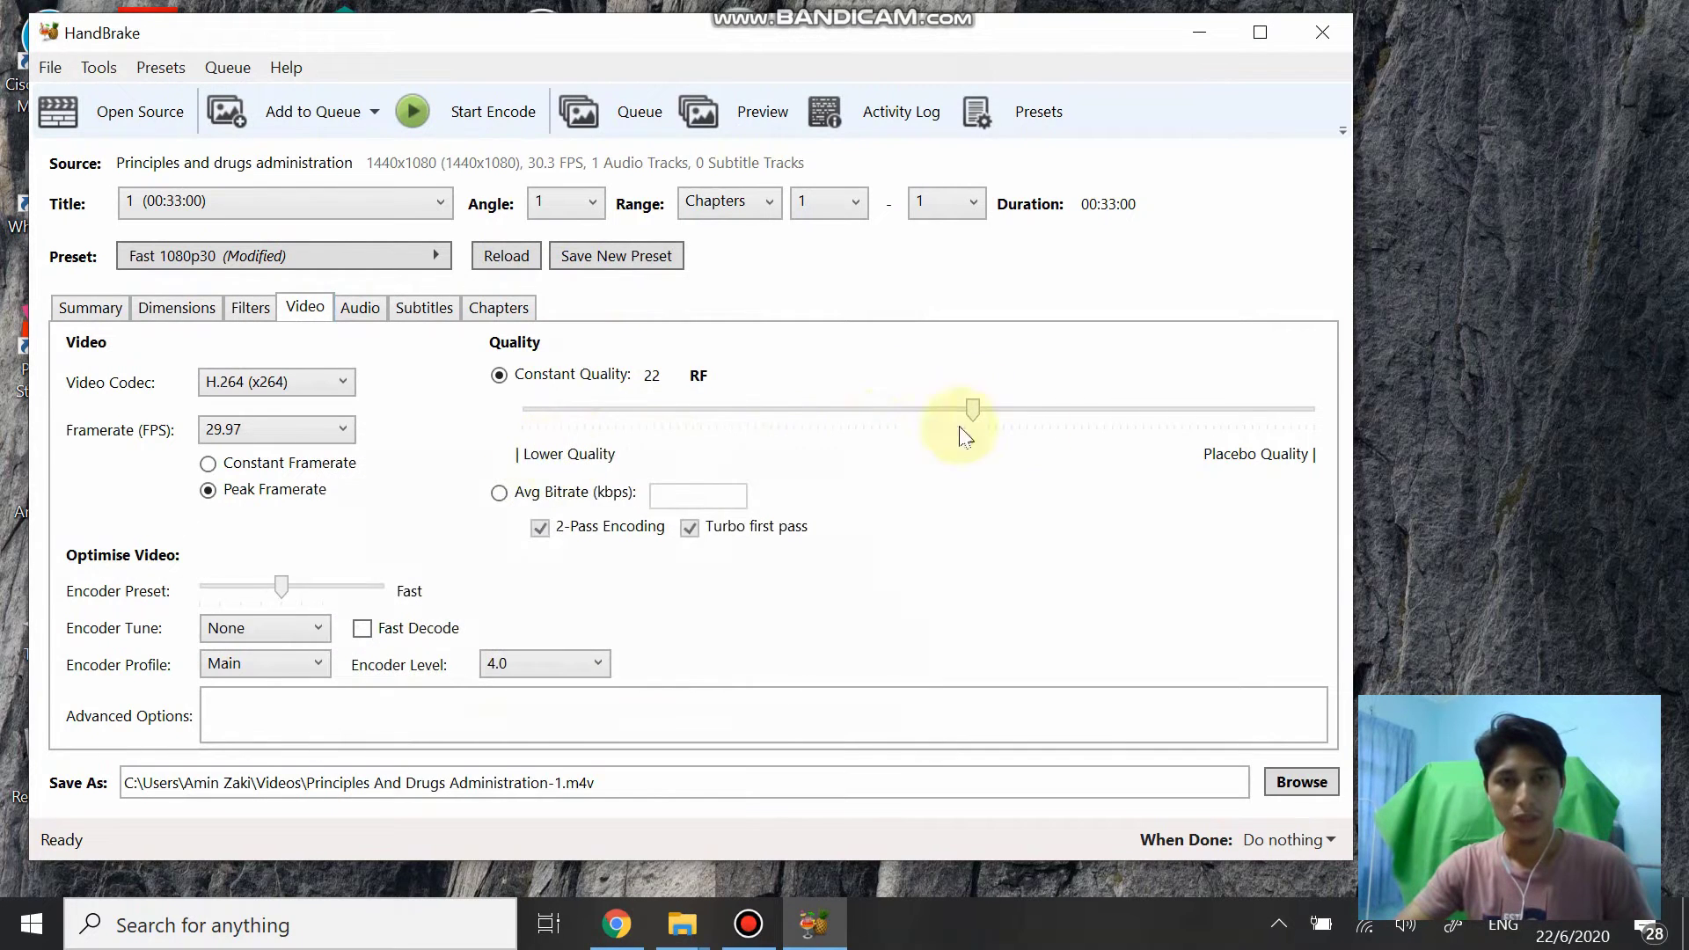
{"action": "mouse_move", "coordinate": [548, 422]}
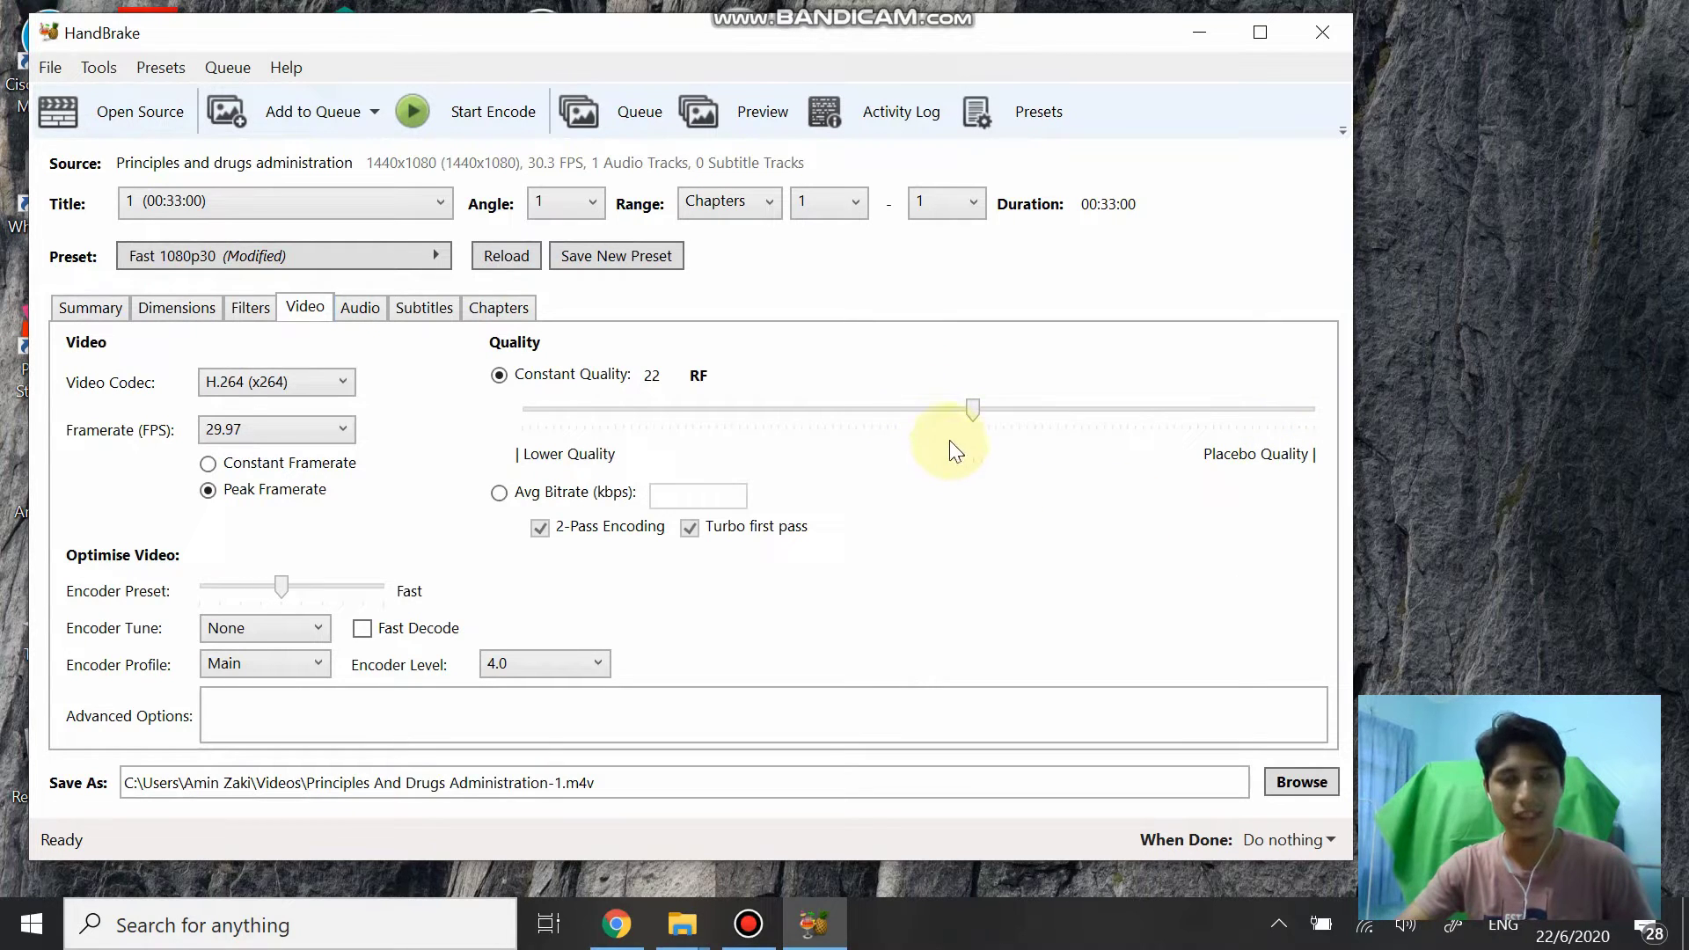
{"action": "left_click", "coordinate": [878, 404]}
{"action": "left_click_drag", "start_coordinate": [878, 406], "coordinate": [834, 415]}
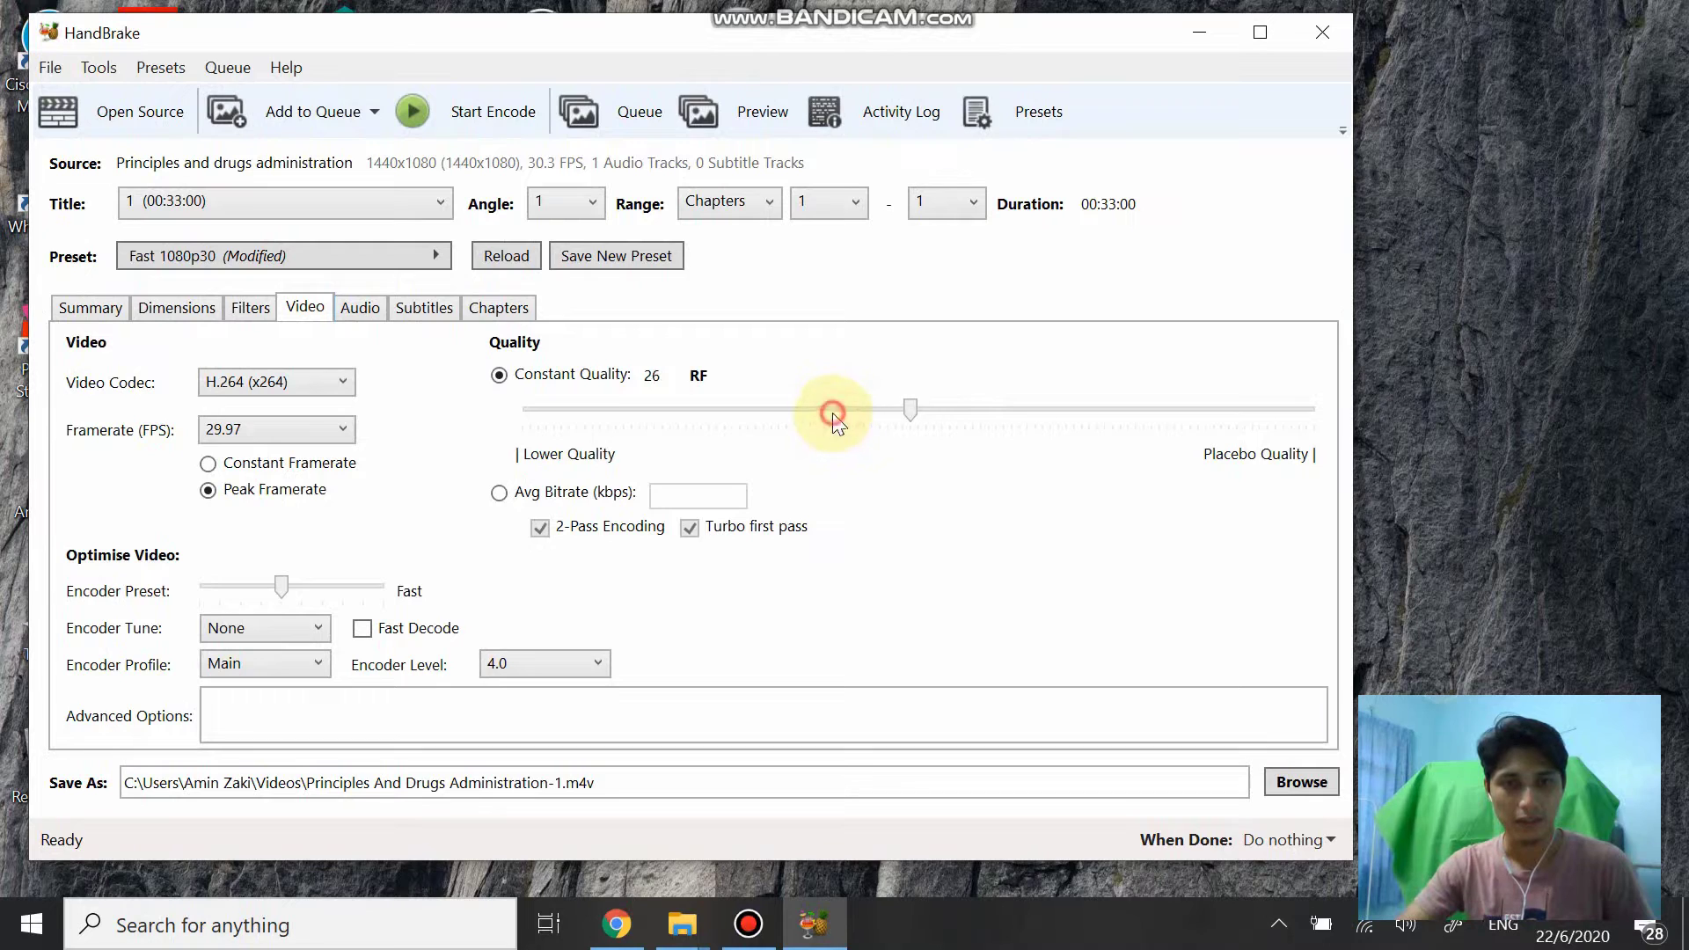
Step: Set the audio track's bitrate to 128 and review the subtitle and chapter settings
{"action": "key", "text": "ctrl+Tab"}
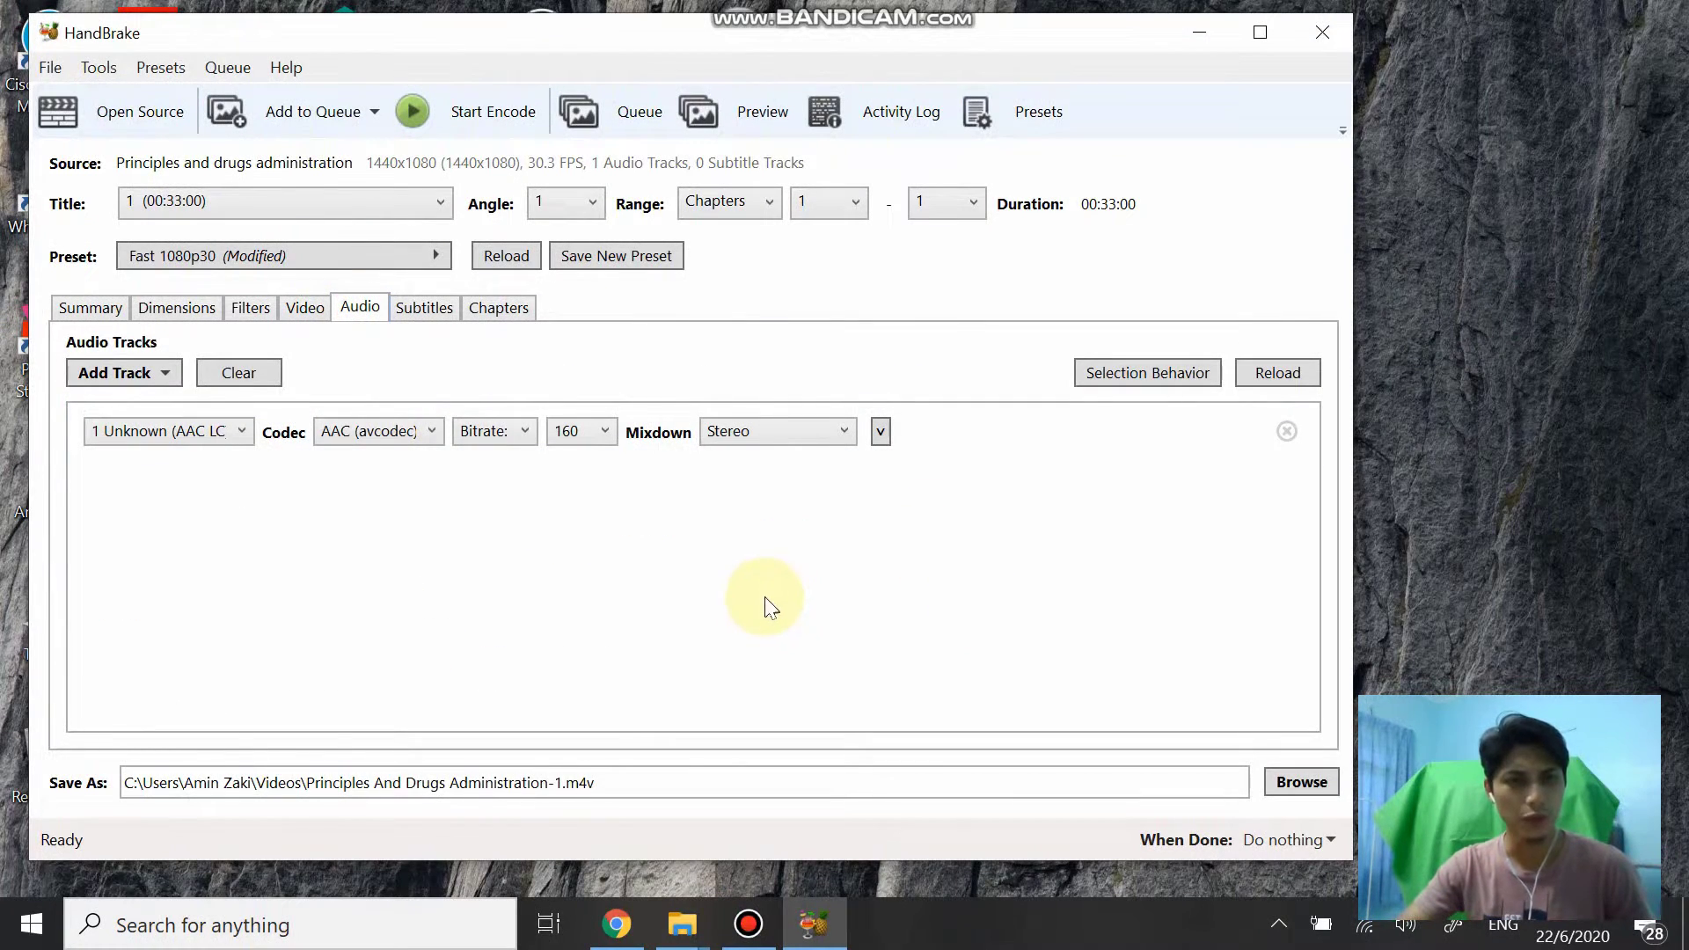
{"action": "left_click", "coordinate": [594, 432]}
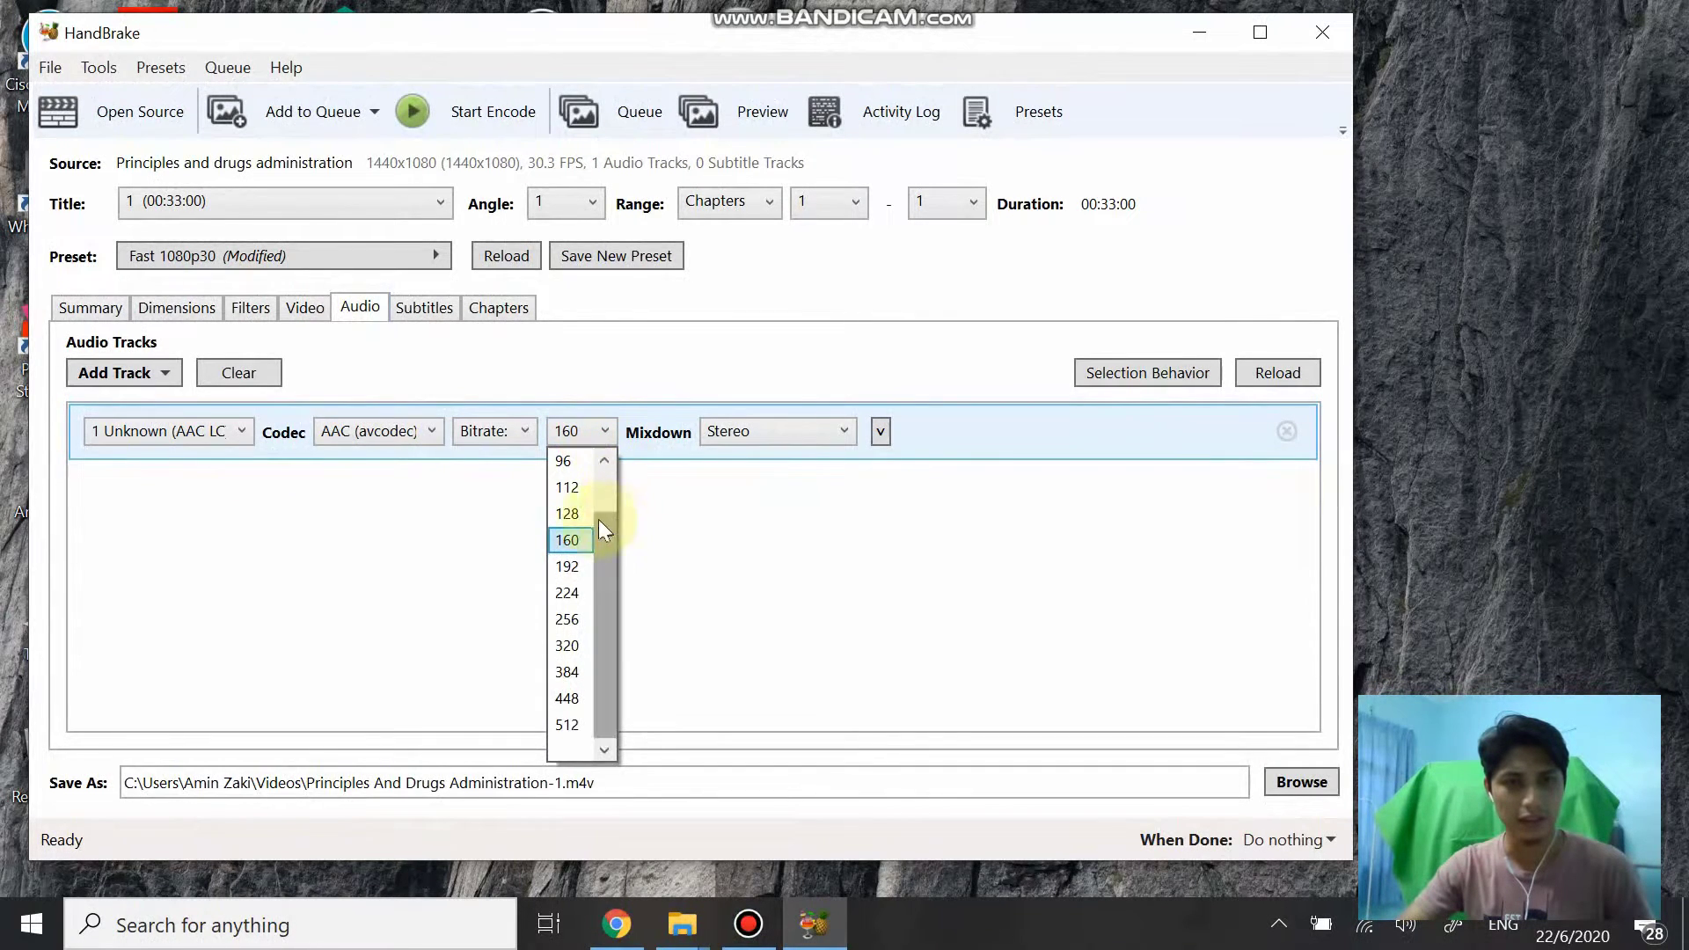
{"action": "left_click", "coordinate": [574, 514]}
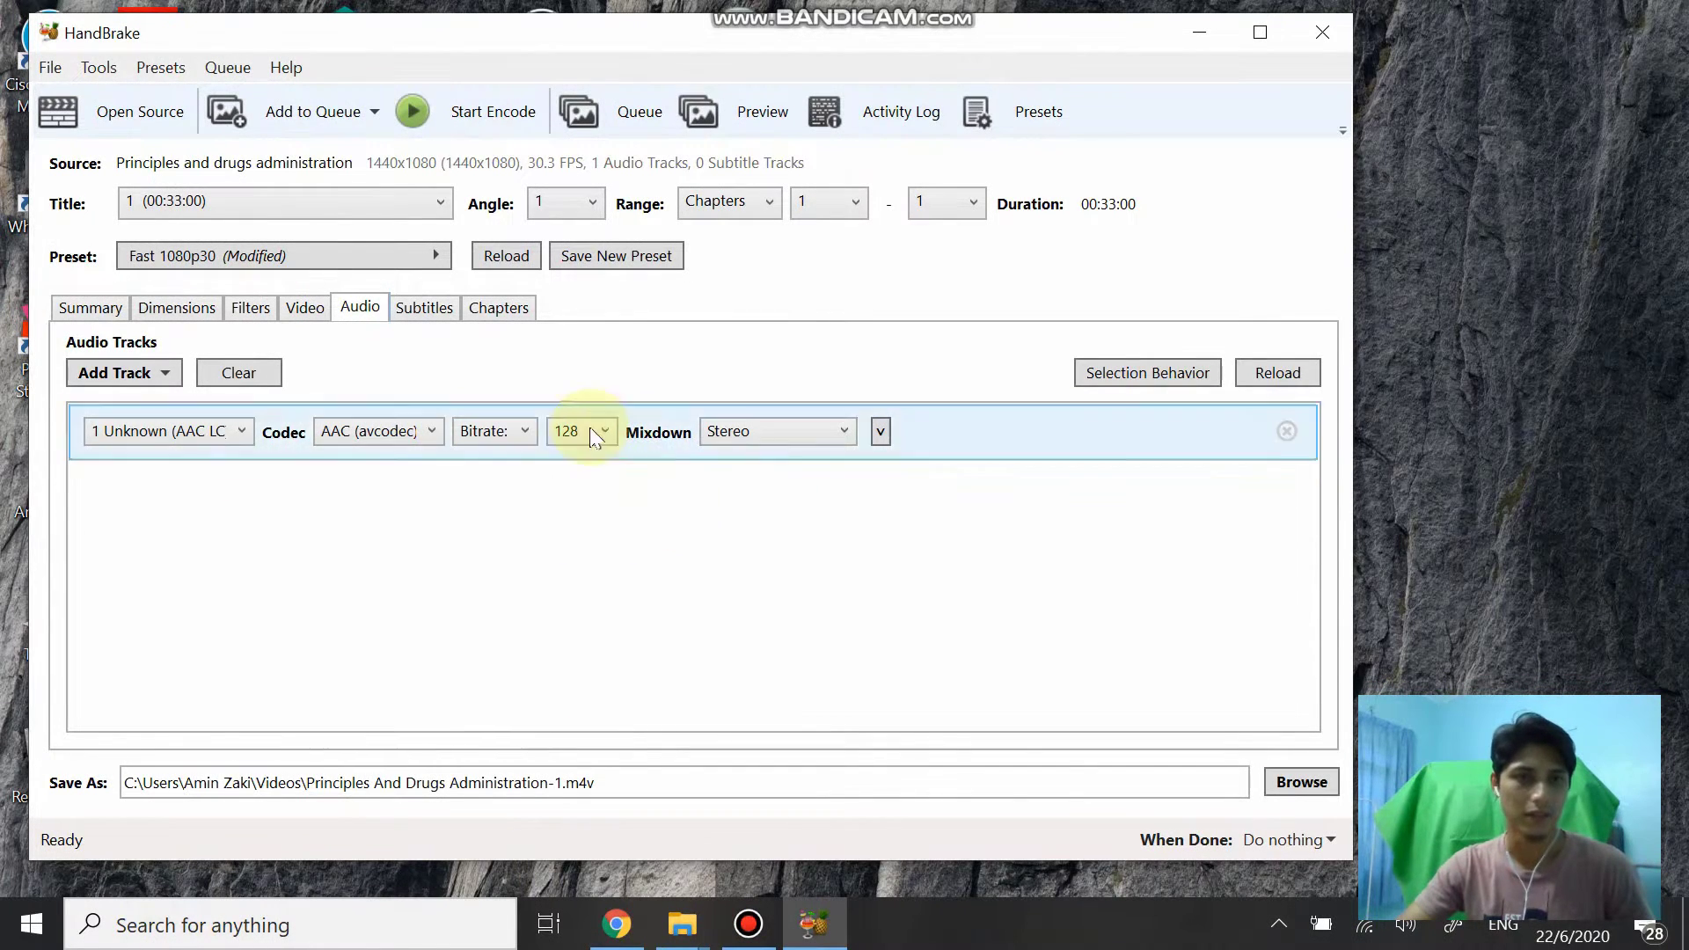
{"action": "left_click", "coordinate": [426, 307]}
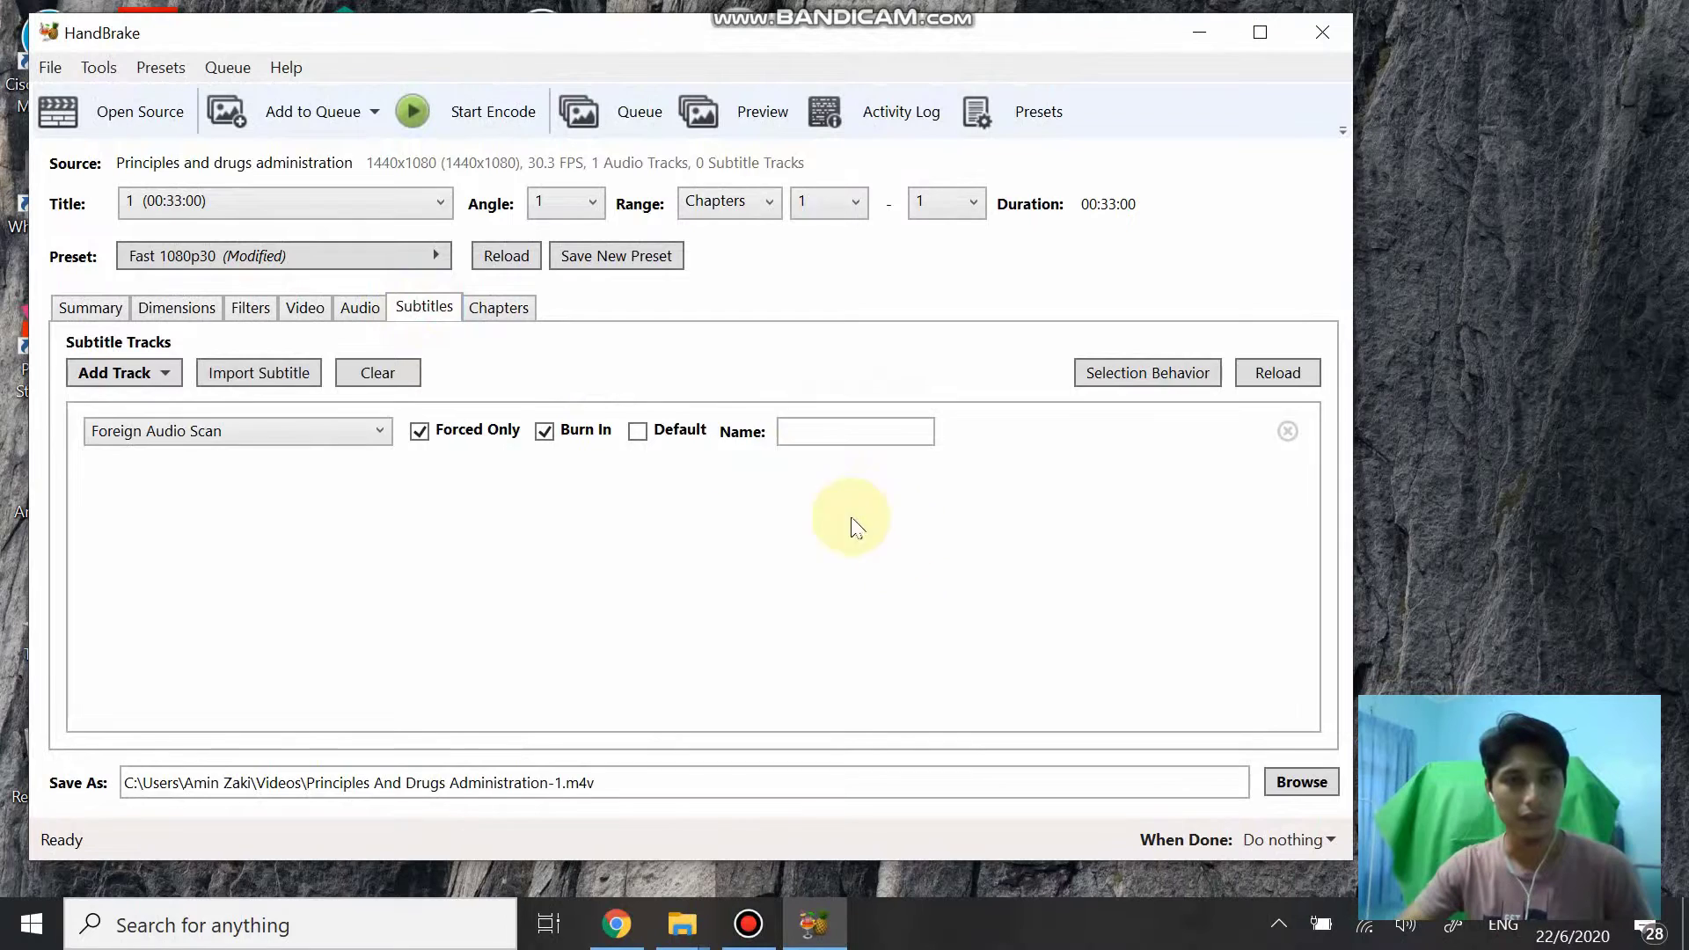
{"action": "left_click", "coordinate": [519, 313]}
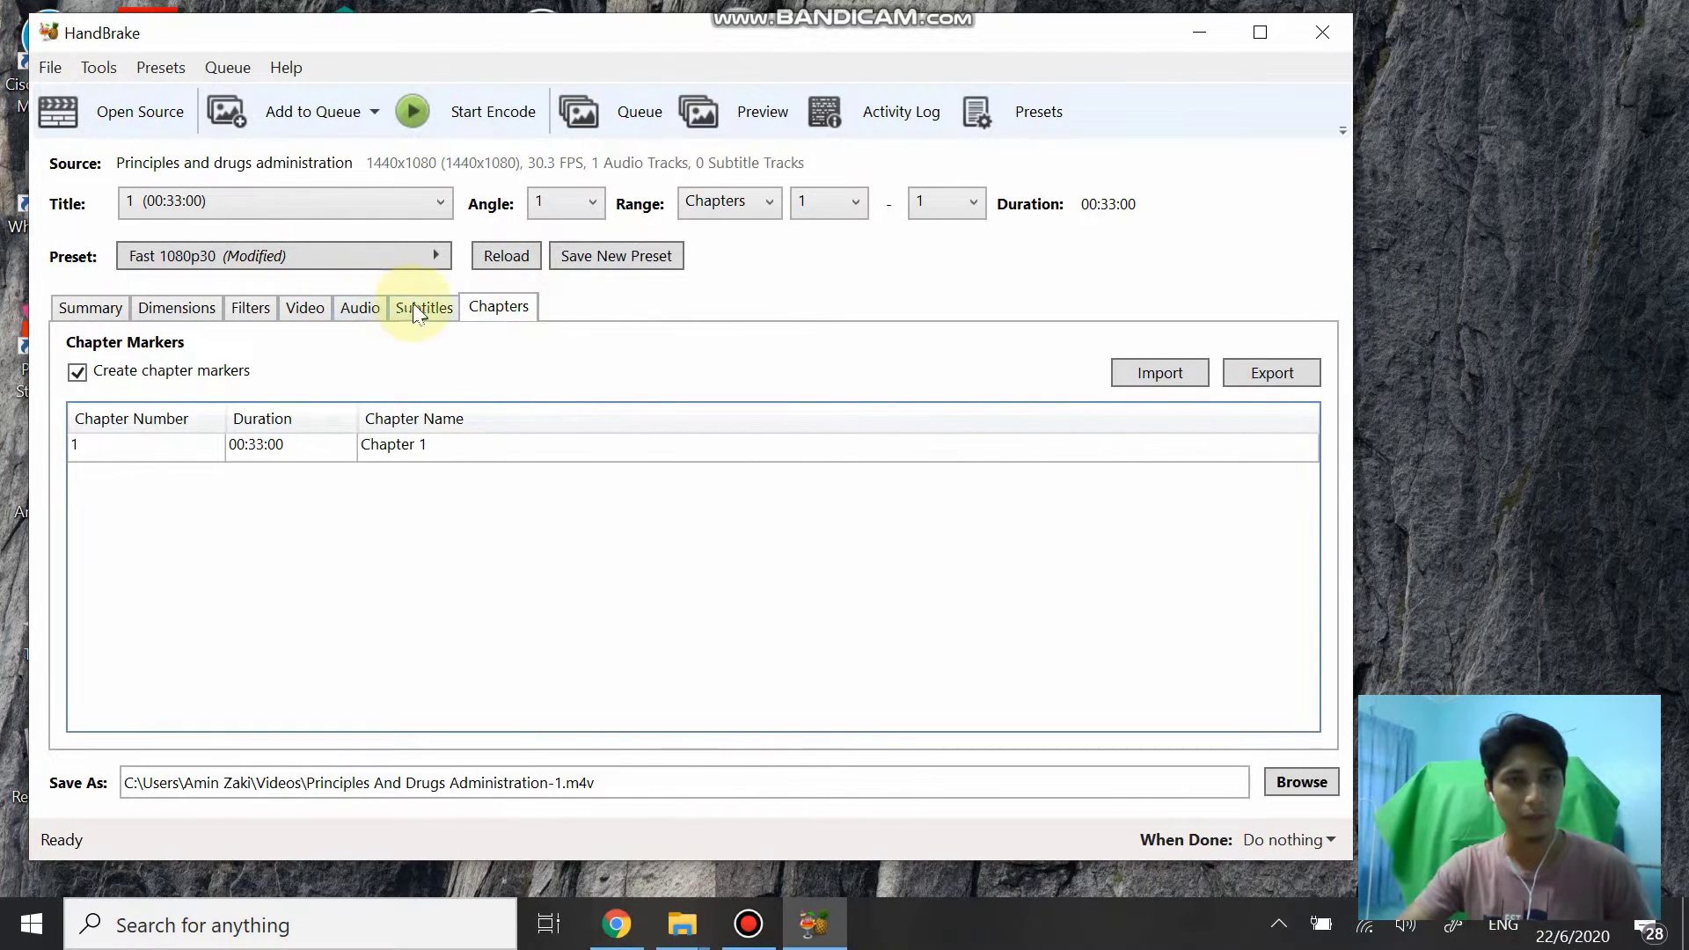
{"action": "left_click", "coordinate": [360, 307]}
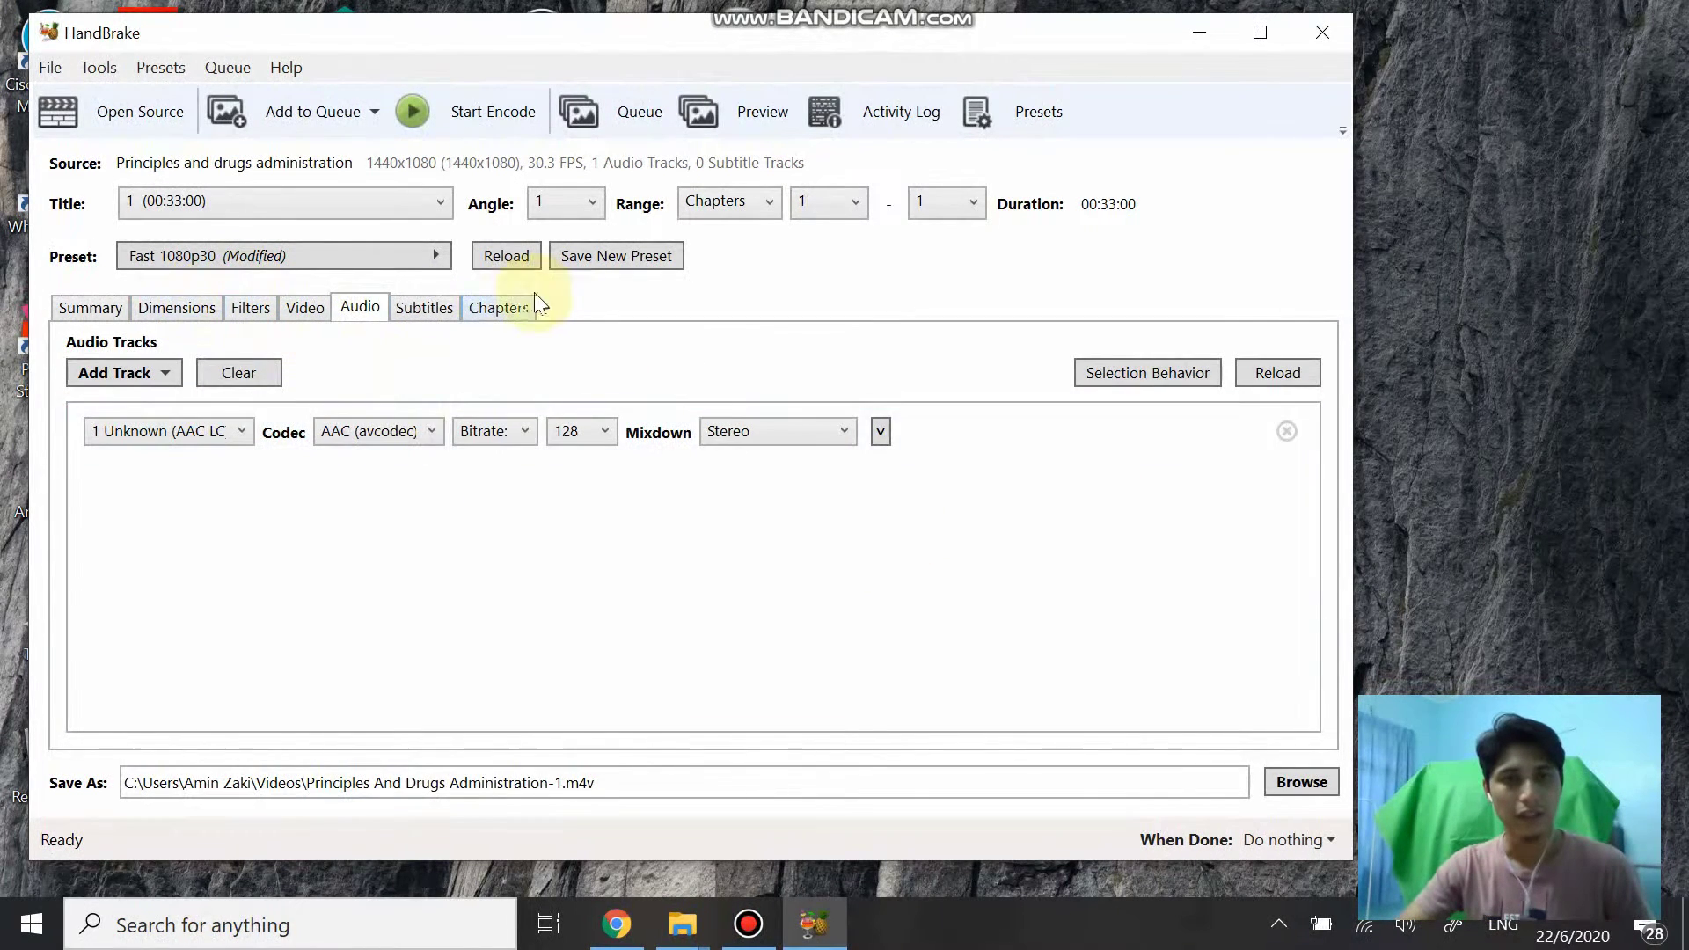
Step: Set the output file to "Principles And Drugs Administration- Resize" in NUR154 ODL's New folder on My Passport (G:) and start the encode
{"action": "left_click", "coordinate": [1300, 782]}
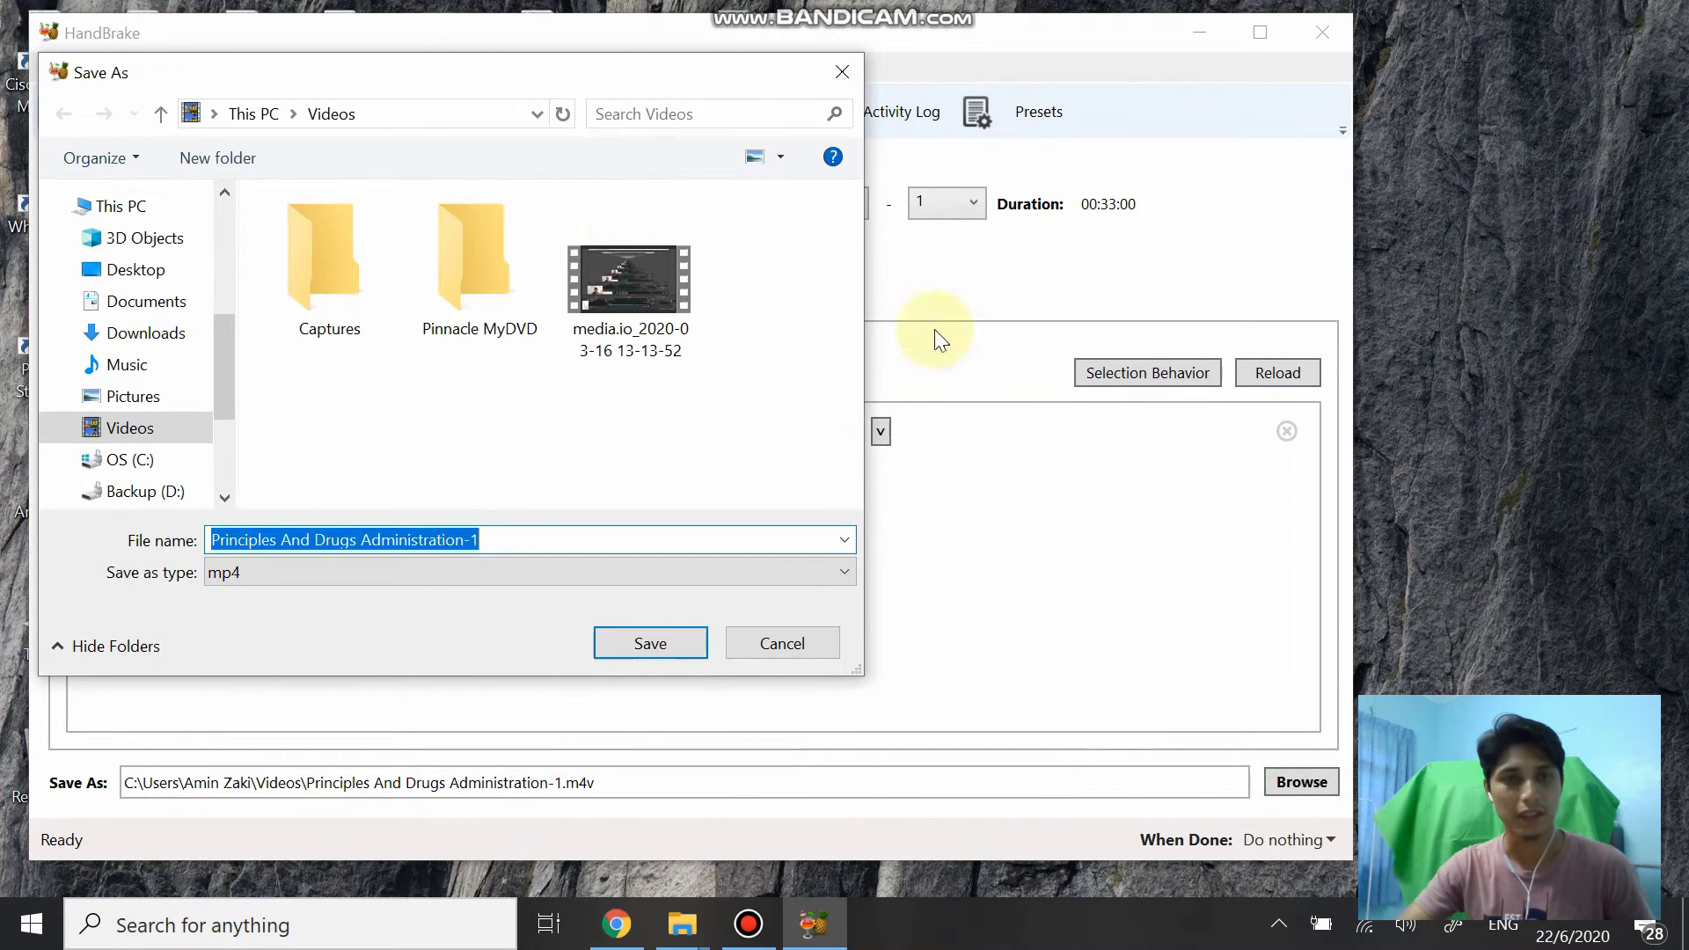
{"action": "scroll", "coordinate": [187, 433], "scroll_direction": "down", "scroll_amount": 2}
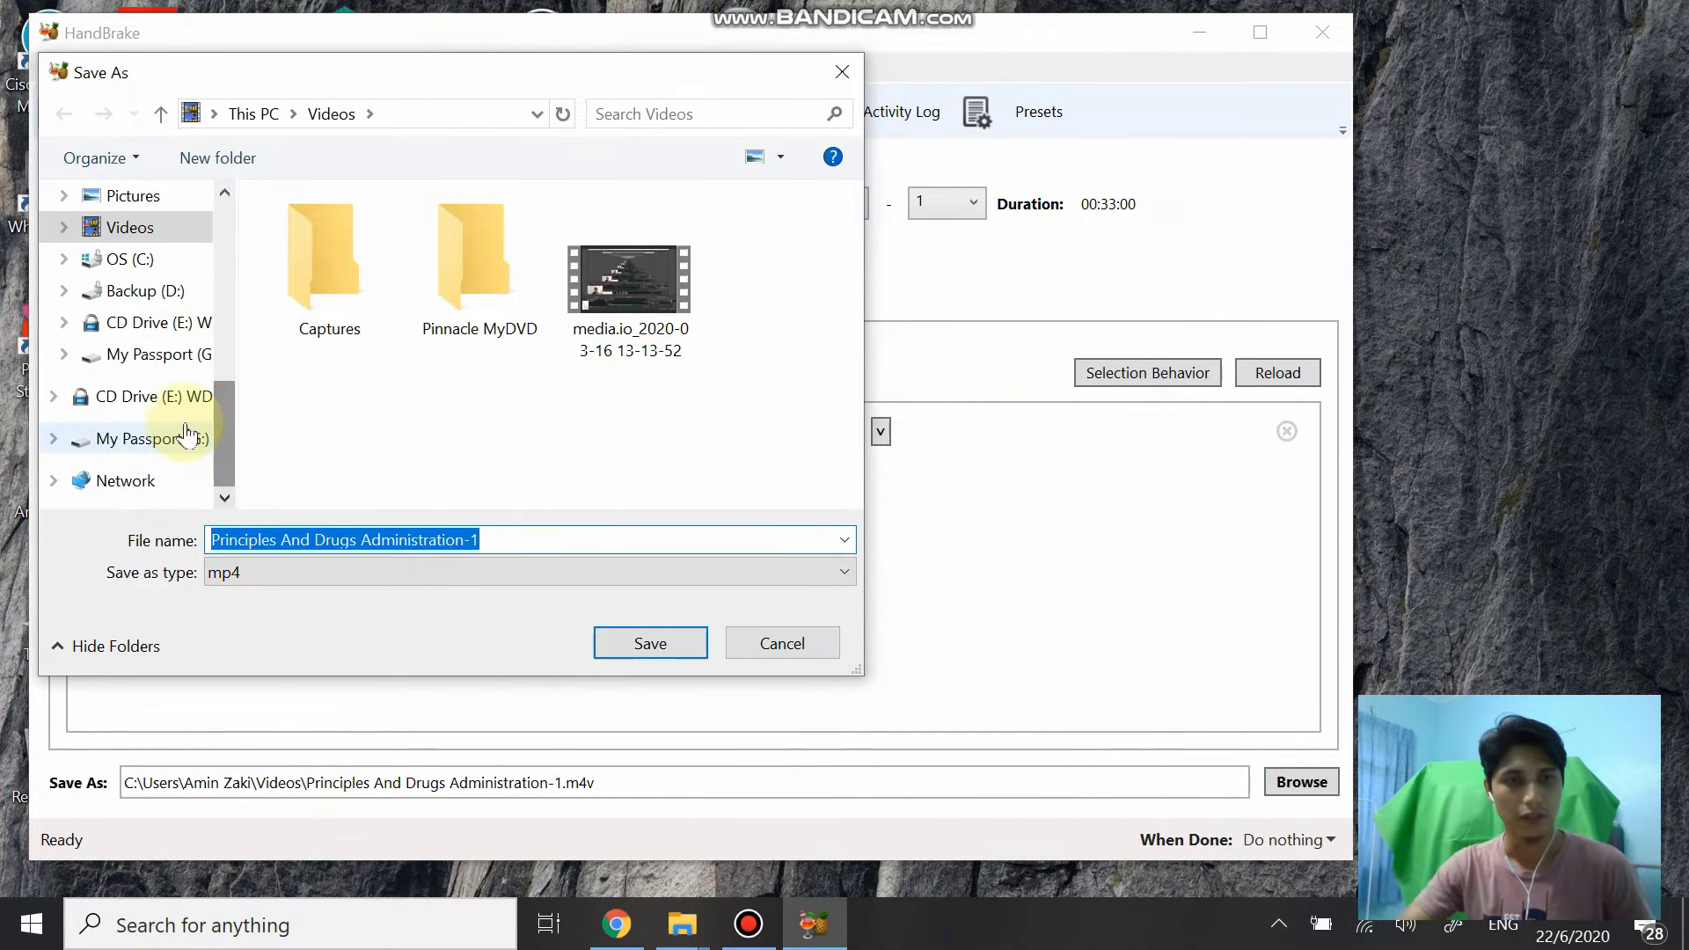
{"action": "left_click", "coordinate": [187, 437]}
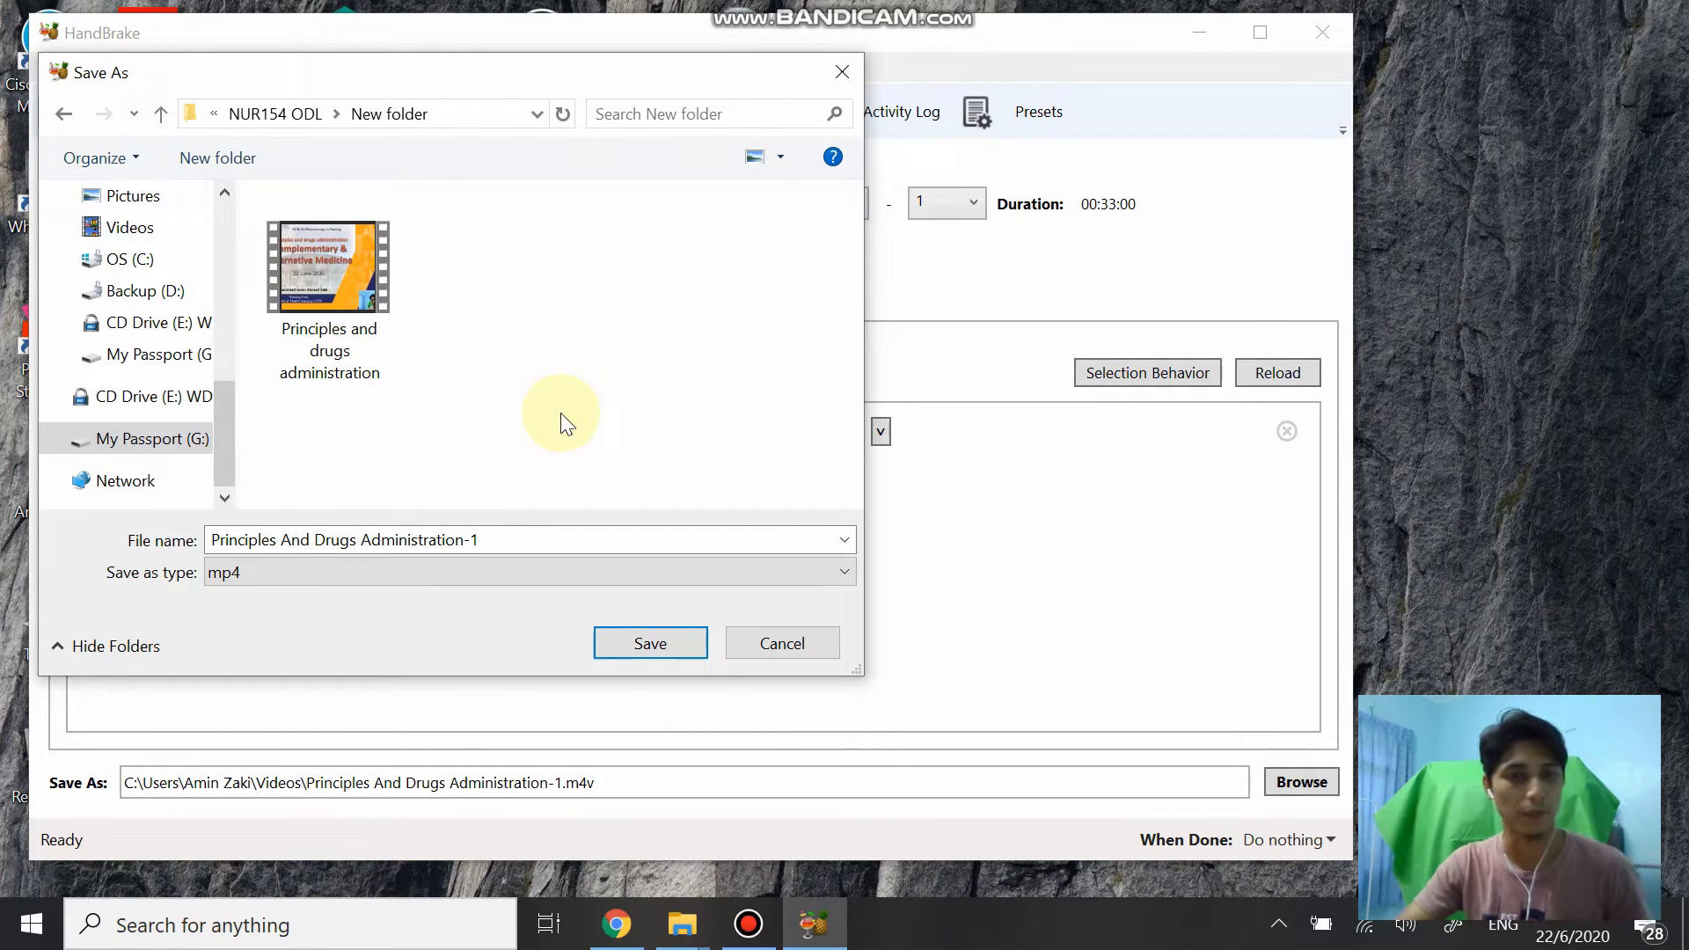
{"action": "key", "text": "BackSpace"}
{"action": "type", "text": "Resize"}
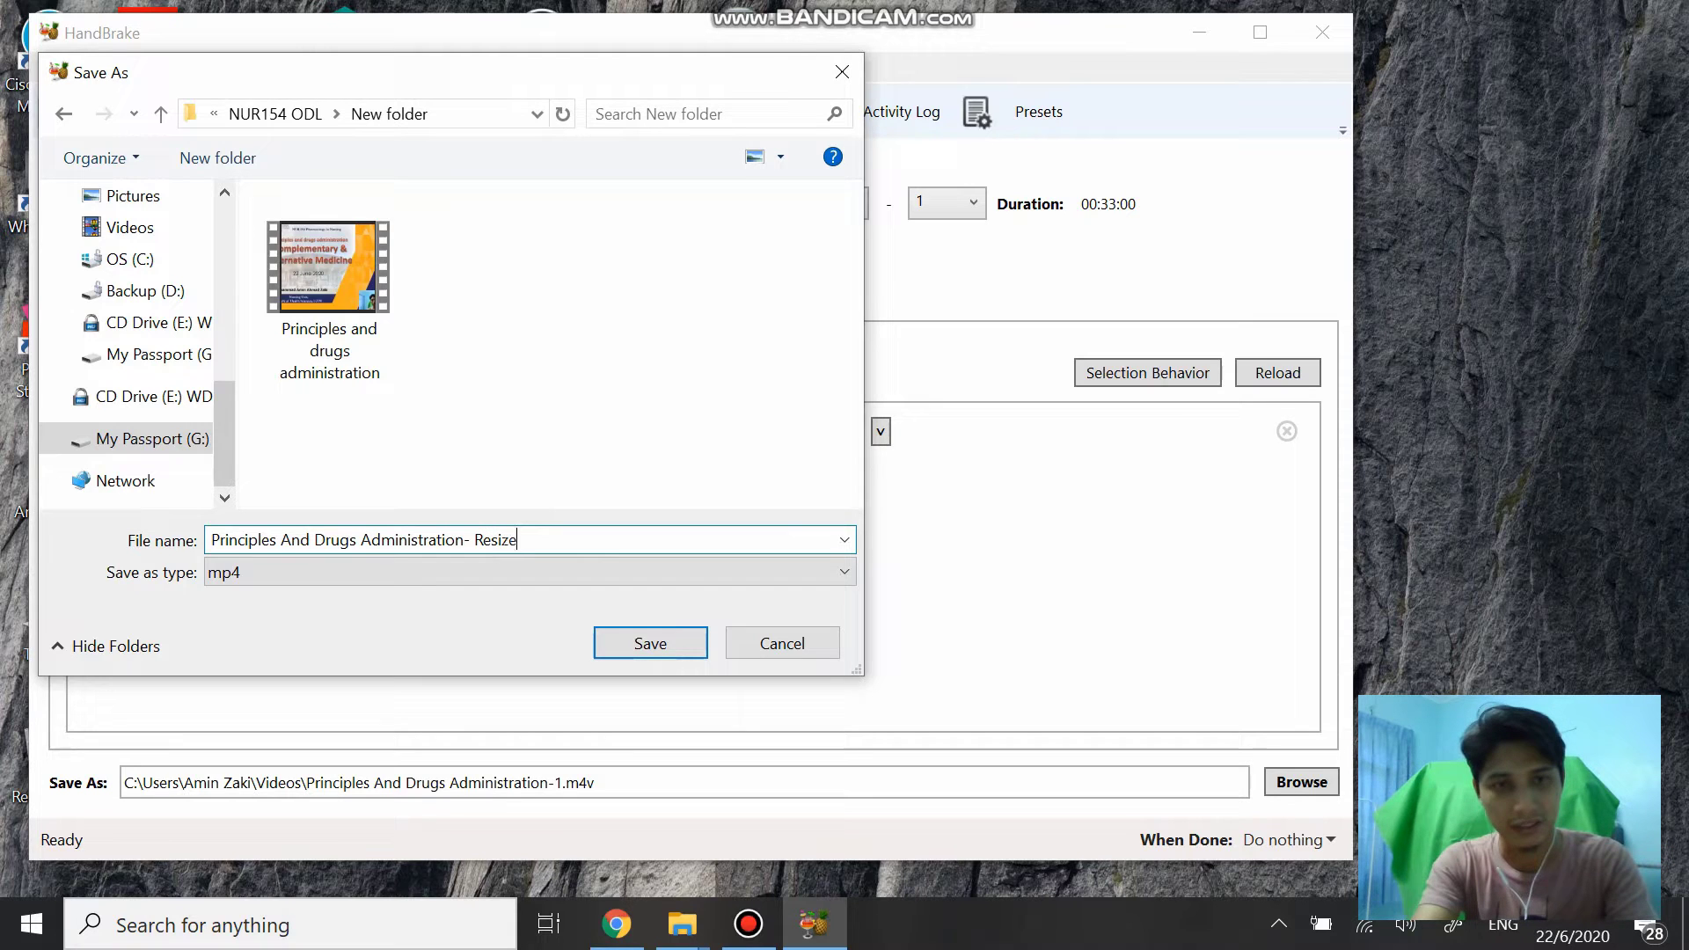
{"action": "left_click", "coordinate": [626, 641]}
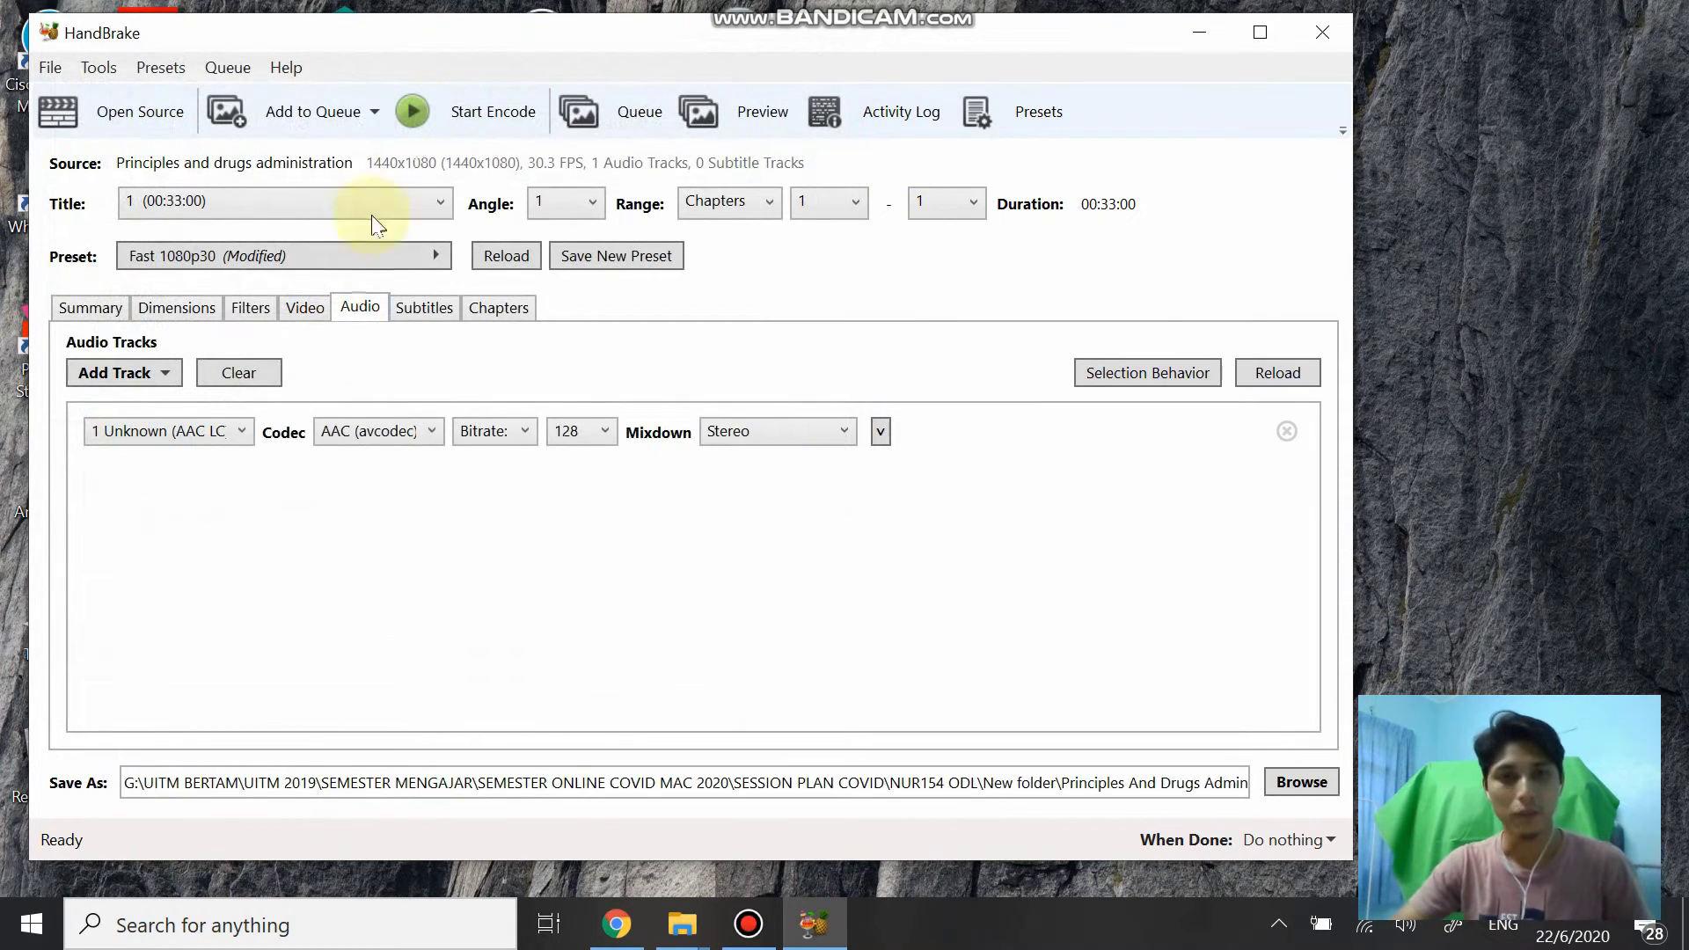
{"action": "left_click", "coordinate": [435, 107]}
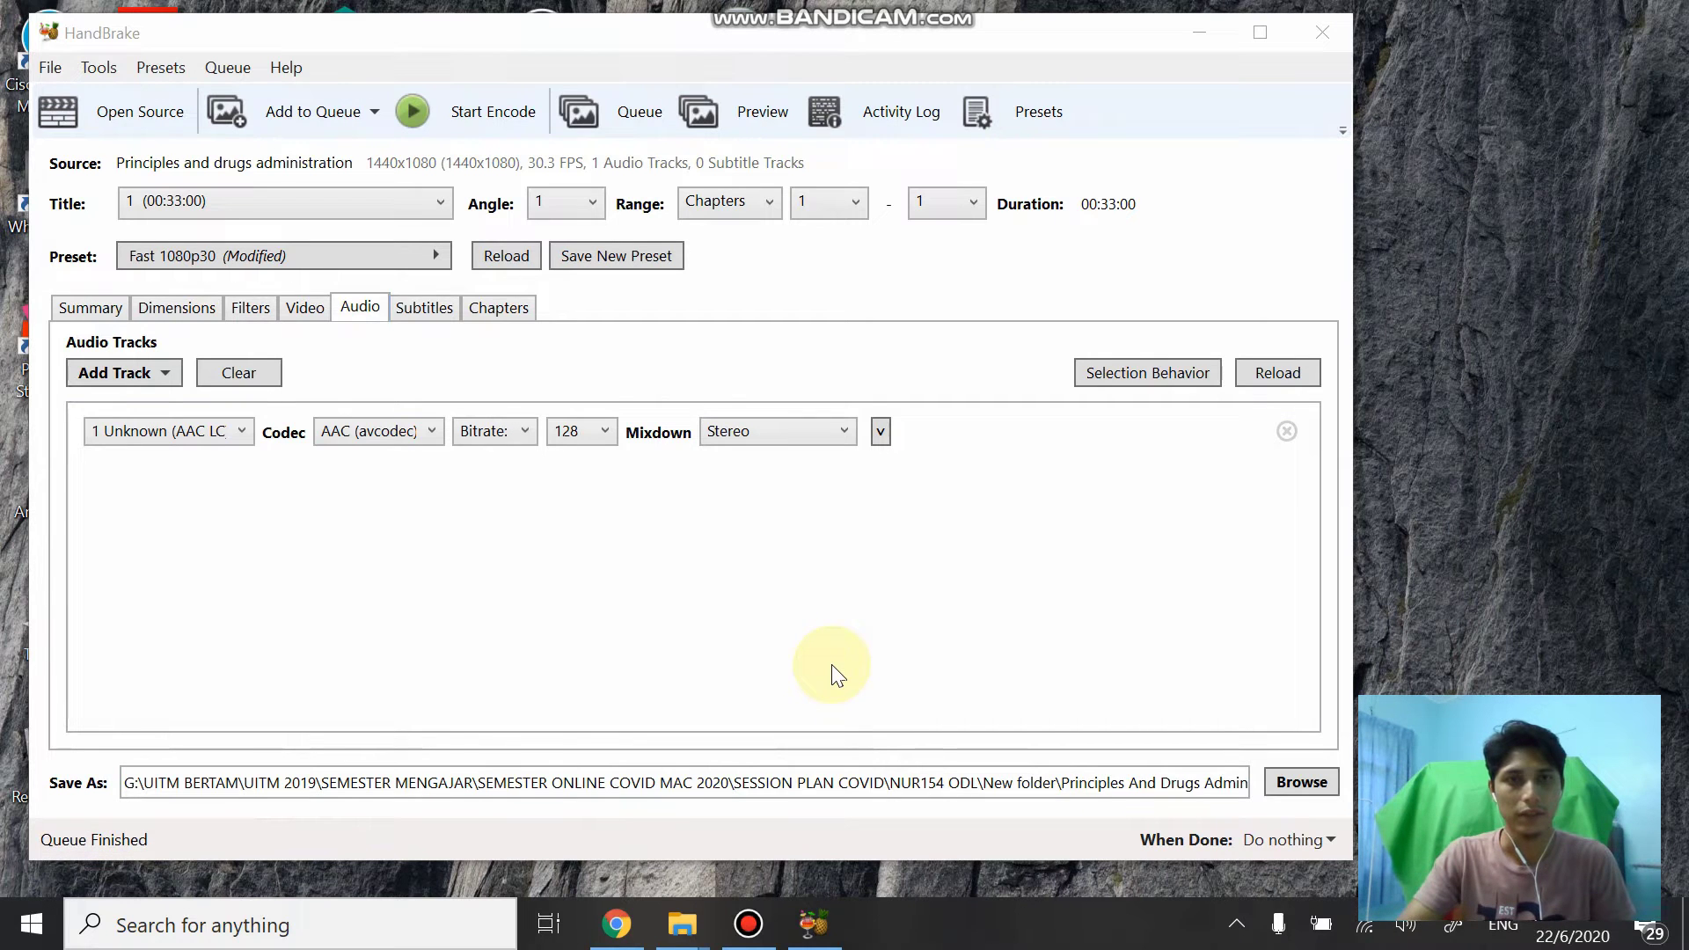
Step: Switch to the output folder in File Explorer, open the original video's properties and move the properties window aside
{"action": "left_click", "coordinate": [1285, 780]}
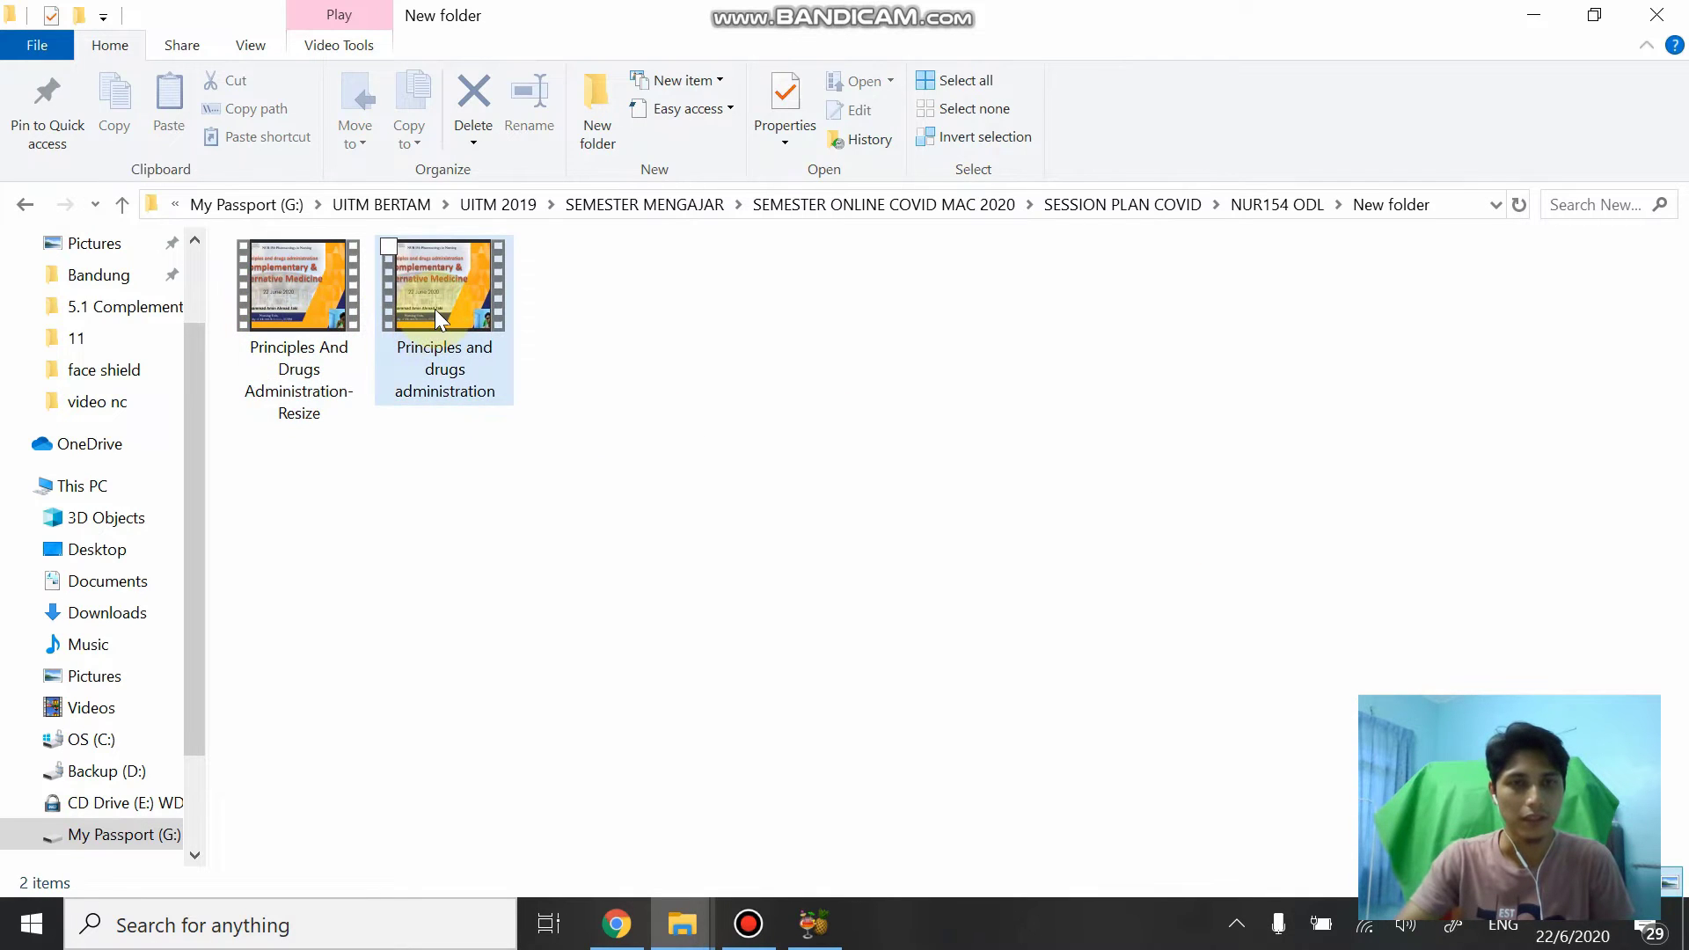
{"action": "mouse_move", "coordinate": [435, 309]}
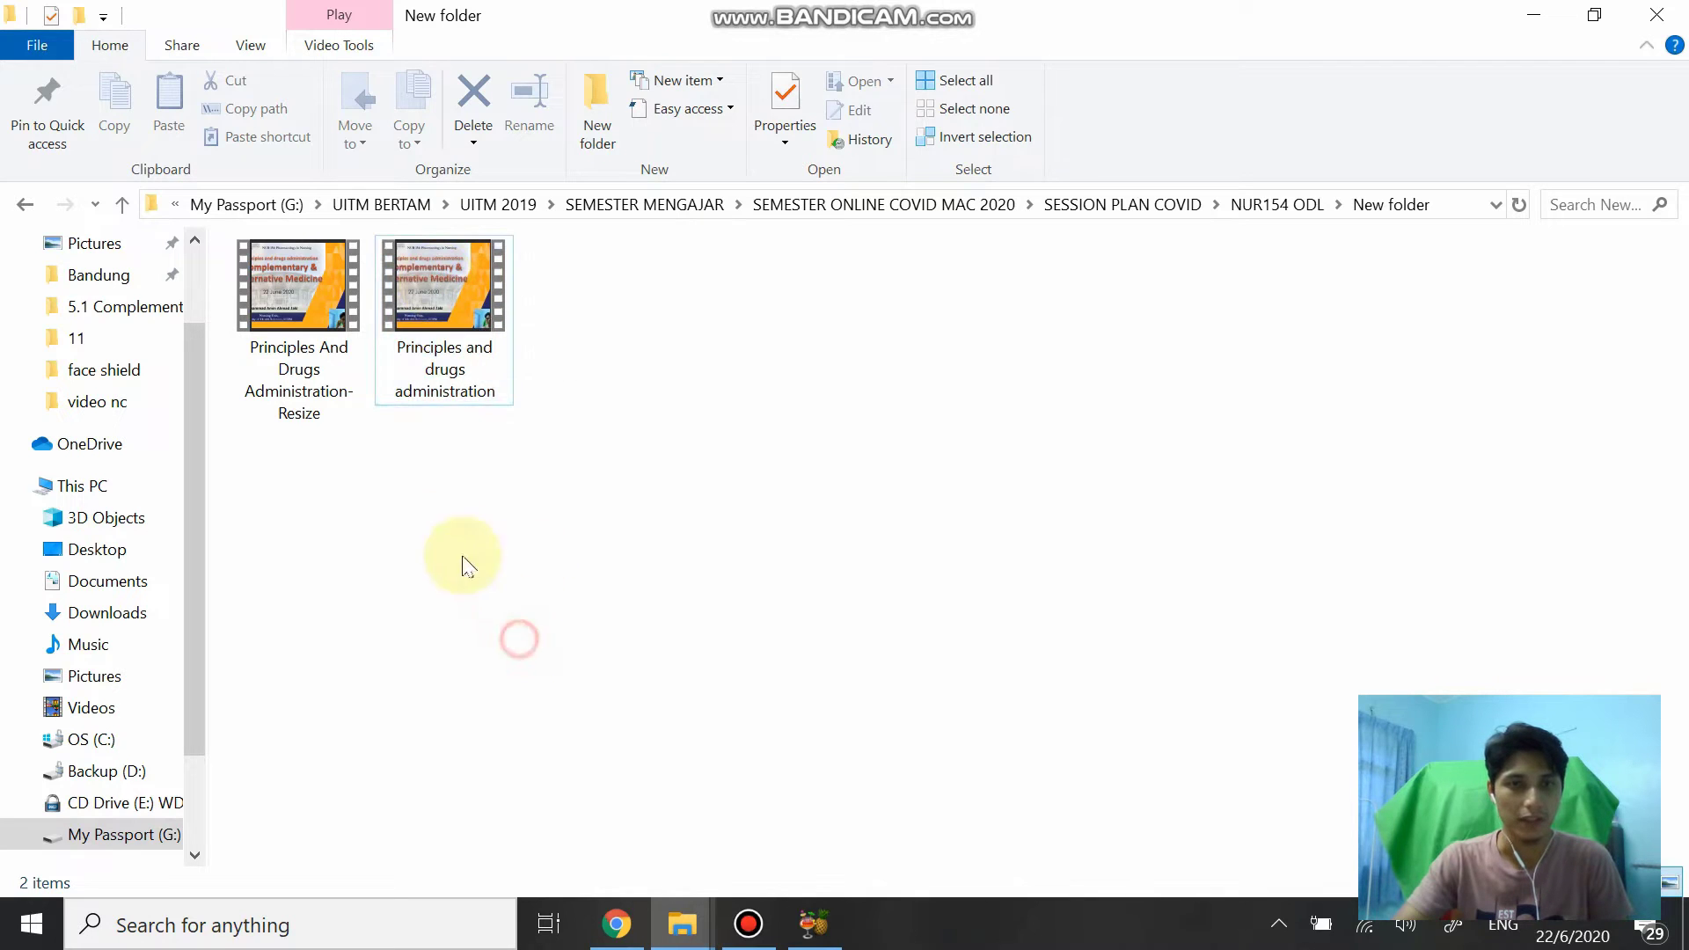
{"action": "mouse_move", "coordinate": [301, 299]}
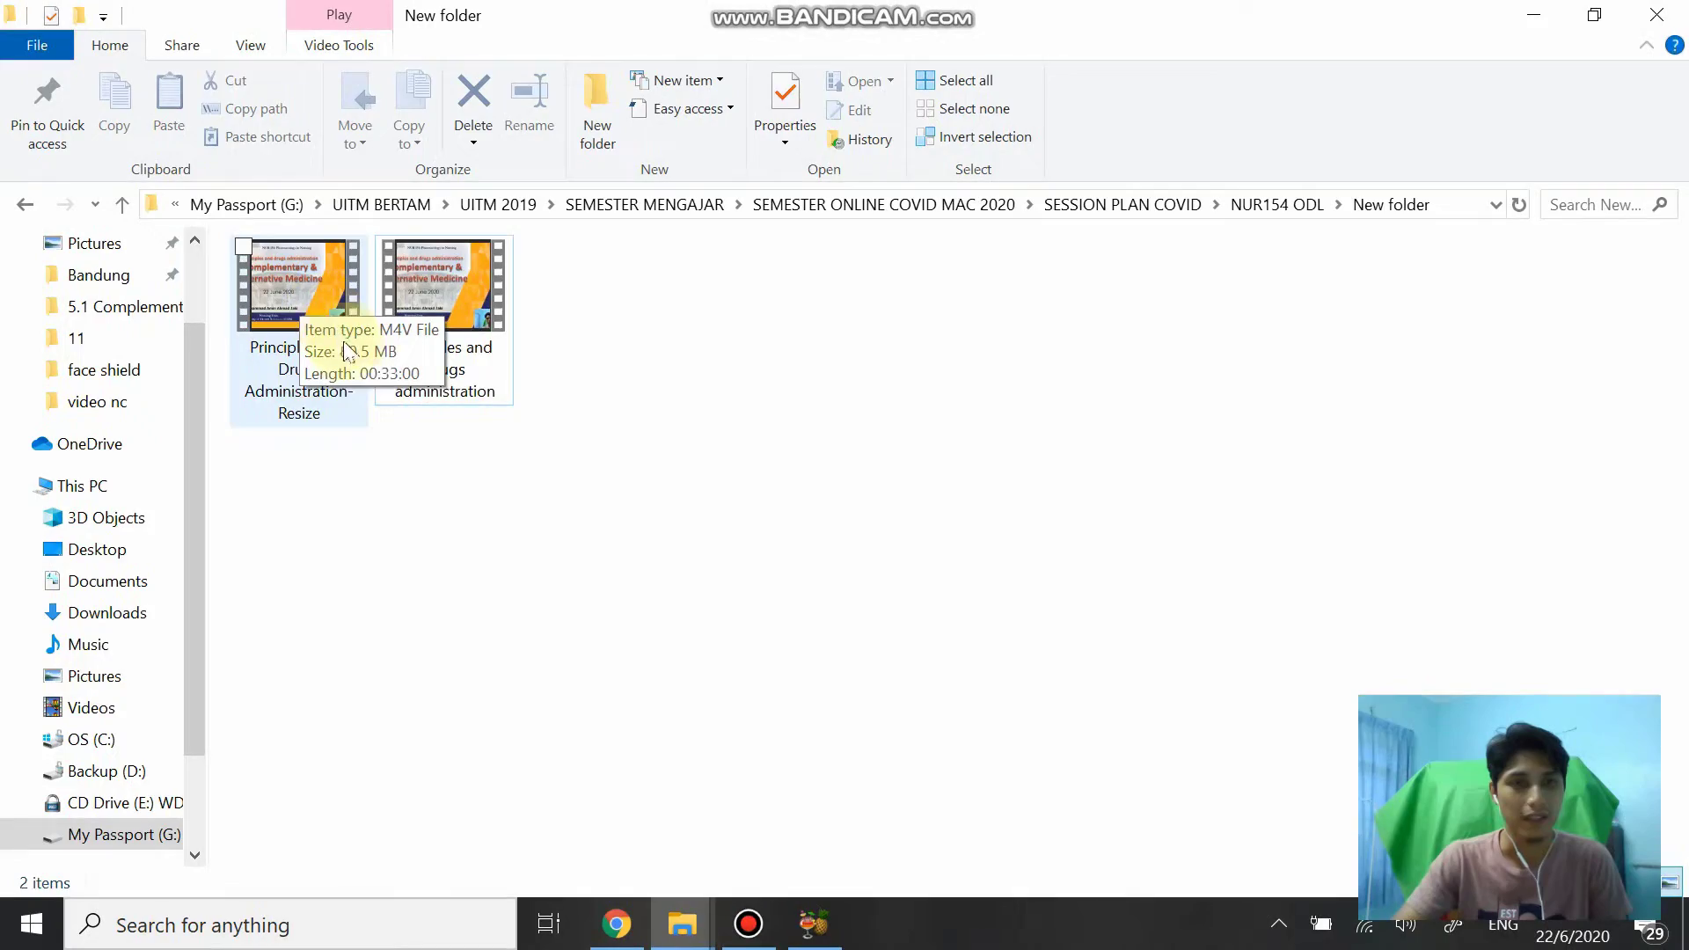
{"action": "left_click", "coordinate": [444, 282]}
{"action": "key", "text": "alt+Return"}
{"action": "left_click", "coordinate": [645, 219]}
{"action": "left_click_drag", "start_coordinate": [683, 214], "coordinate": [1095, 68]}
Step: Open the properties of the "Resize" video beside the original's and compare the two file sizes
{"action": "left_click", "coordinate": [282, 302]}
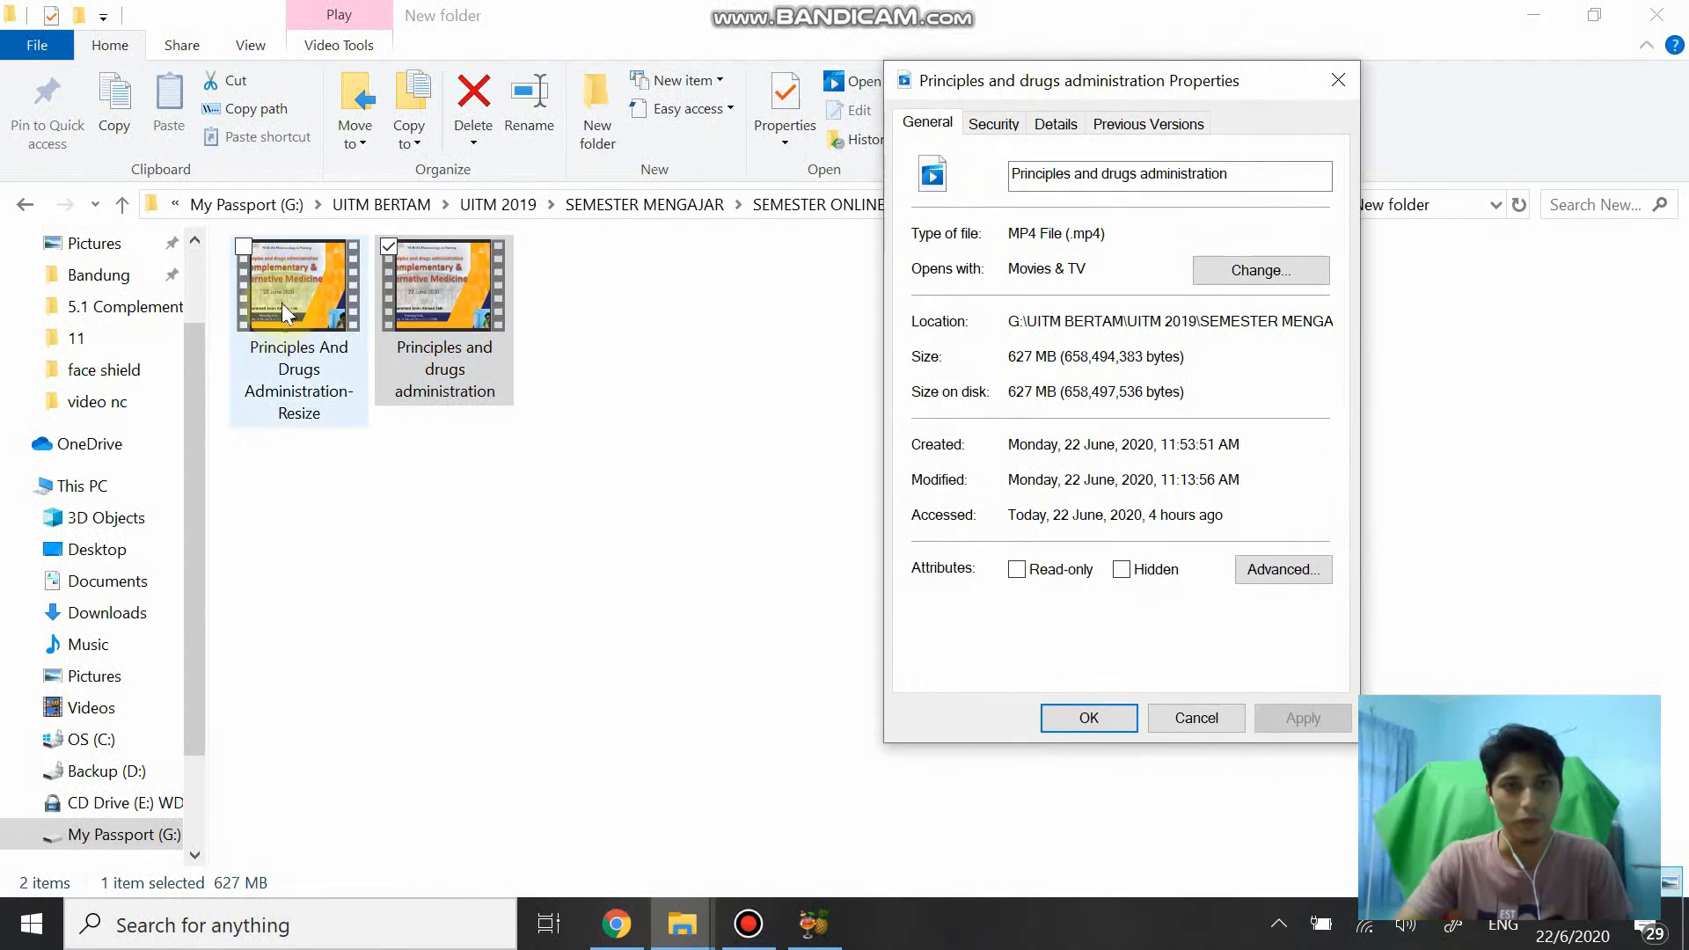
{"action": "right_click", "coordinate": [283, 296]}
{"action": "left_click", "coordinate": [264, 875]}
{"action": "left_click_drag", "start_coordinate": [1245, 71], "coordinate": [1324, 83]}
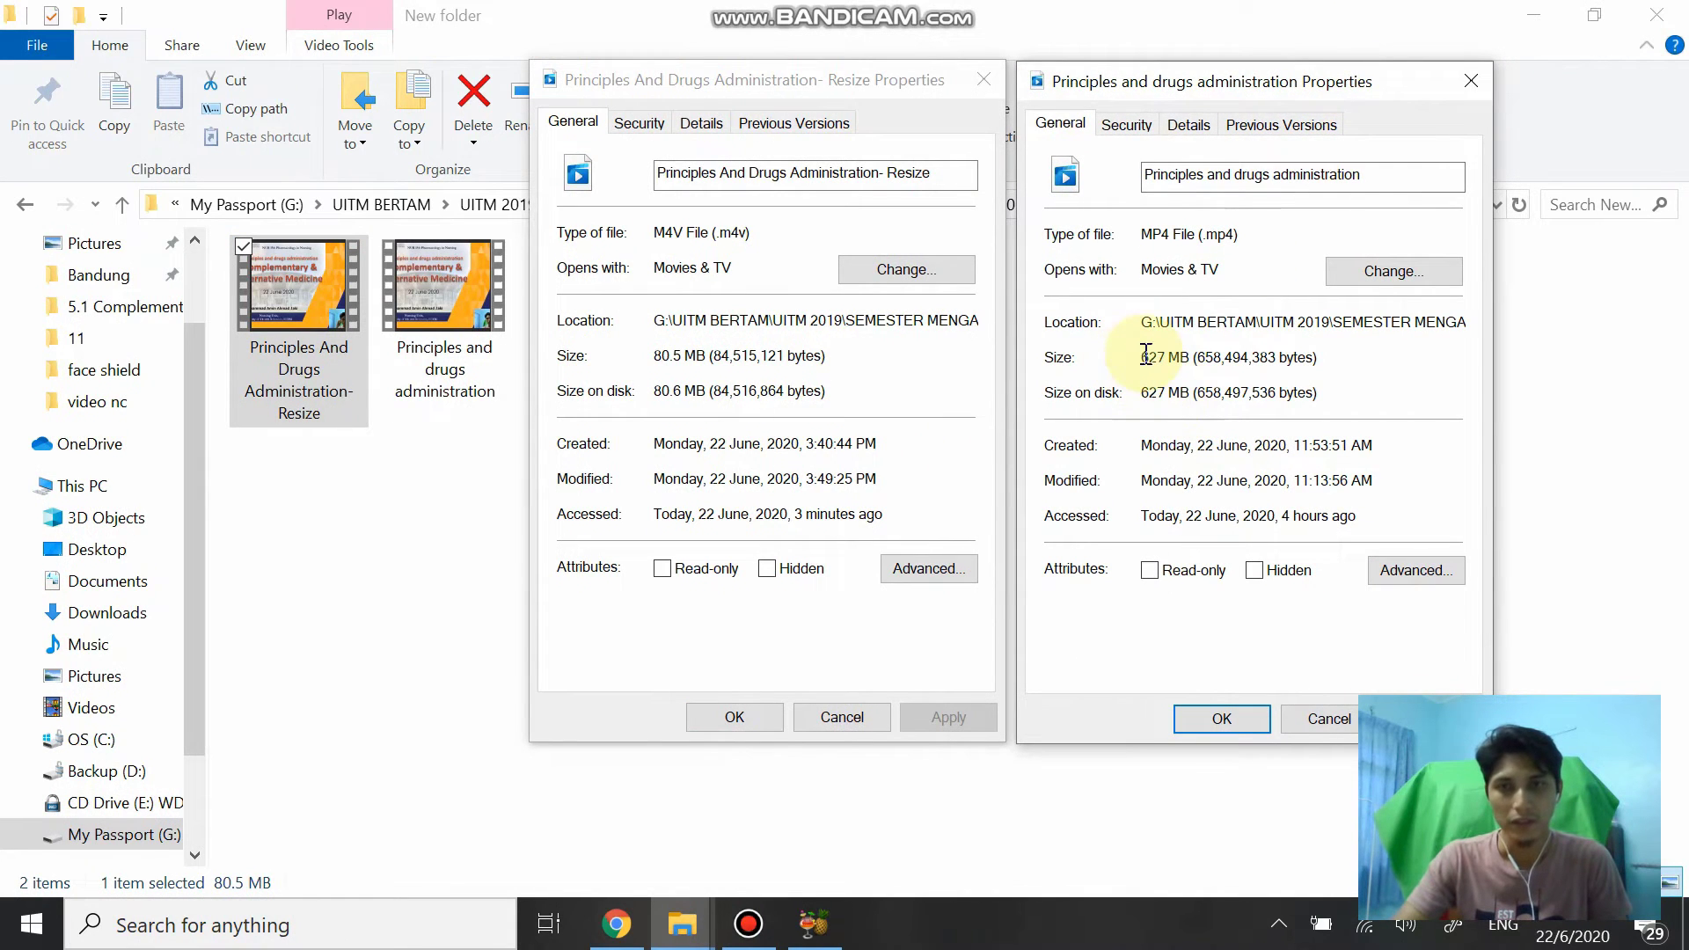
{"action": "left_click_drag", "start_coordinate": [1143, 357], "coordinate": [1190, 358]}
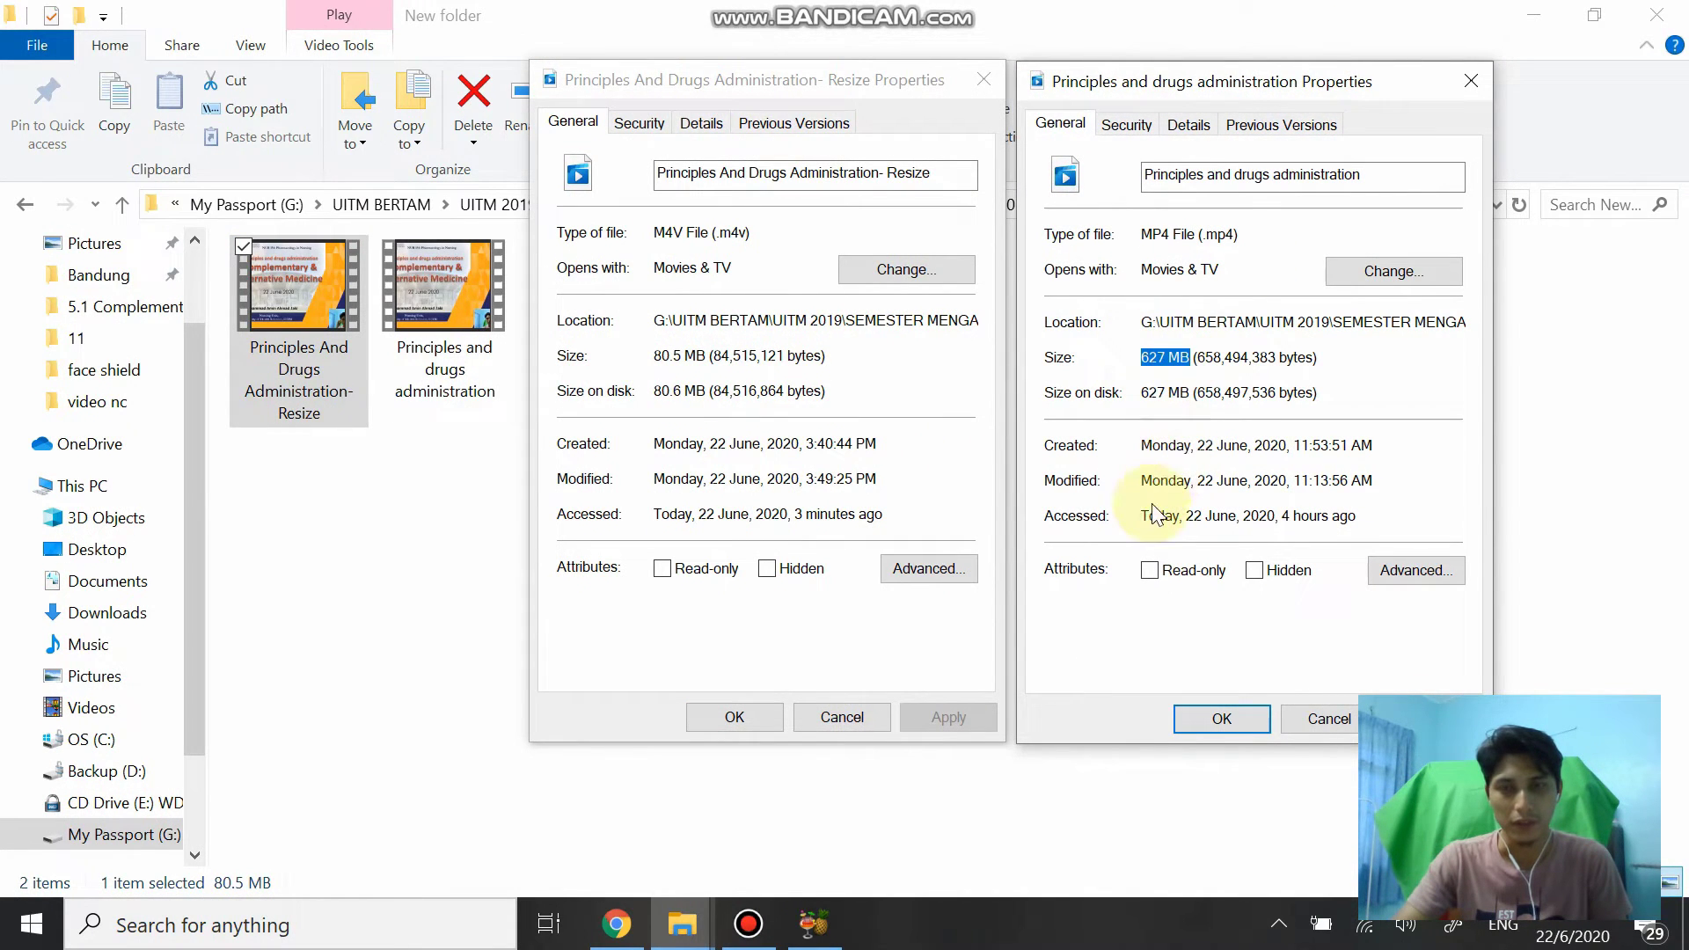
{"action": "left_click", "coordinate": [662, 356]}
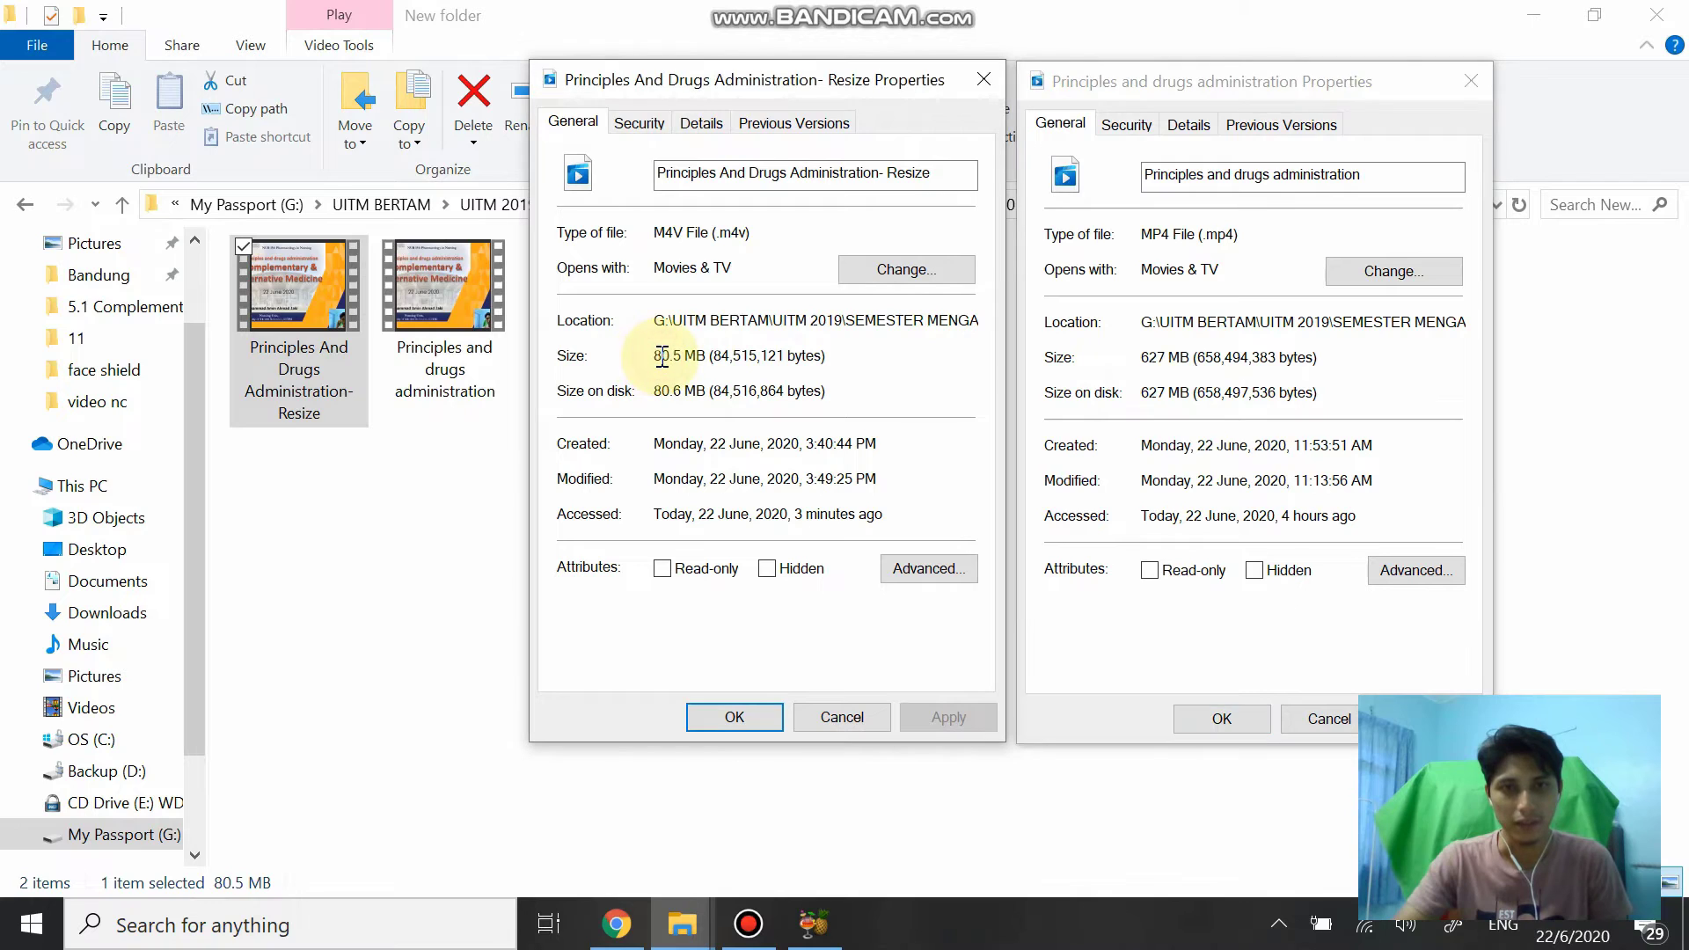
{"action": "left_click_drag", "start_coordinate": [656, 357], "coordinate": [706, 358]}
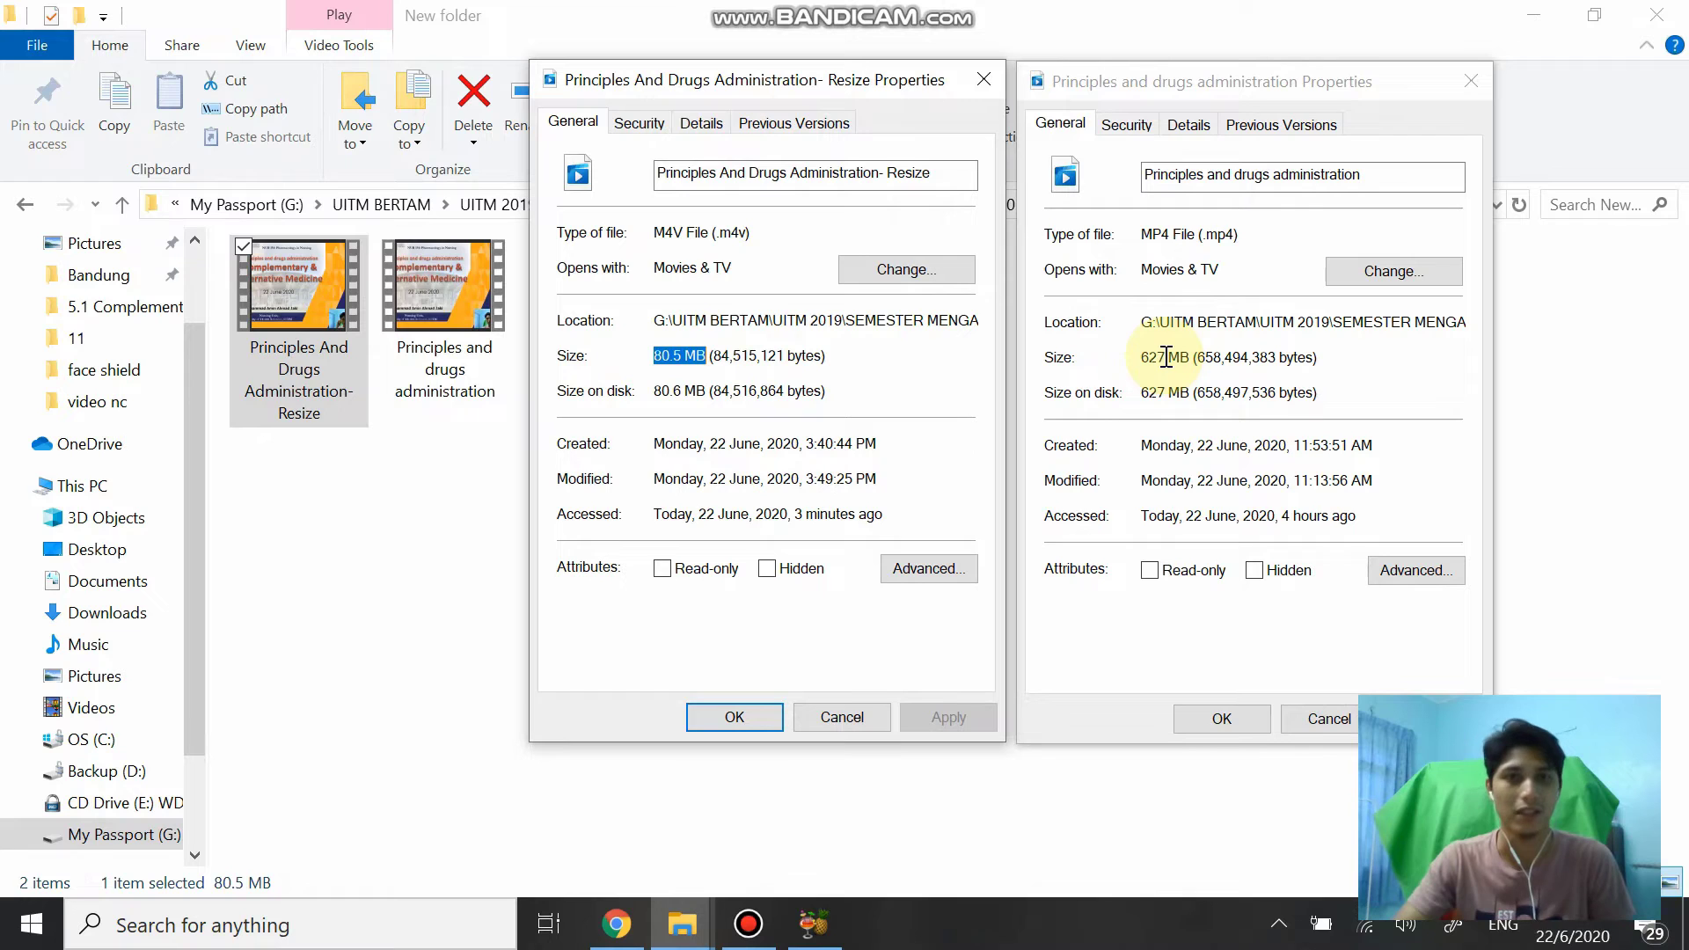
Step: Play the original "Principles and drugs administration" video, skip through several points to check its quality, and close the player
{"action": "left_click", "coordinate": [296, 304]}
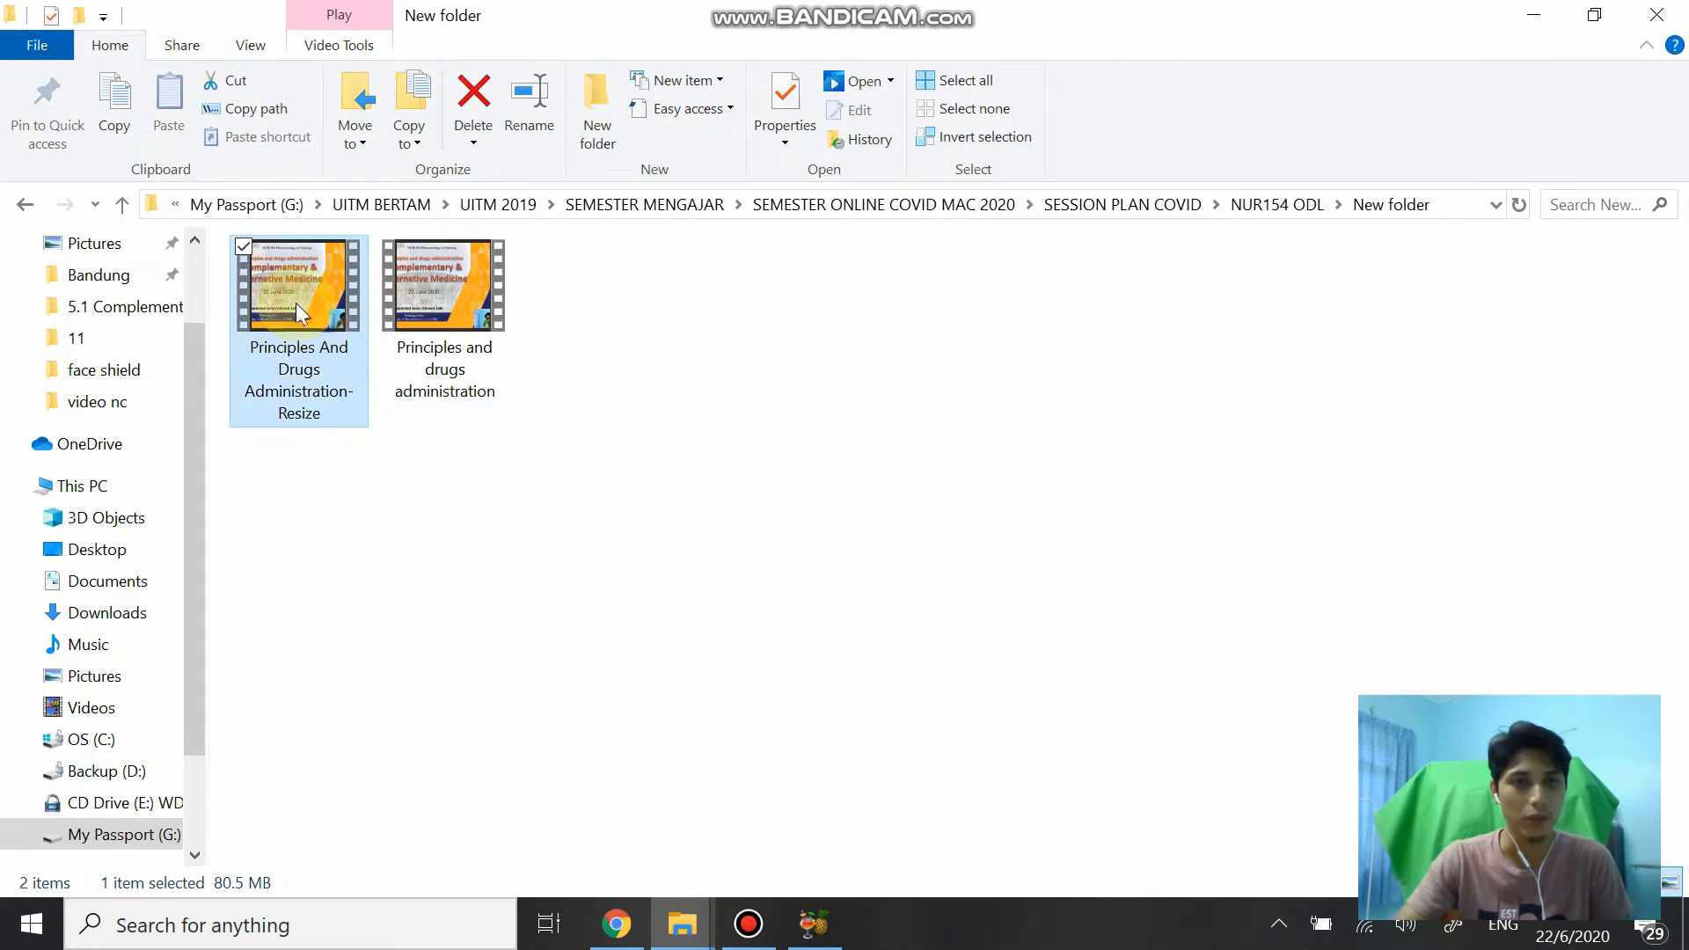
{"action": "left_click", "coordinate": [560, 467]}
{"action": "double_click", "coordinate": [450, 279]}
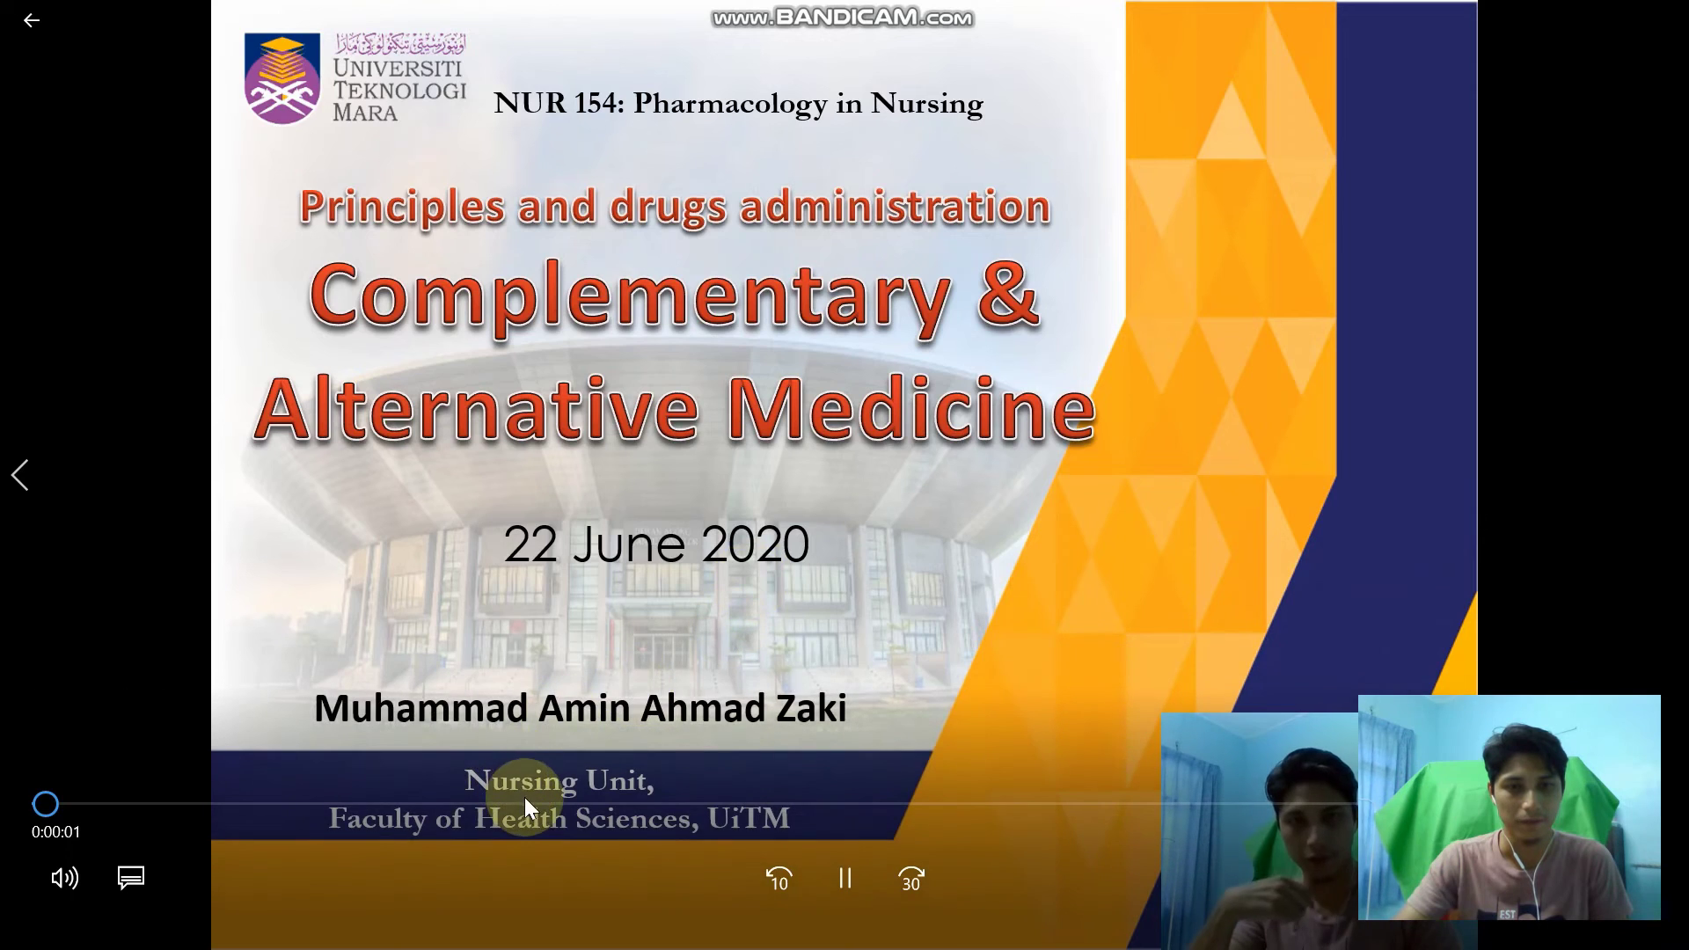
{"action": "left_click", "coordinate": [525, 803]}
{"action": "left_click", "coordinate": [875, 804]}
{"action": "double_click", "coordinate": [1517, 115]}
{"action": "left_click", "coordinate": [1641, 25]}
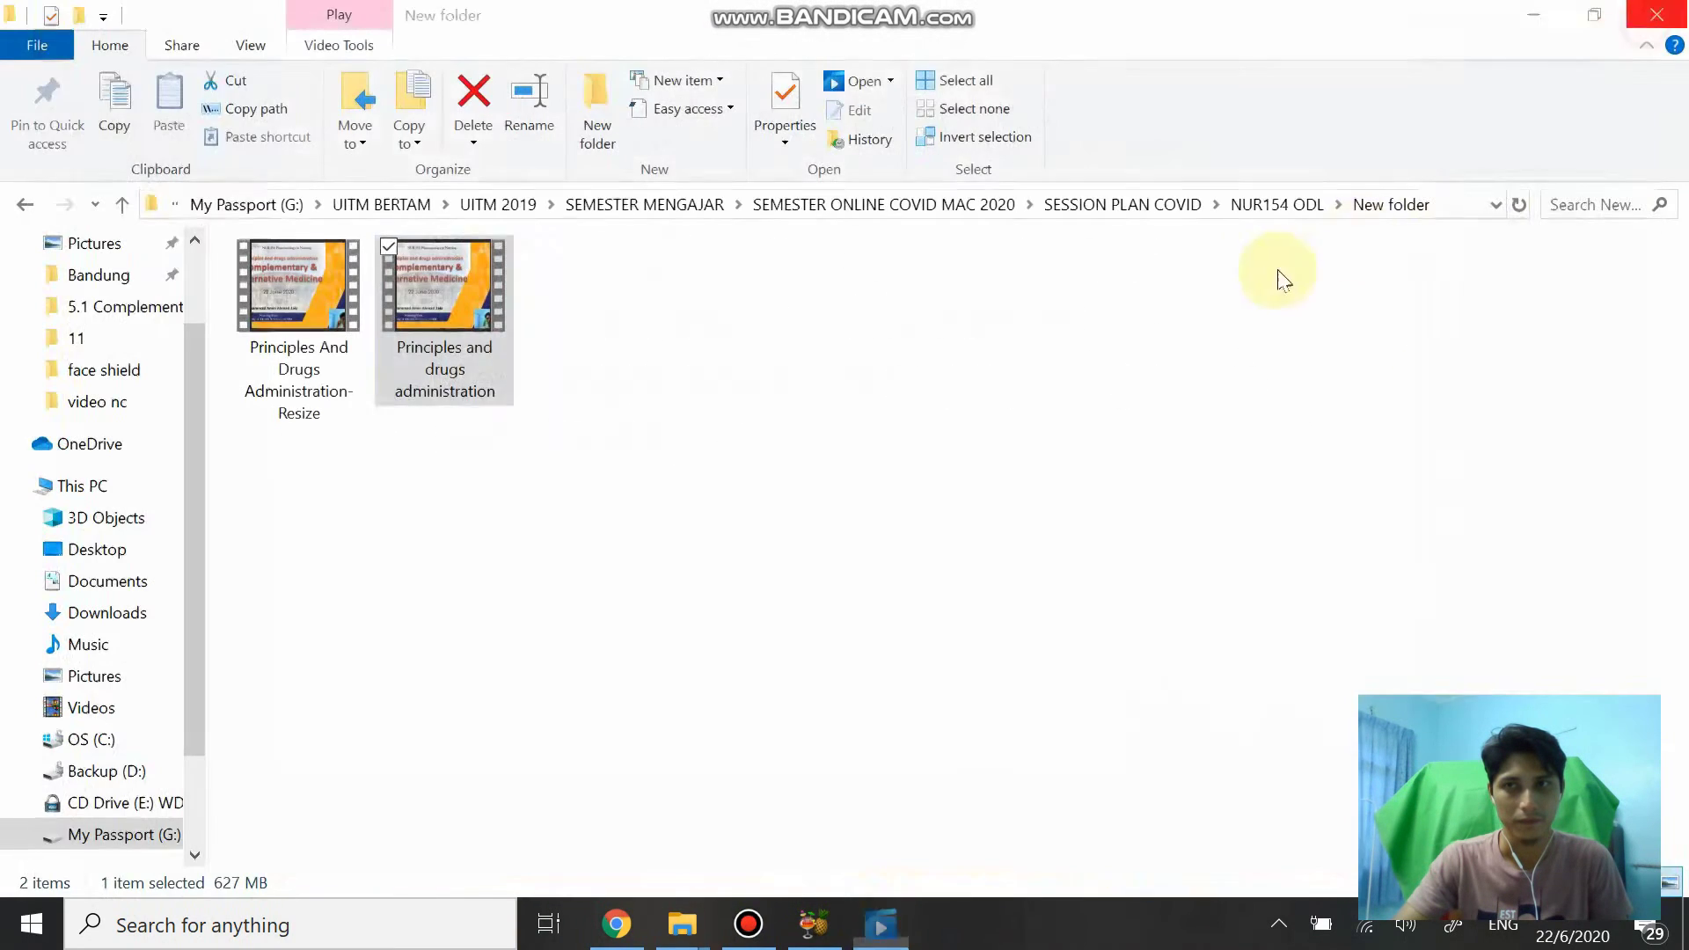
Step: Play the compressed "Resize" video, skip through several points to check its quality, and close the player
{"action": "double_click", "coordinate": [299, 288]}
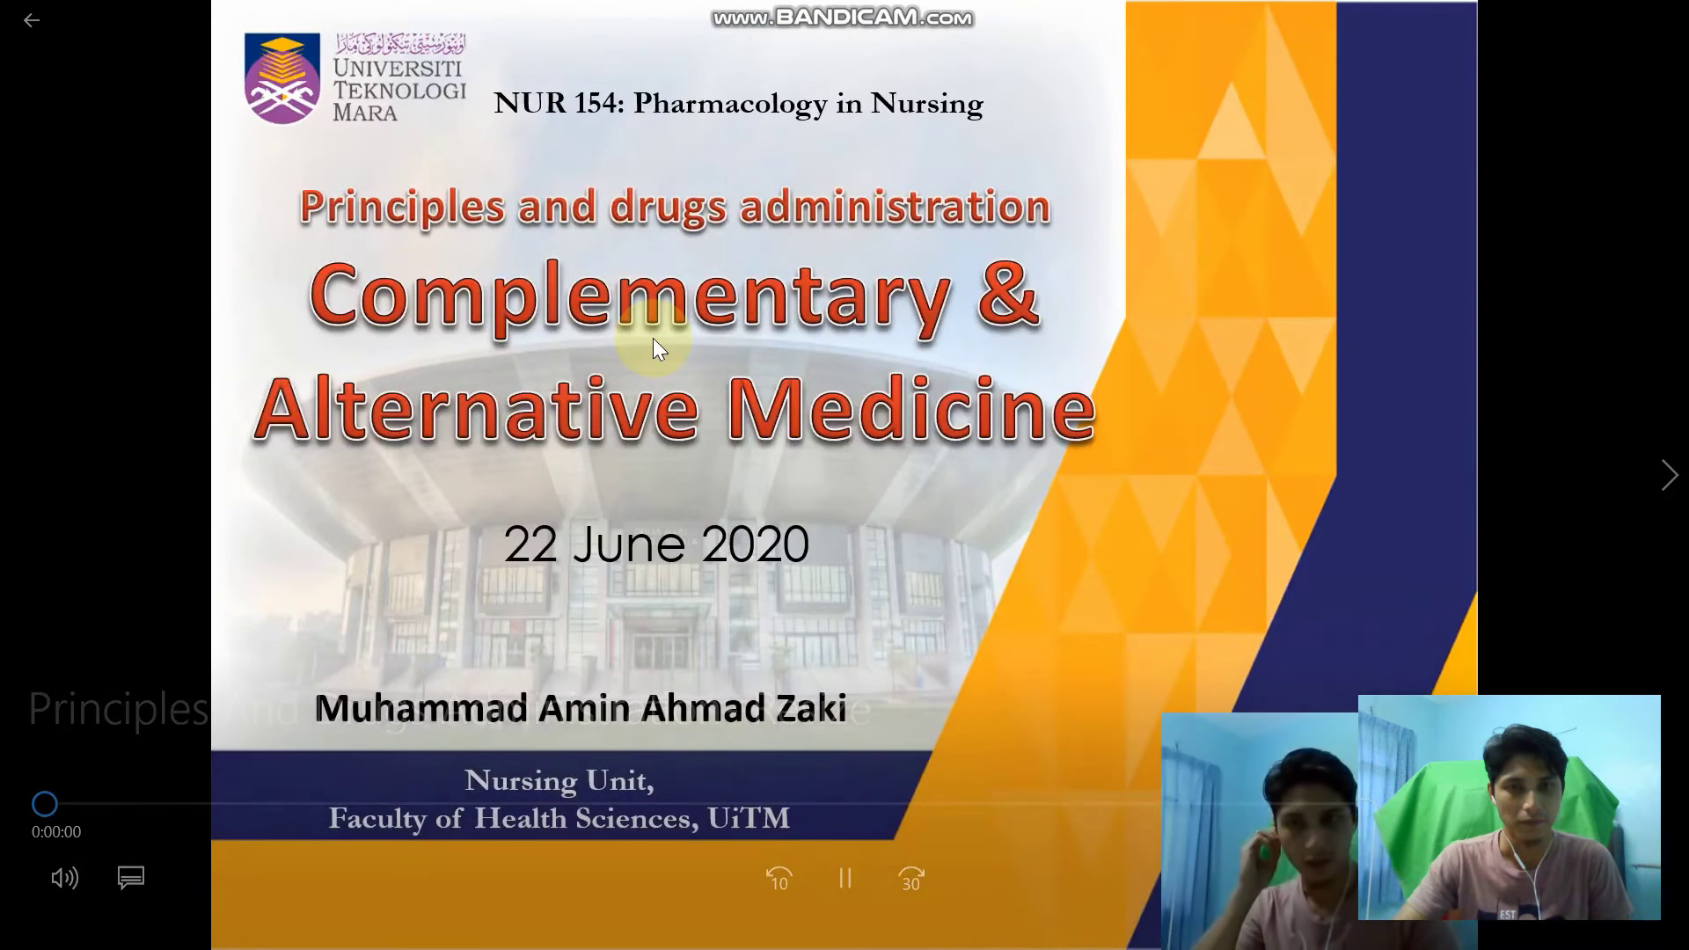
{"action": "left_click", "coordinate": [365, 806]}
{"action": "left_click", "coordinate": [655, 804]}
{"action": "left_click", "coordinate": [942, 804]}
{"action": "double_click", "coordinate": [1441, 170]}
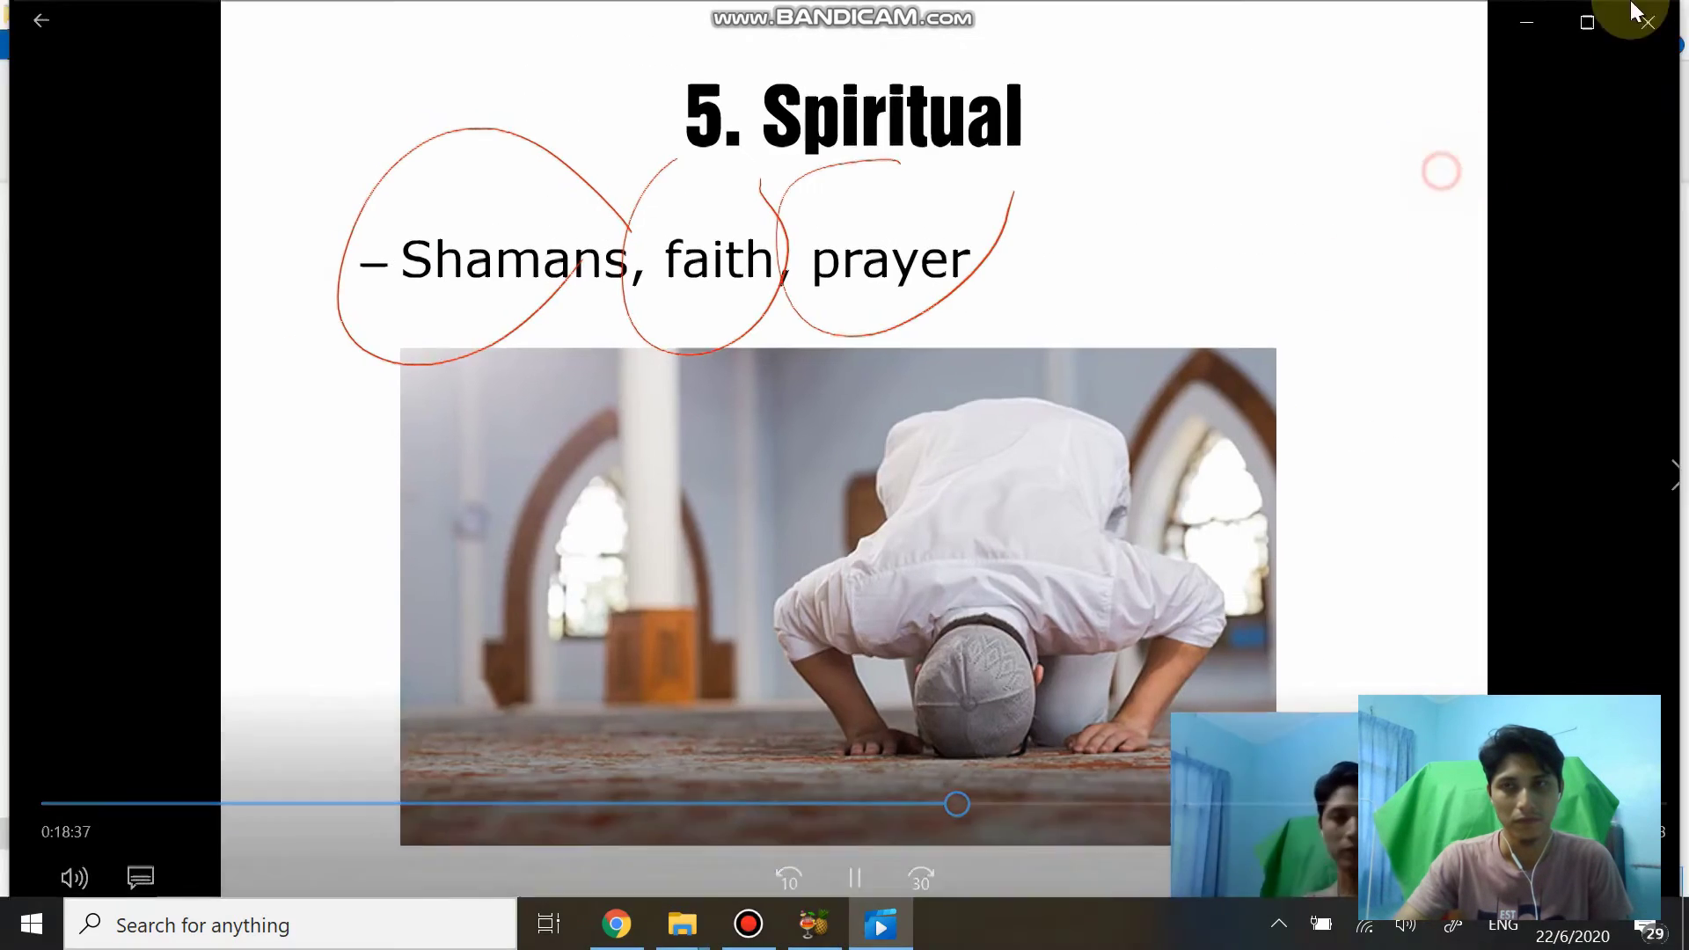
{"action": "left_click", "coordinate": [1683, 26]}
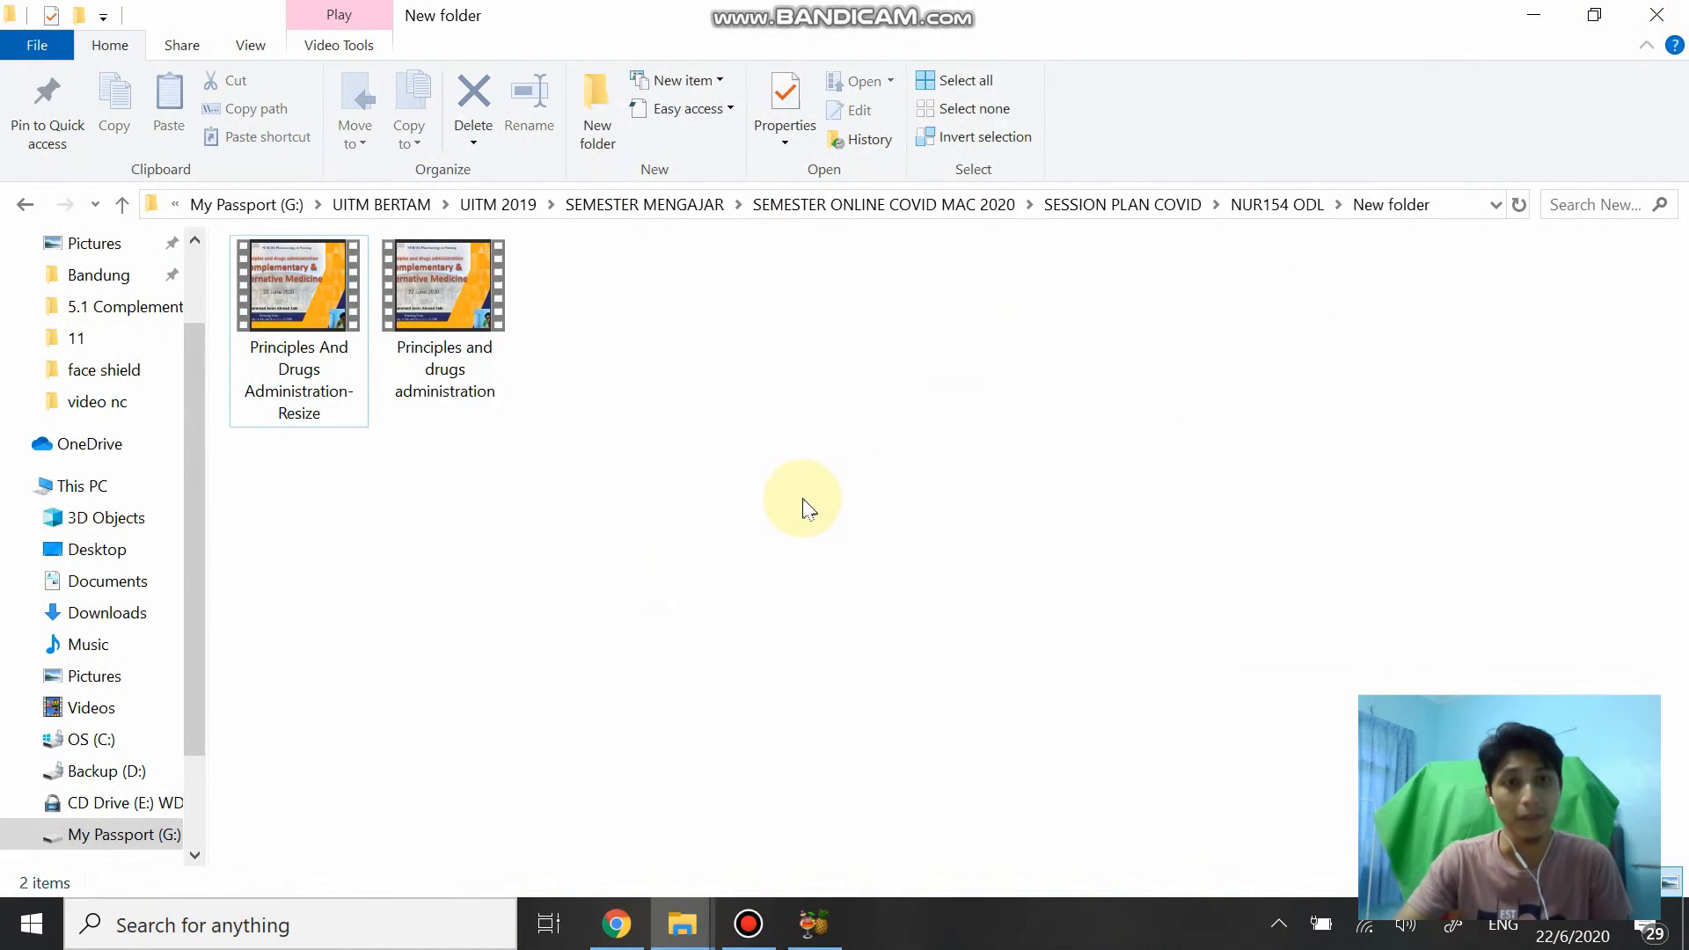